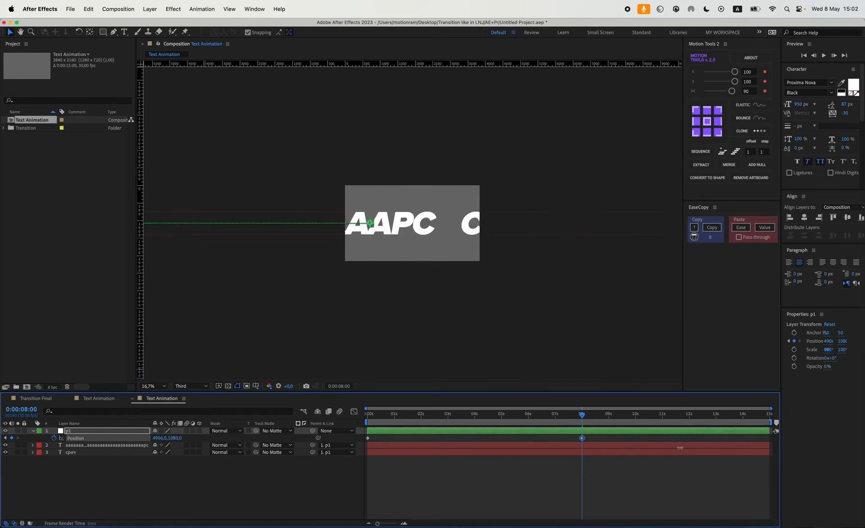
Step: Set p1's X position to about 14490 at the 8-second keyframe and ease both Position keyframes with a value of 90
key(comma)
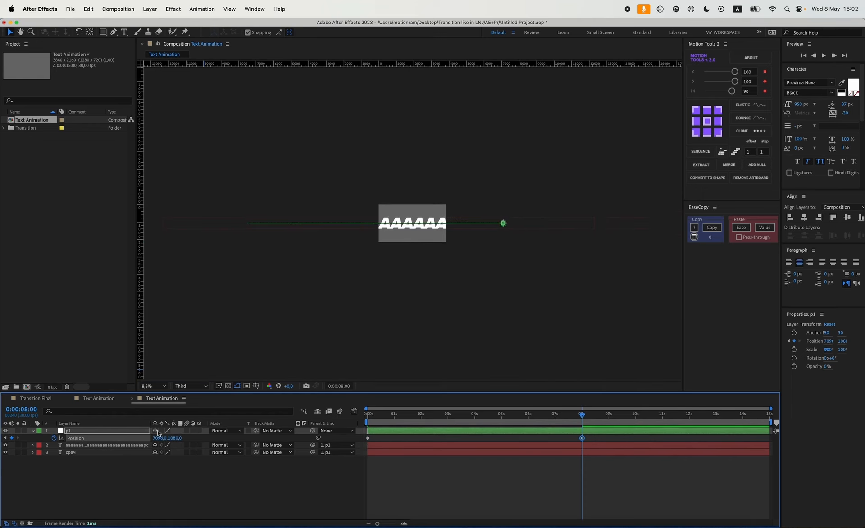
drag(158, 439, 466, 439)
drag(586, 464, 380, 437)
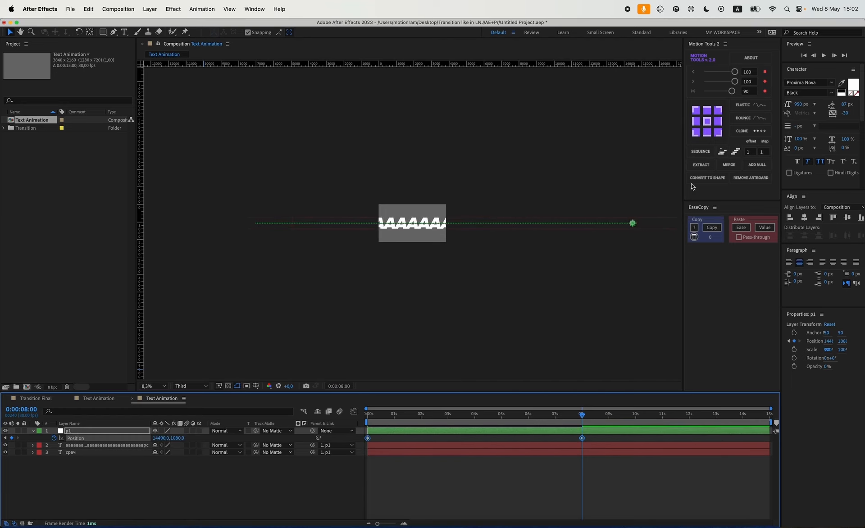
click(731, 93)
click(354, 411)
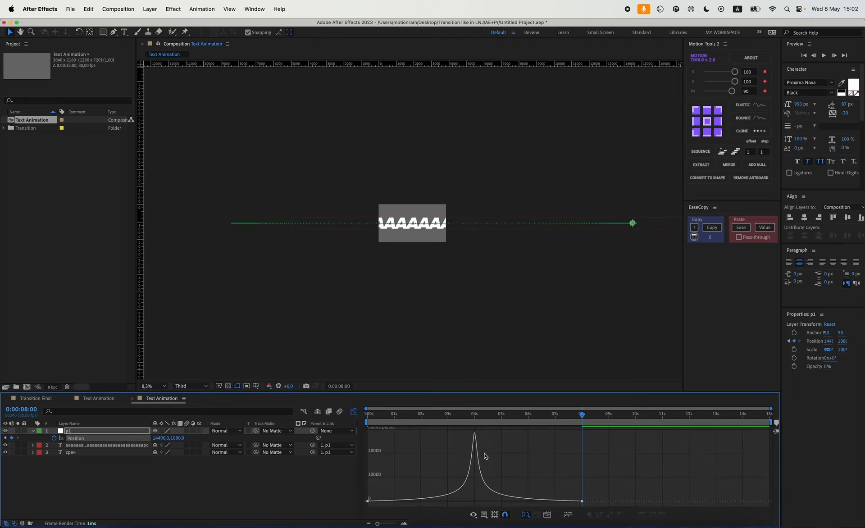
click(354, 411)
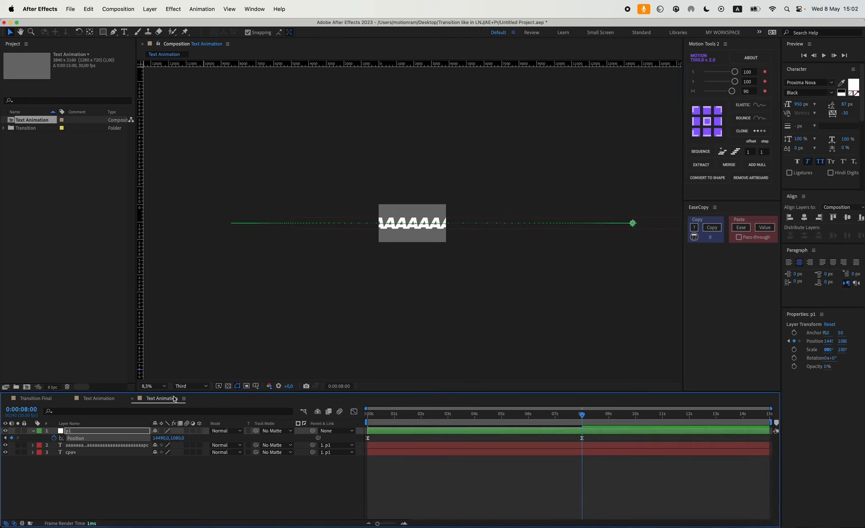
Step: Preview the text animation from the start of the composition at 33.3% zoom and save the project
click(153, 386)
click(160, 244)
key(comma)
key(comma)
key(Home)
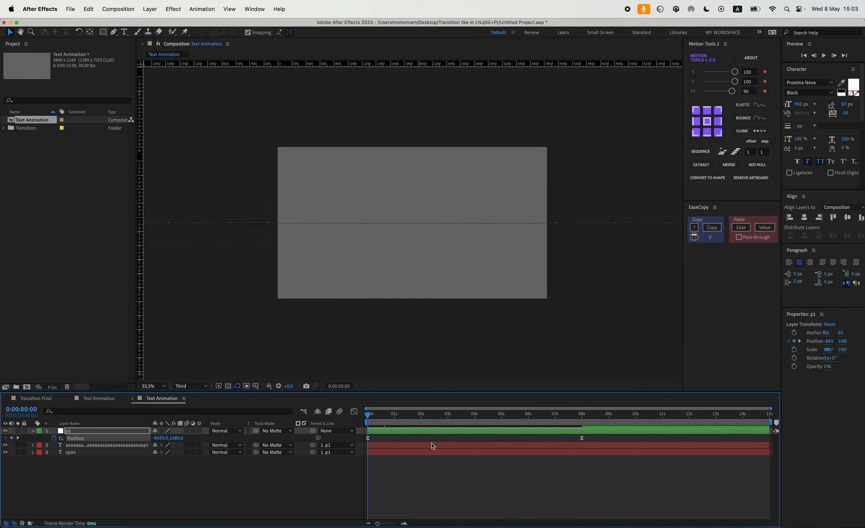
key(space)
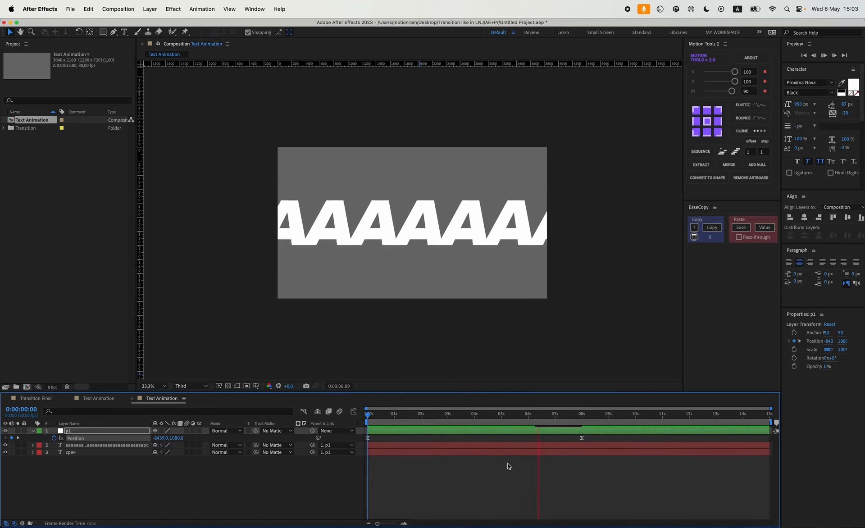
click(460, 466)
key(super+s)
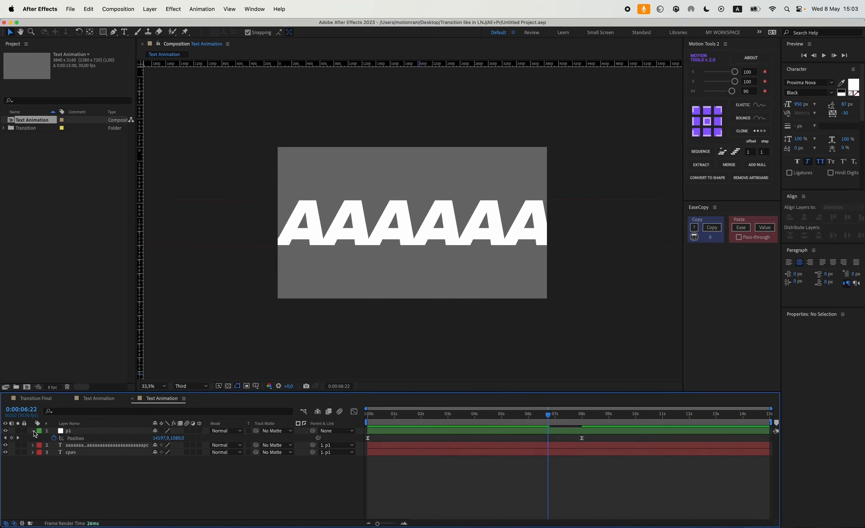
Step: Collapse p1's properties and add a new adjustment layer named Blur above the existing layers
click(33, 431)
right_click(143, 474)
mouse_move(189, 416)
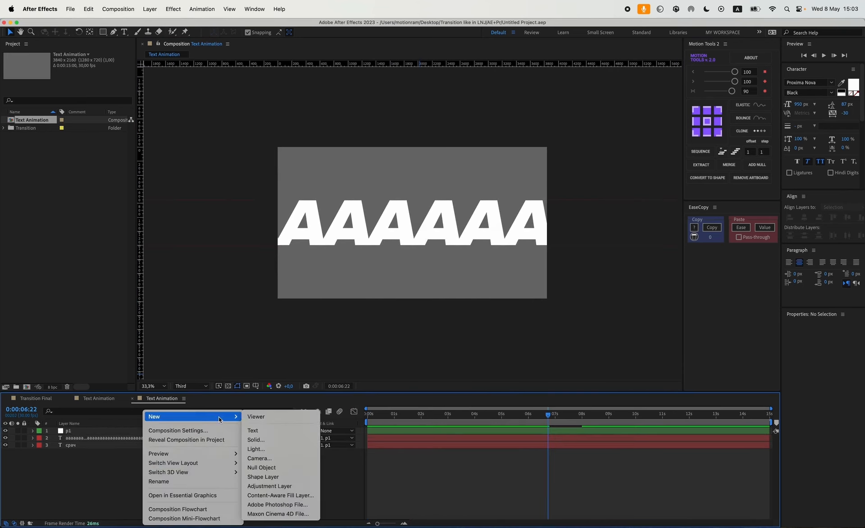
click(269, 486)
key(Return)
text(Blur)
key(Return)
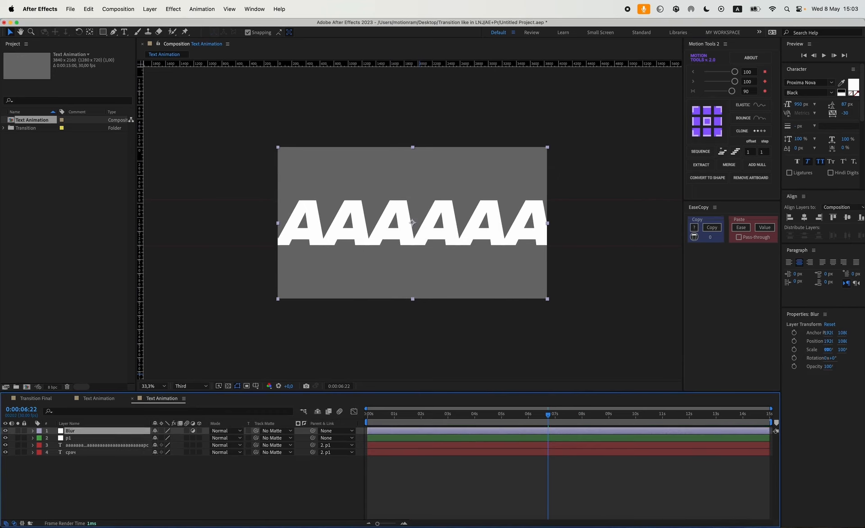
Step: Apply the Directional Blur effect to the Blur adjustment layer
key(ctrl+space)
text(dir)
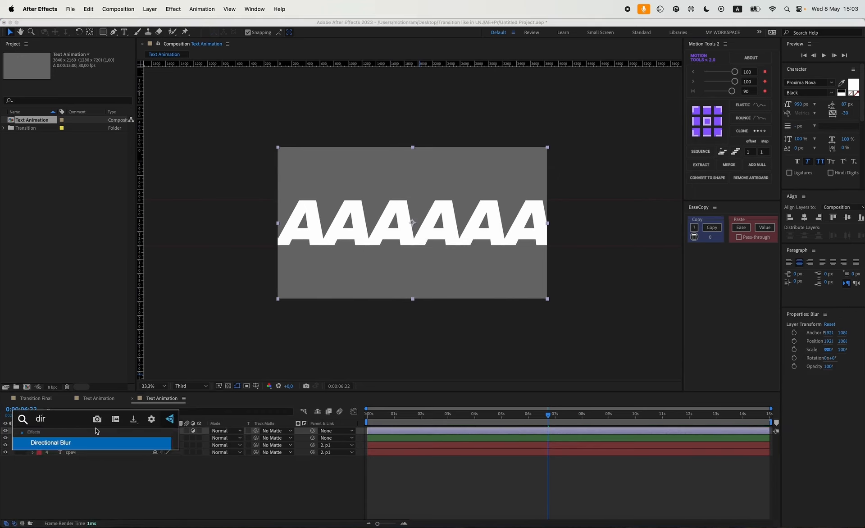
key(Return)
Step: Keyframe Blur Length from 0 at the composition start to 300 at 0:00:08:01, and set the blur Direction to 90°
key(Home)
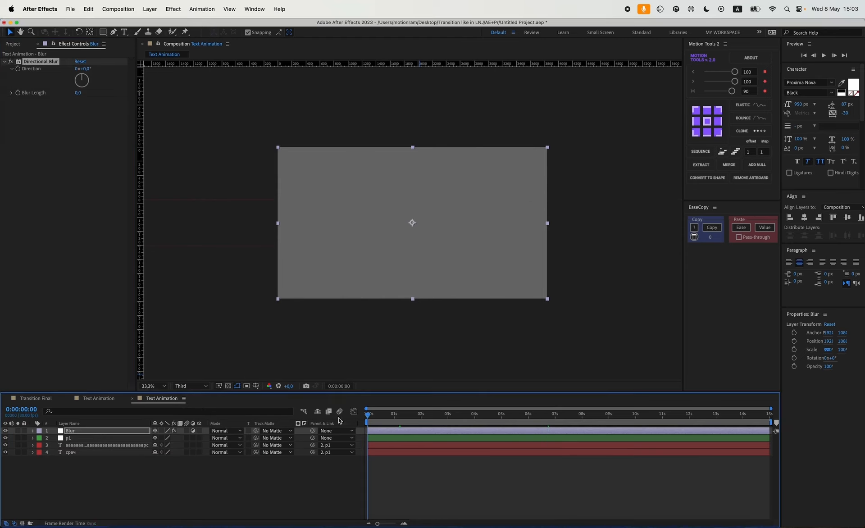
click(18, 93)
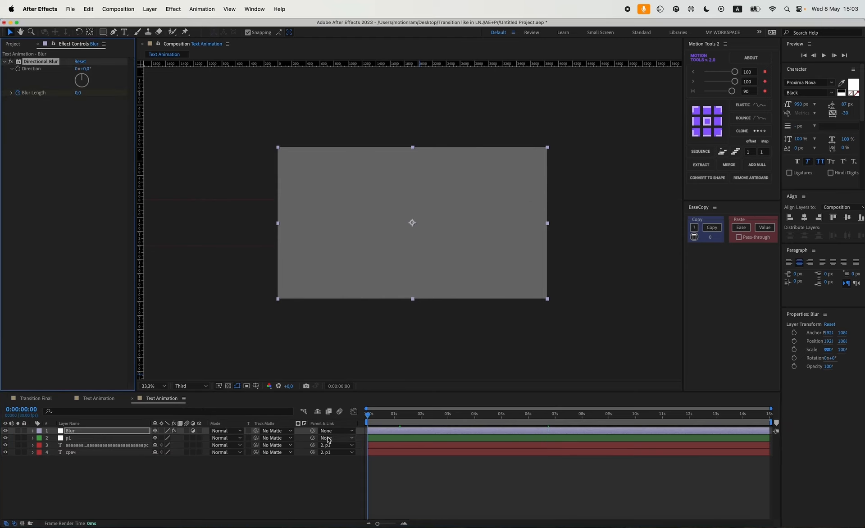
click(582, 422)
click(155, 445)
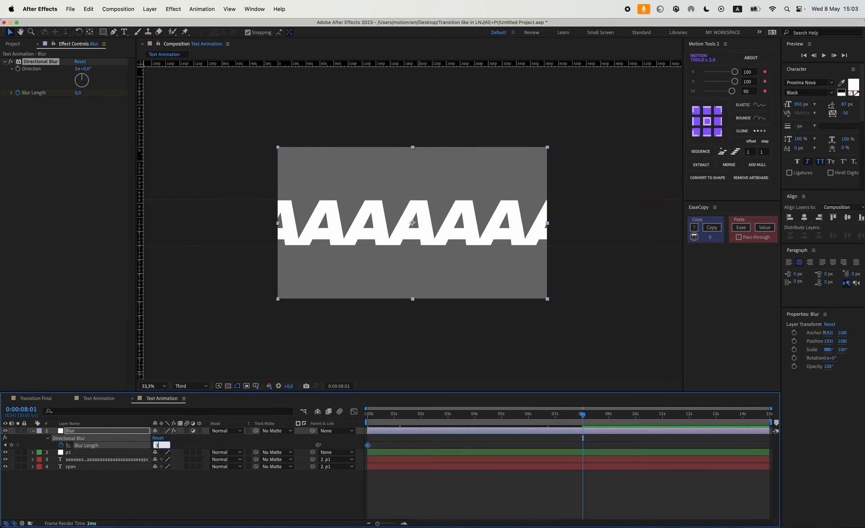
text(300)
key(Return)
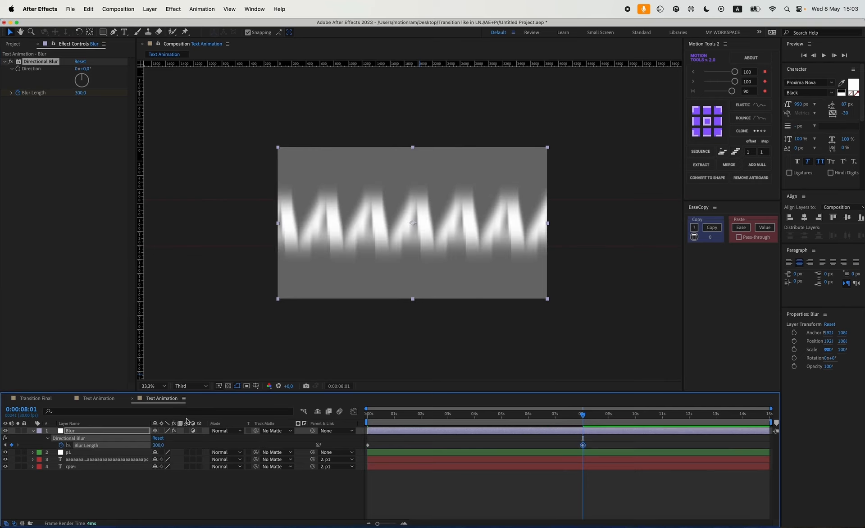
click(85, 68)
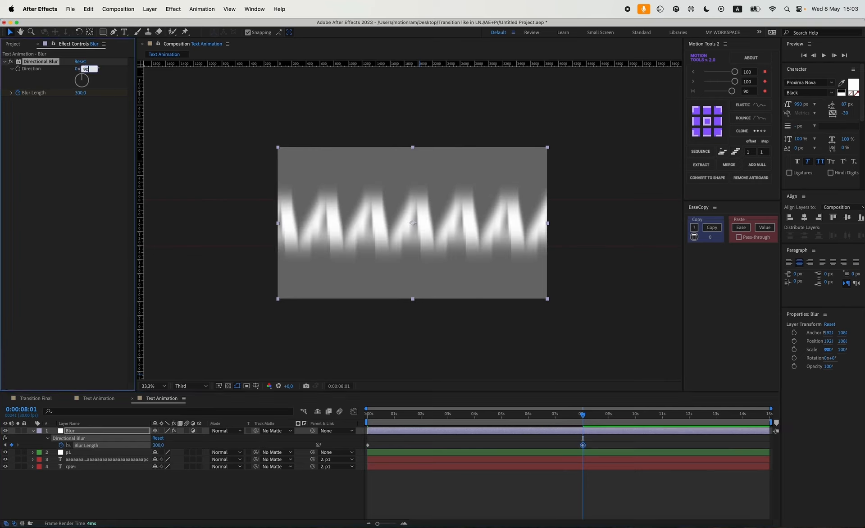
key(Return)
Step: Ease both Blur Length keyframes with a value of 90 and save the project
drag(606, 445, 366, 465)
click(732, 92)
key(super+s)
Step: Reveal the Scale property of p1 and add a 100% Scale keyframe at 0:00:02:20
click(70, 453)
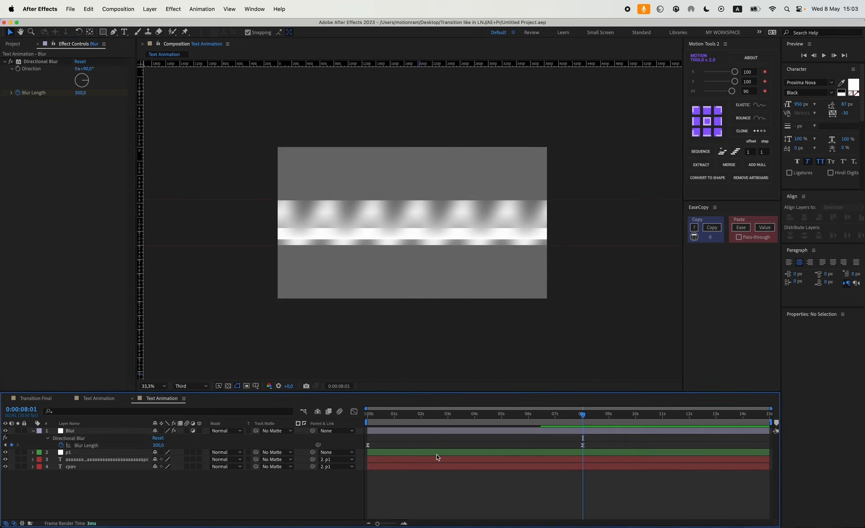
click(436, 454)
key(s)
mouse_move(439, 414)
mouse_down()
mouse_move(431, 417)
mouse_move(439, 417)
mouse_up()
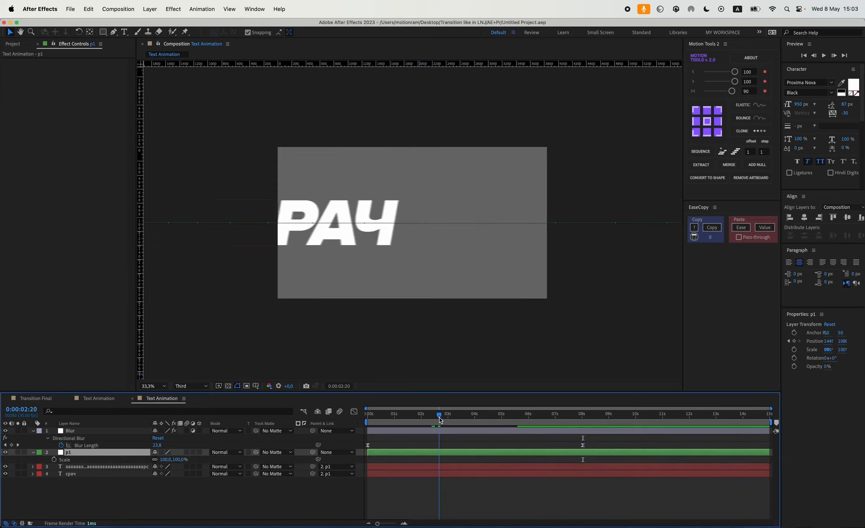
click(54, 459)
Step: Use the Blur Length speed curve as a guide and add a 300% Scale keyframe on p1 at 0:00:04:20
drag(454, 417, 481, 420)
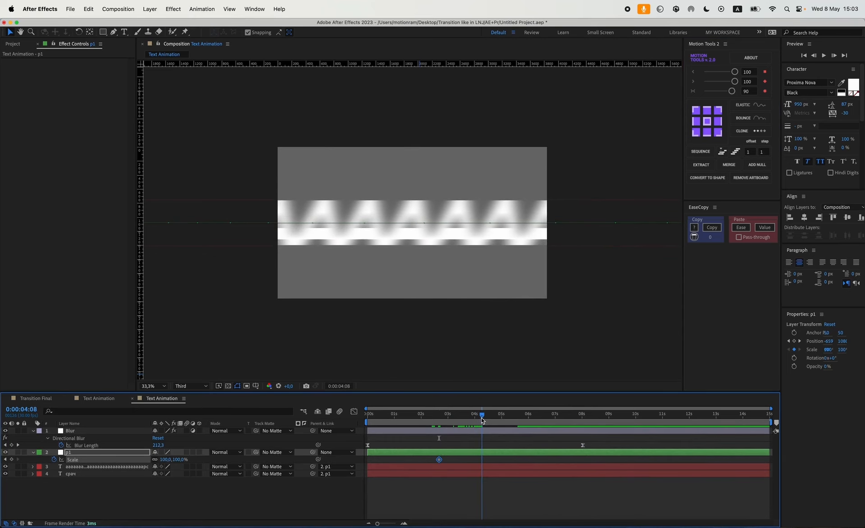
drag(594, 439, 361, 448)
click(354, 413)
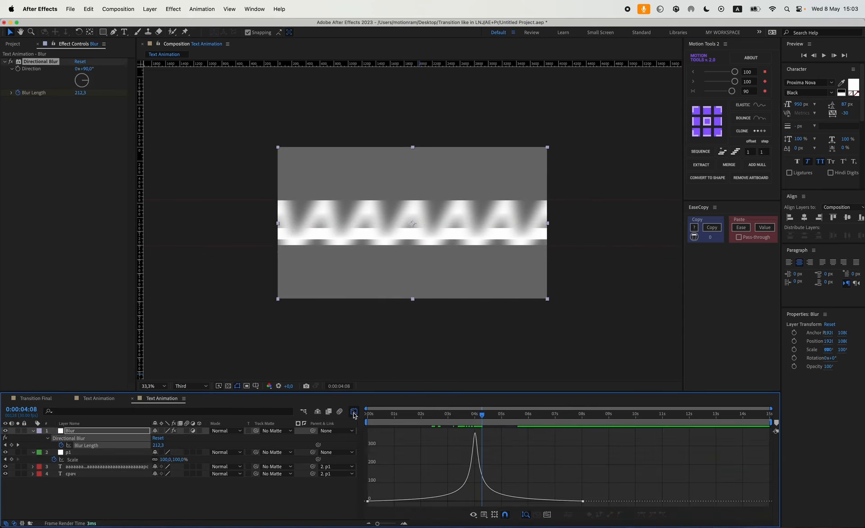
drag(480, 422, 493, 422)
click(354, 411)
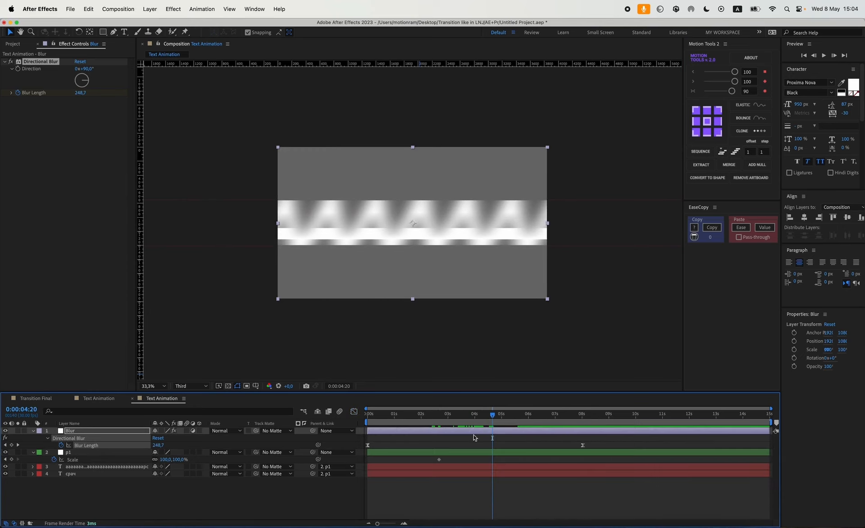
click(12, 459)
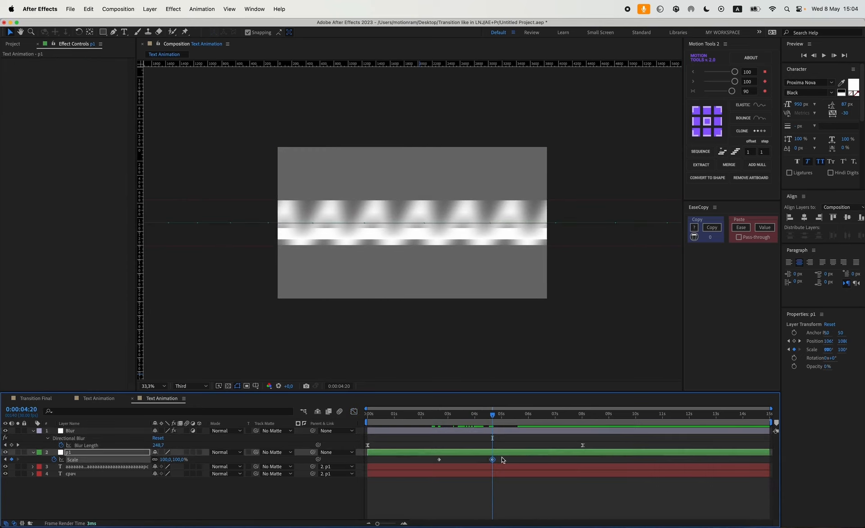
click(540, 458)
click(164, 459)
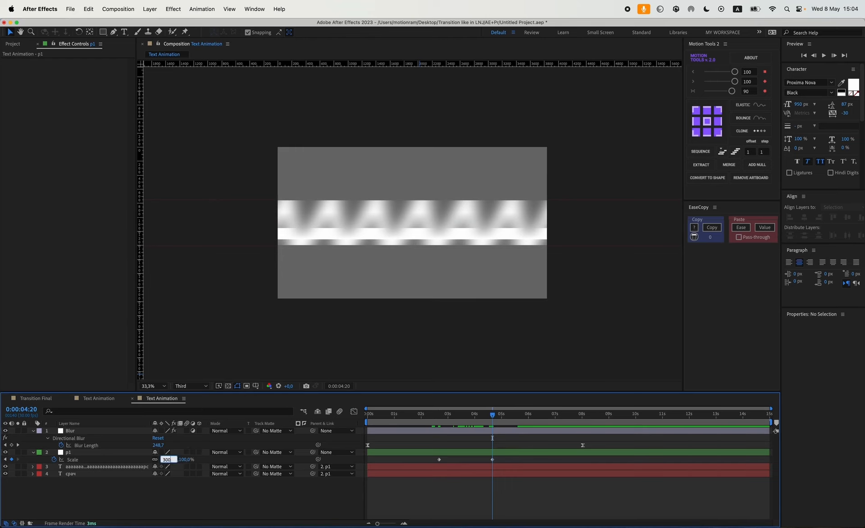
text(300)
key(Return)
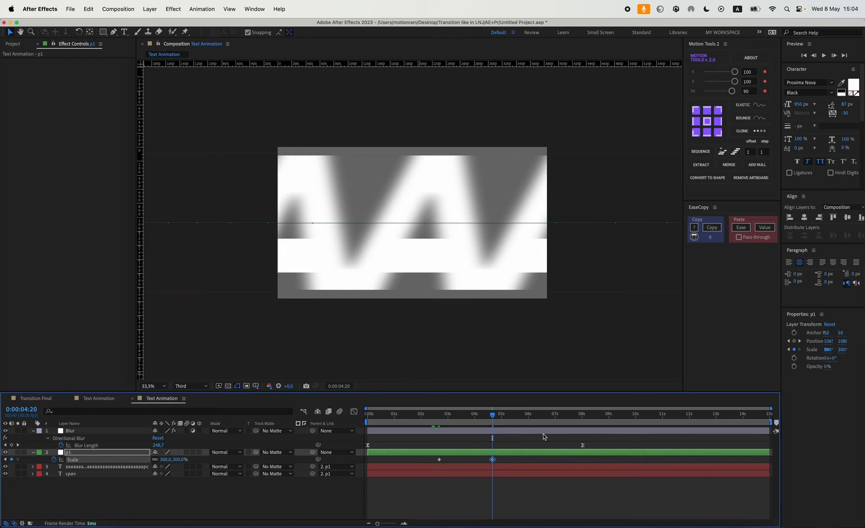
Step: Ease both Scale keyframes of p1 with a value of 90
click(521, 460)
drag(502, 451, 425, 475)
click(732, 92)
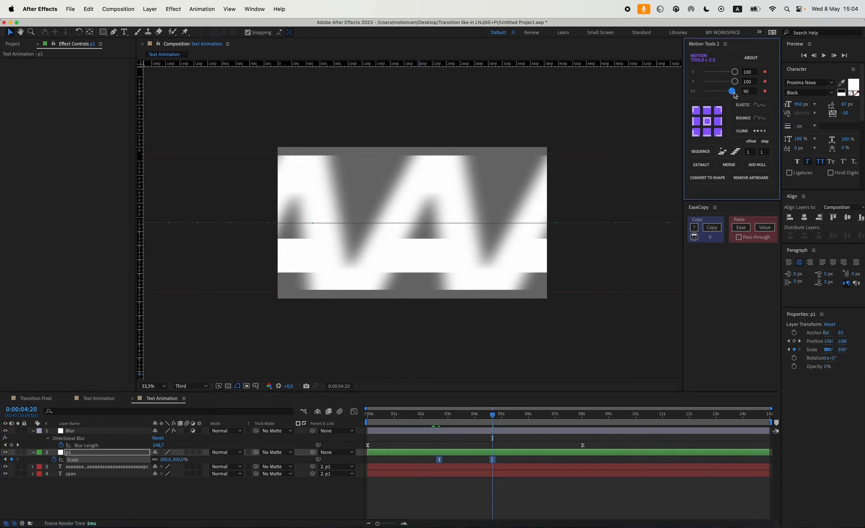
Step: Shift p1's Scale keyframes in time so their speed peak lines up with the Blur Length peak near 4 seconds
drag(587, 436, 365, 457)
click(353, 412)
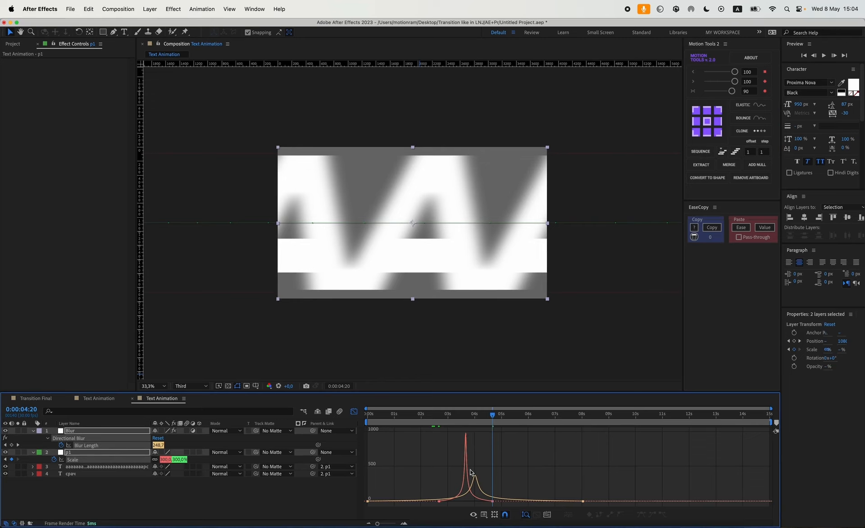
drag(483, 458, 439, 460)
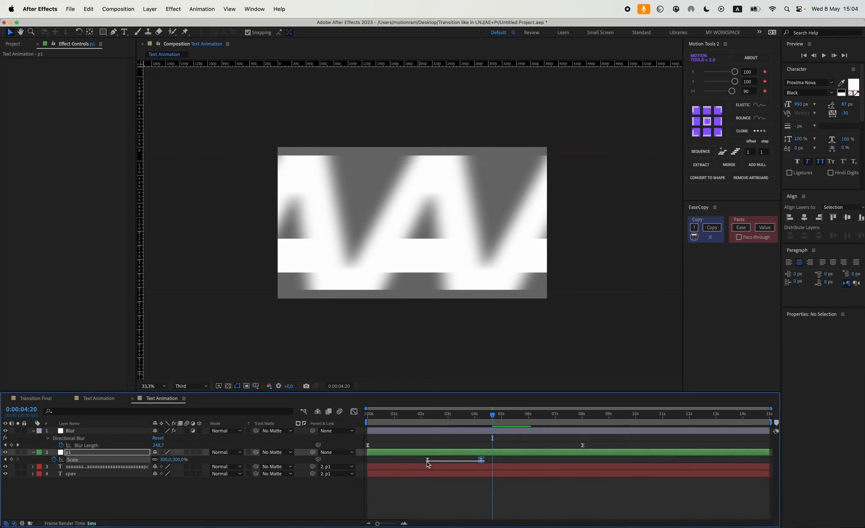
drag(494, 460, 504, 460)
drag(586, 445, 364, 472)
click(354, 411)
click(354, 412)
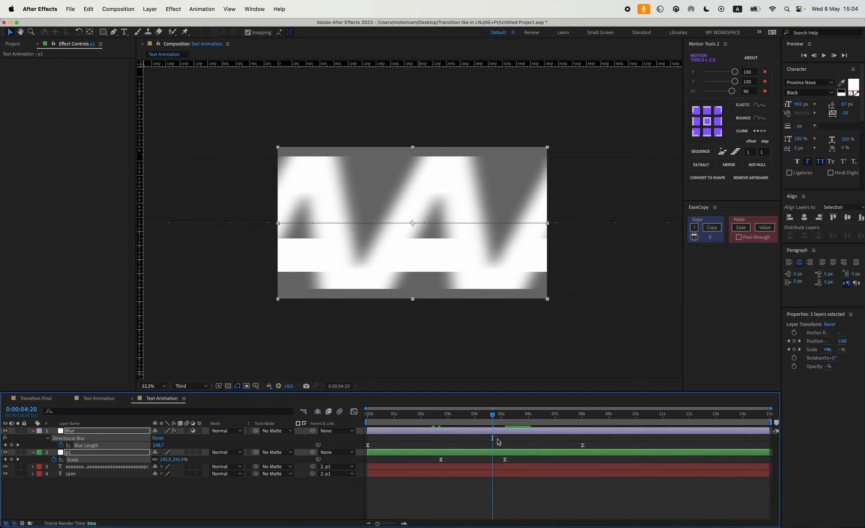
drag(591, 445, 331, 464)
click(354, 411)
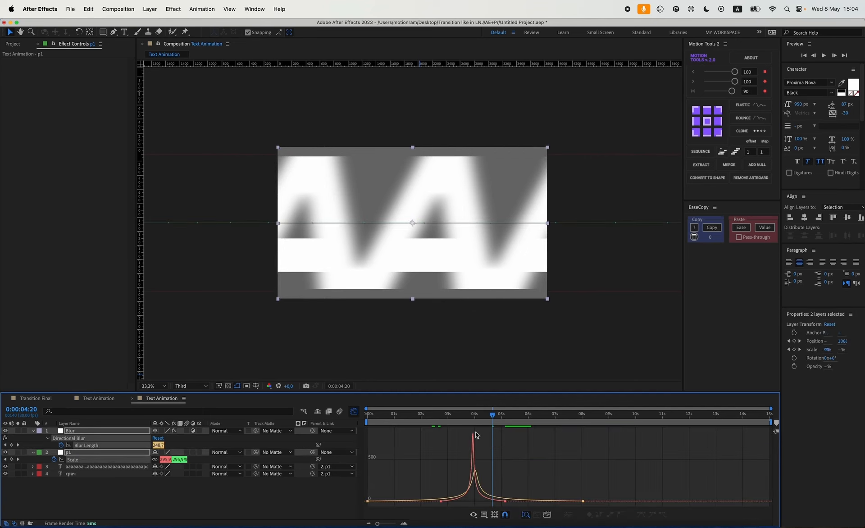
click(354, 411)
Step: Preview the blurred, scaling text animation from about 0:00:00:19
drag(436, 417, 379, 418)
key(space)
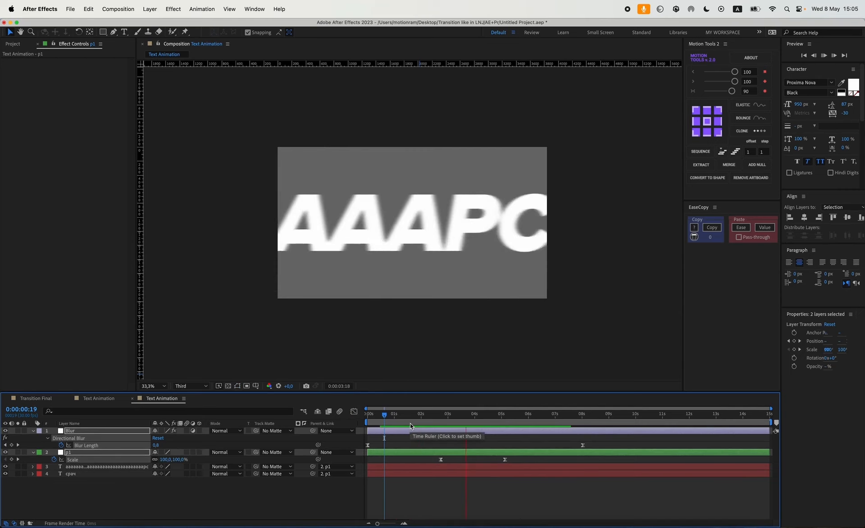
key(space)
drag(508, 457, 441, 463)
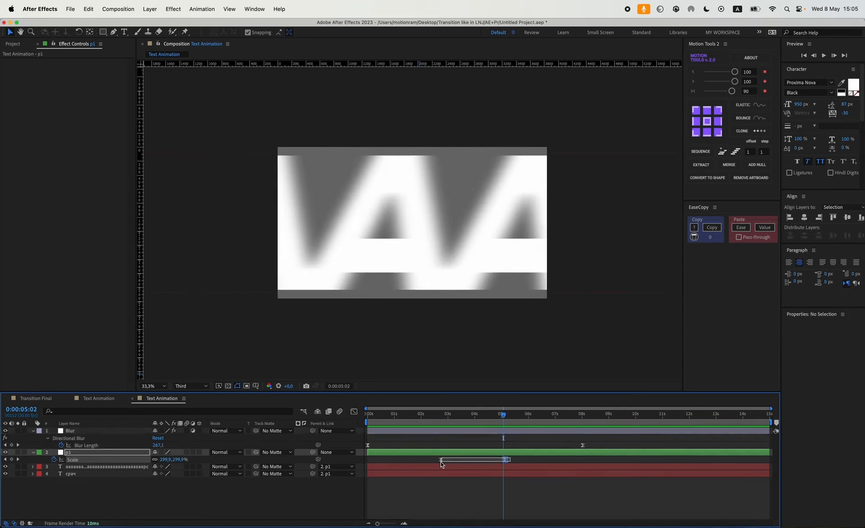
Step: Create a new 3840 × 2160 px composition named Lines, 15 seconds long at 30 fps
click(26, 387)
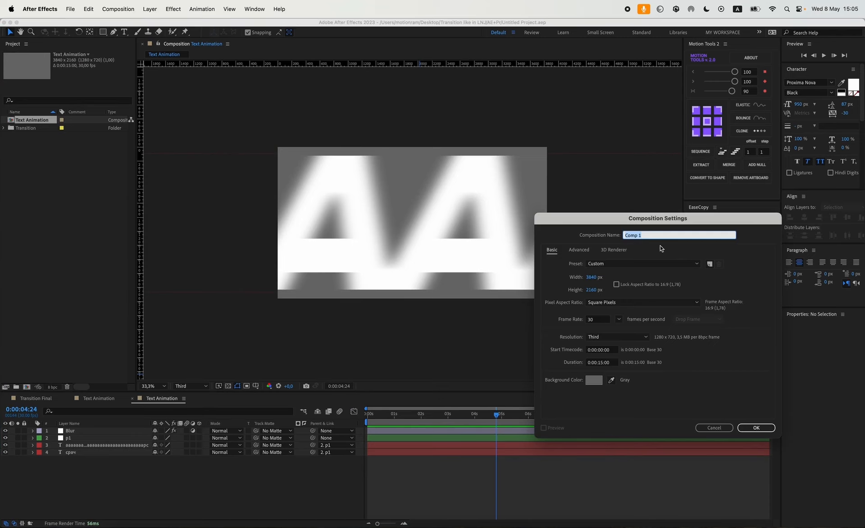
text(Lines)
click(745, 426)
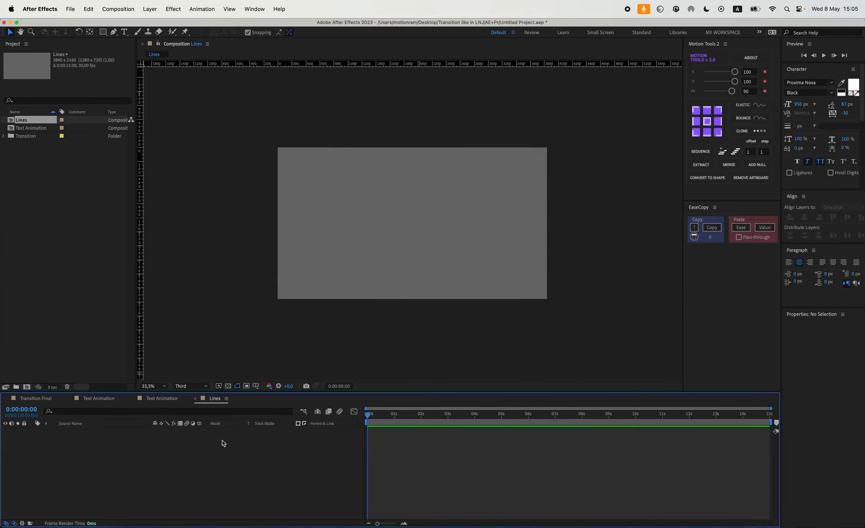
Step: Add a white 3840 × 2160 px solid named BG to the Lines composition
right_click(209, 443)
mouse_move(255, 421)
click(330, 442)
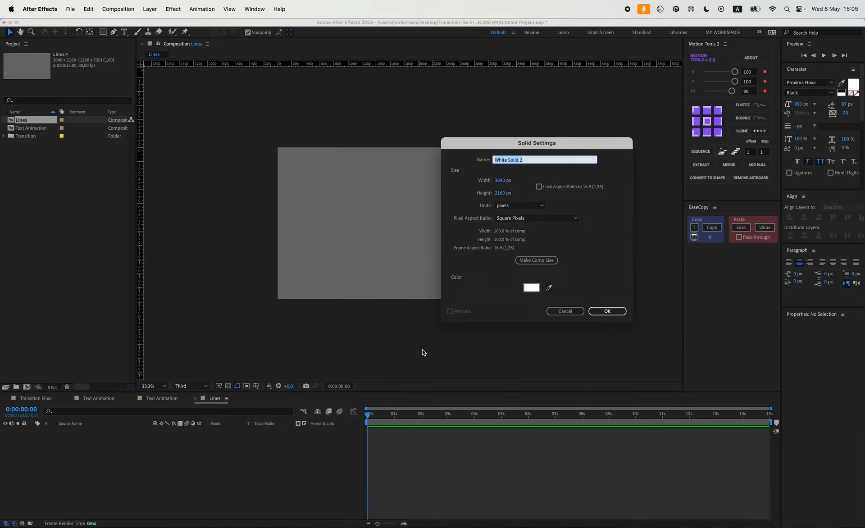
text(BG)
key(Return)
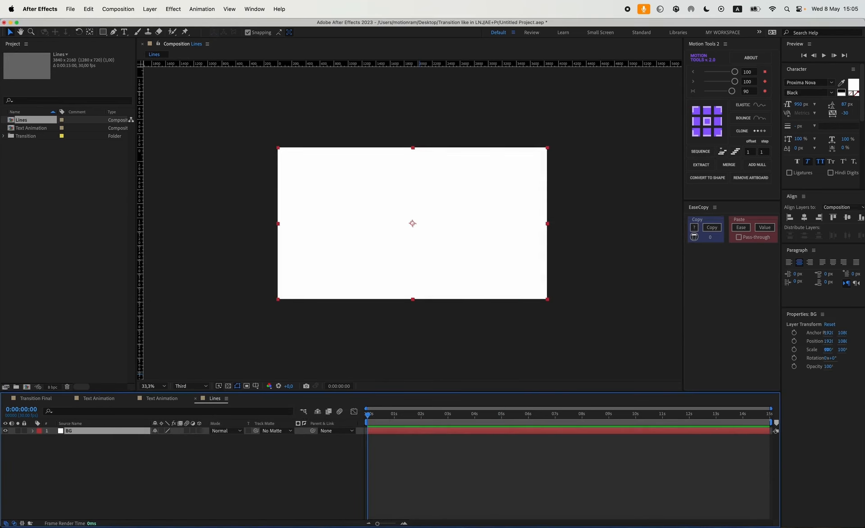
Step: Apply the Turbulent Noise effect to the BG layer and set its Contrast to 1000
key(ctrl+space)
text(turb)
key(Down)
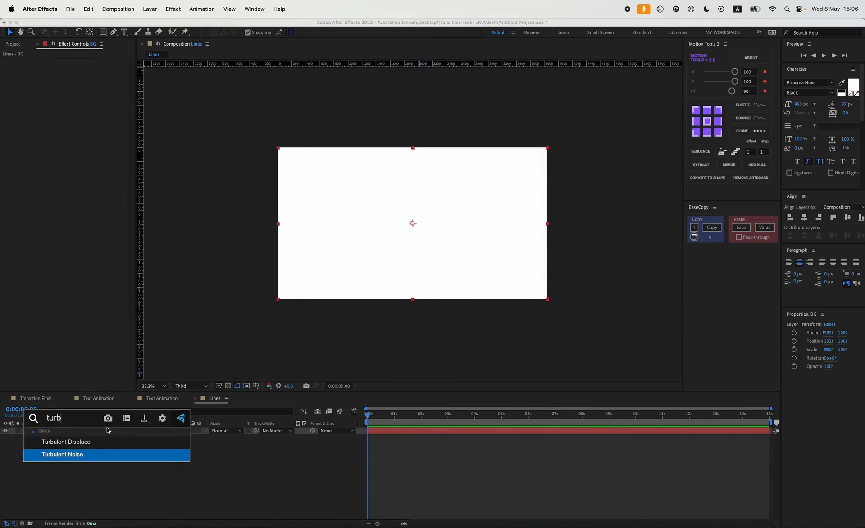
key(Return)
click(80, 90)
key(Return)
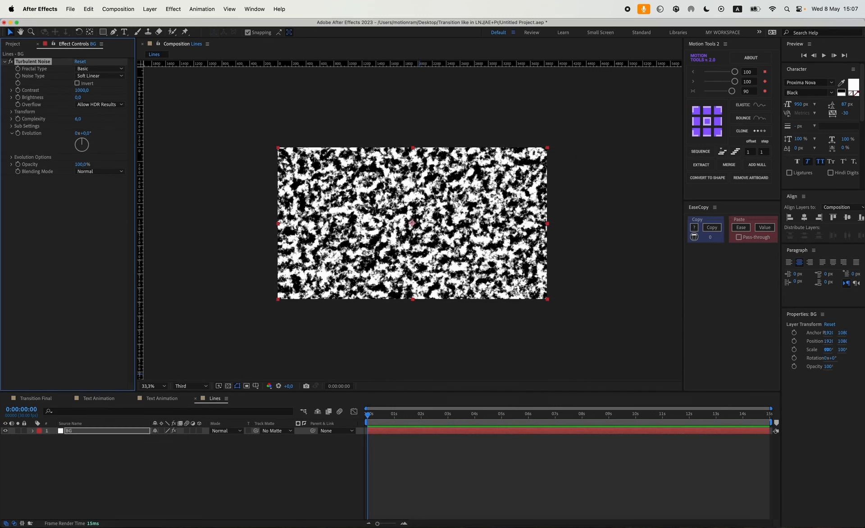
Step: Set the Turbulent Noise Brightness to -100 and its Complexity to 4
click(80, 97)
key(Return)
click(78, 119)
text(4)
key(Return)
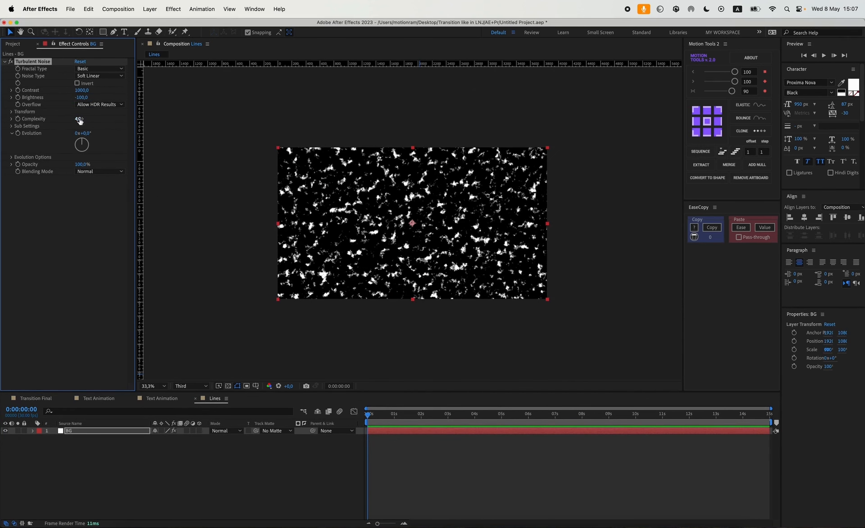
Step: Disable Uniform Scaling in the Turbulent Noise transform and set Scale Width to 4000 and Scale Height to 50
click(12, 111)
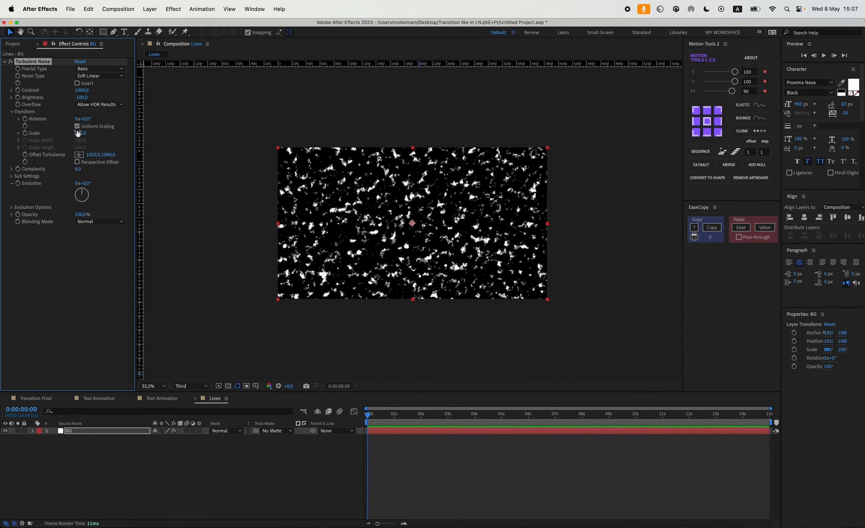
click(77, 126)
click(83, 141)
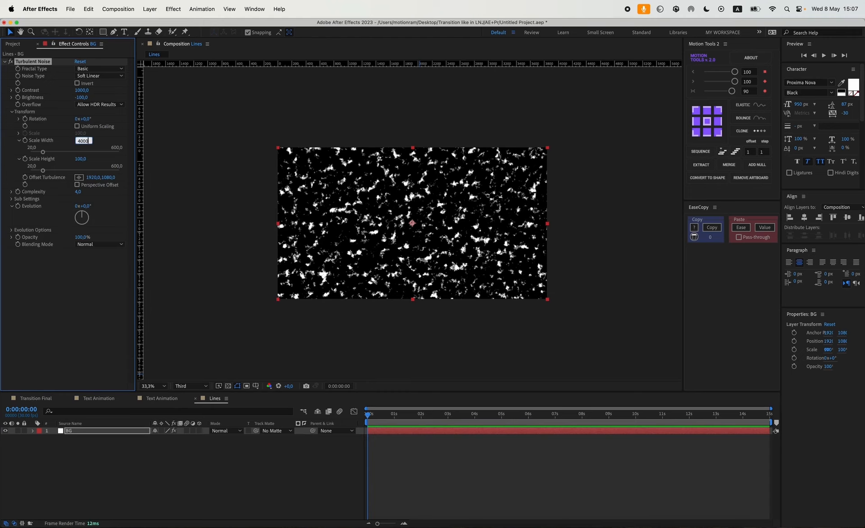
text(4000)
key(Return)
click(81, 159)
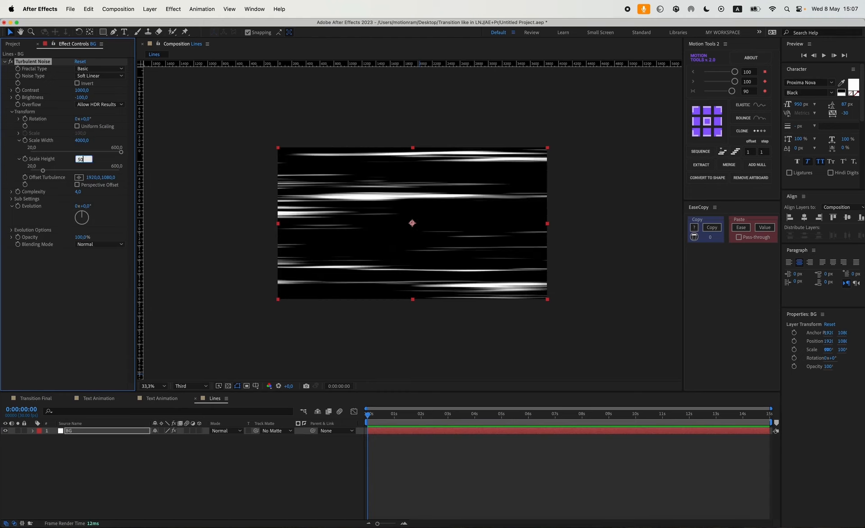
key(Return)
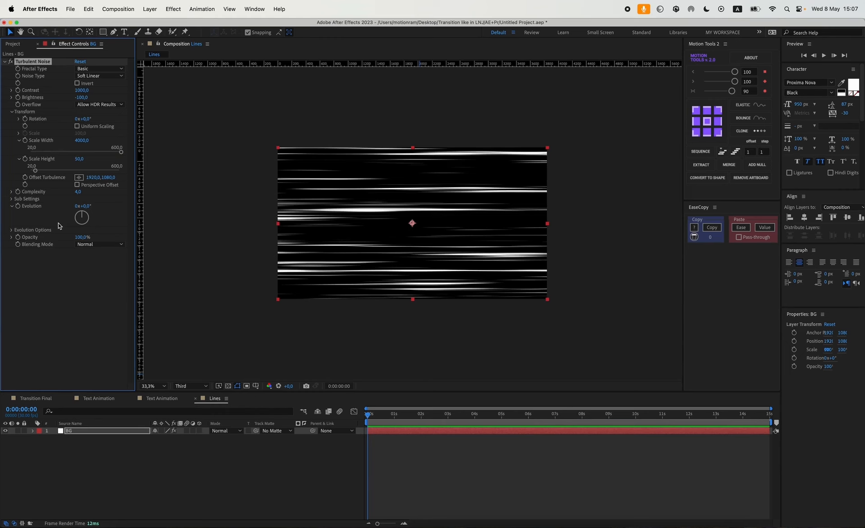
Step: Add the expression time*3000 to the Turbulent Noise Evolution and preview the moving lines
alt+click(18, 206)
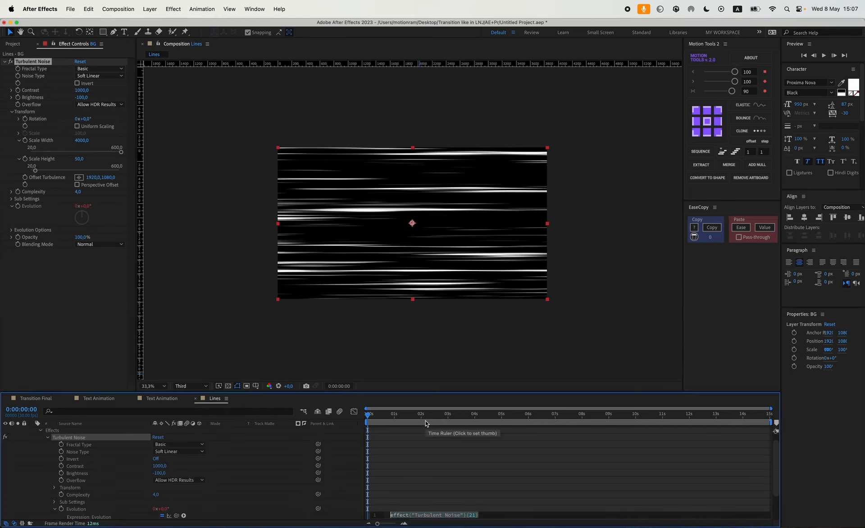
text(time*)
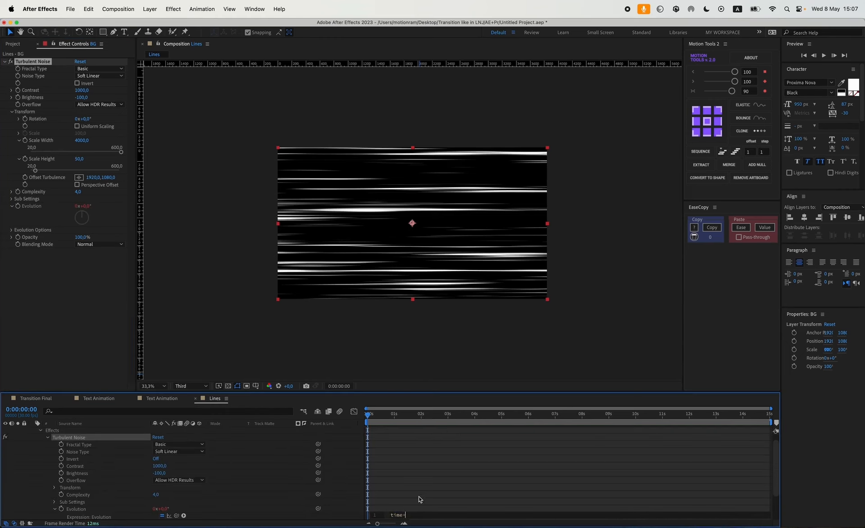
text(3000)
click(422, 489)
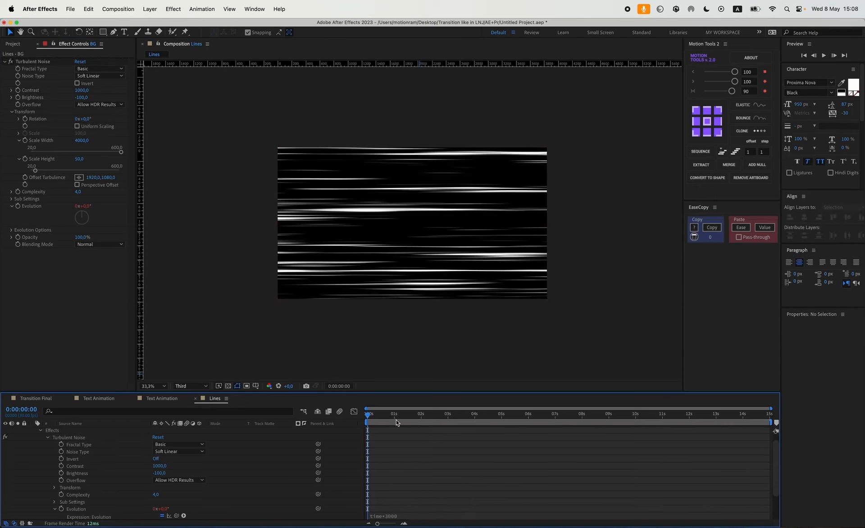
key(space)
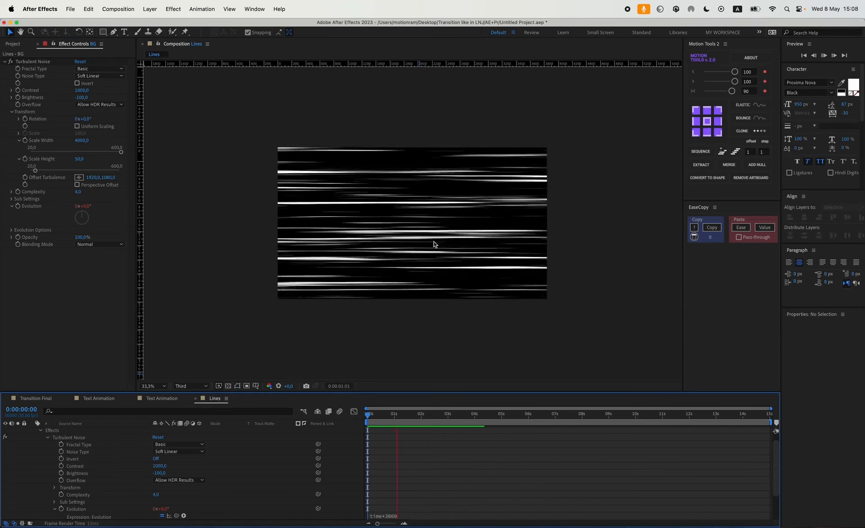
Step: Give Offset Turbulence the expression temp = effect("Turbulent Noise")("Offset Turbulence")[0]; [temp, time*10000]; and preview the motion
alt+click(25, 177)
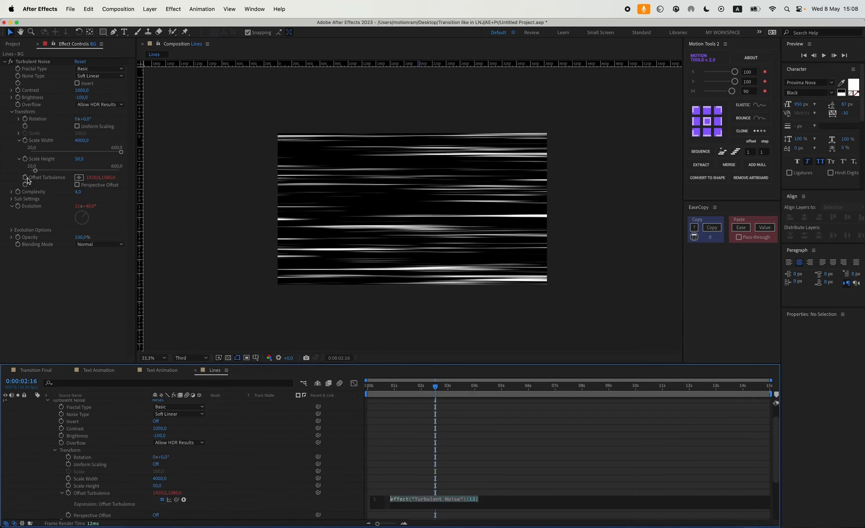
text(temp = effect("Turbulent Noise")("Offset Turbulence")[0]; [temp, time*10000];)
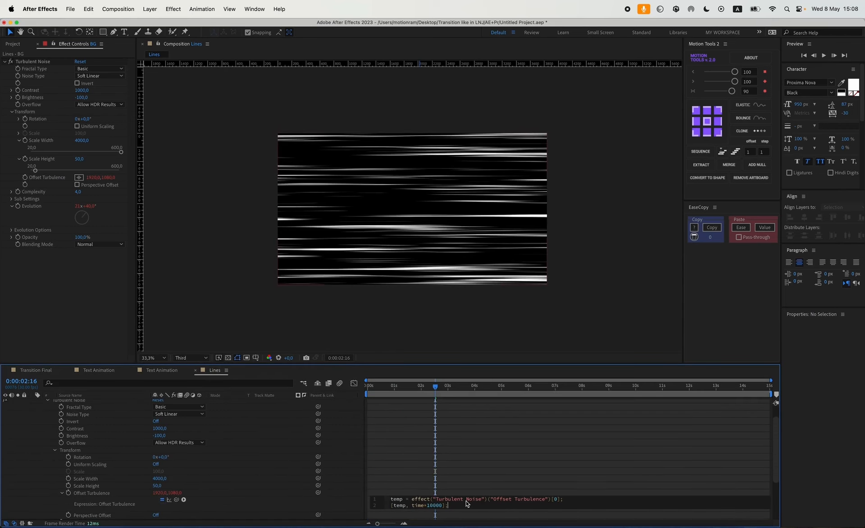
click(461, 456)
key(space)
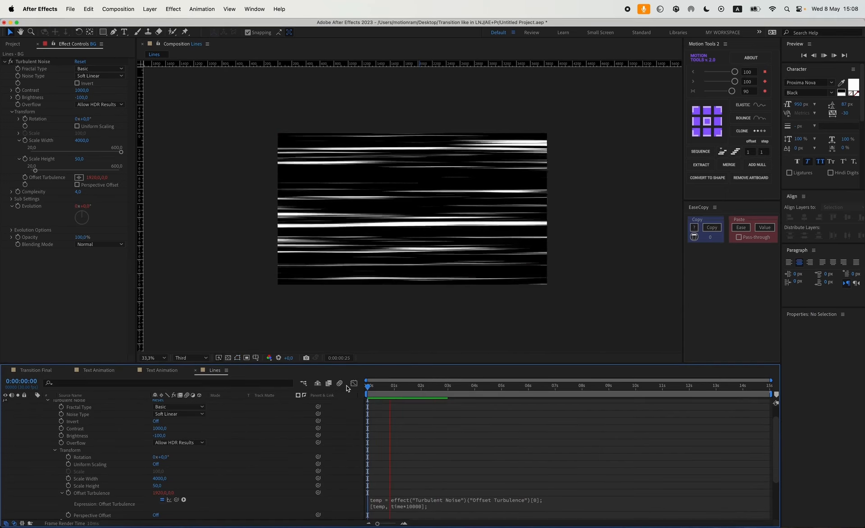
Step: Apply the Tint effect to BG and map white to a saturated blue-violet with a hue of 264°
key(ctrl+space)
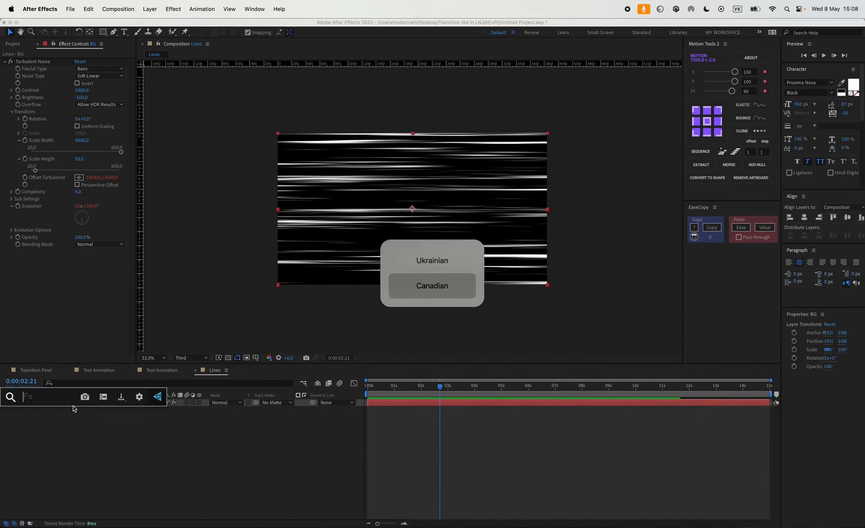
text(tint)
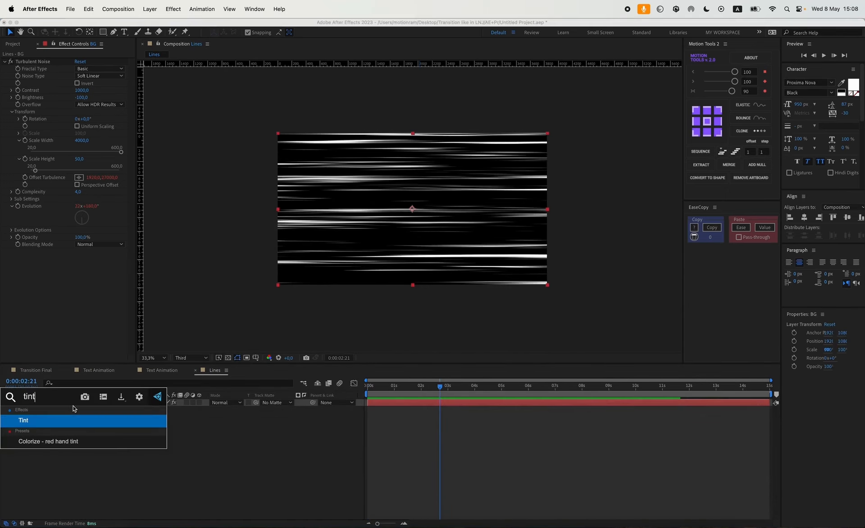
key(Return)
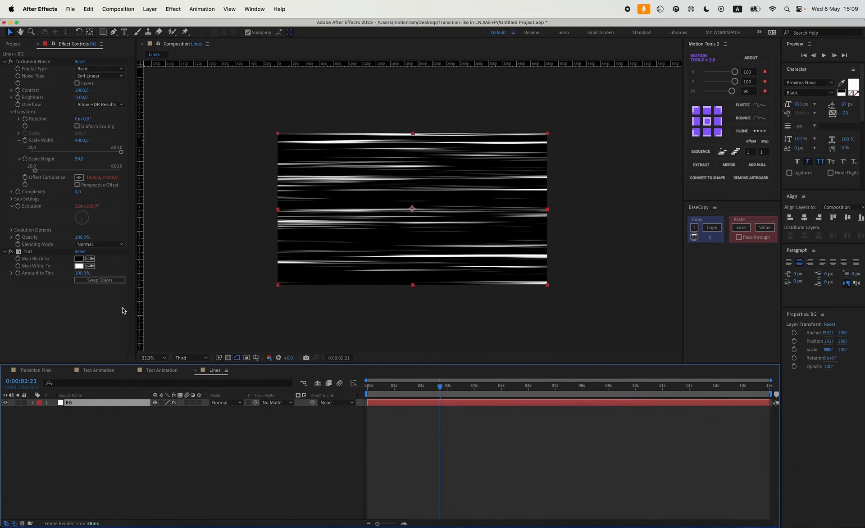
click(79, 266)
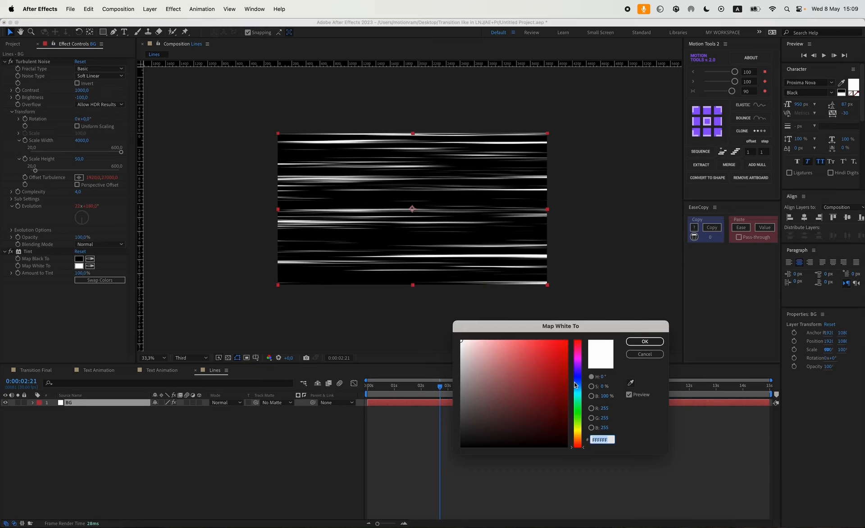
click(577, 370)
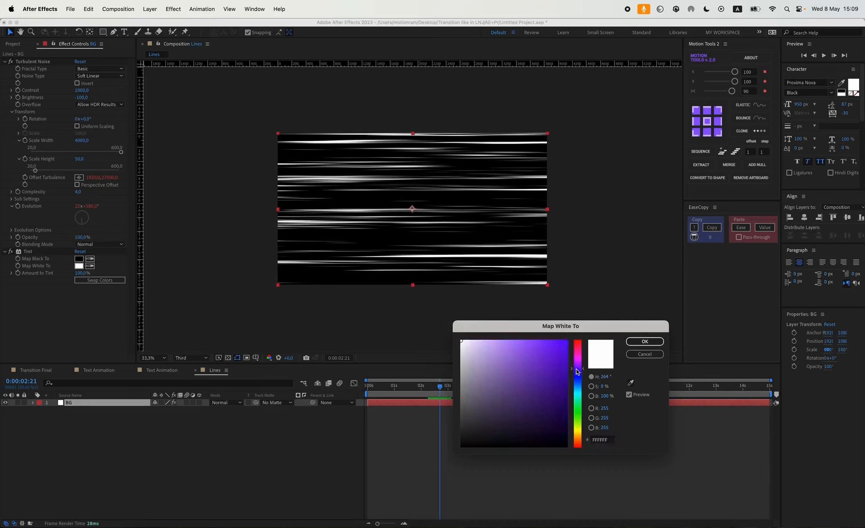
mouse_move(550, 361)
mouse_down()
mouse_move(563, 337)
mouse_move(552, 334)
mouse_move(559, 344)
mouse_up()
click(644, 342)
Step: Apply the Glow effect to BG and set its Glow Threshold to 0%
click(93, 401)
key(ctrl+space)
text(glow)
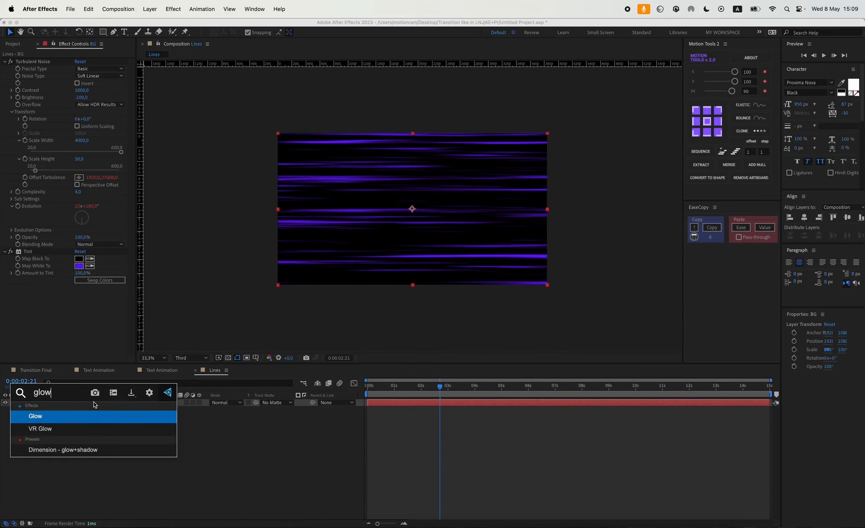
key(Return)
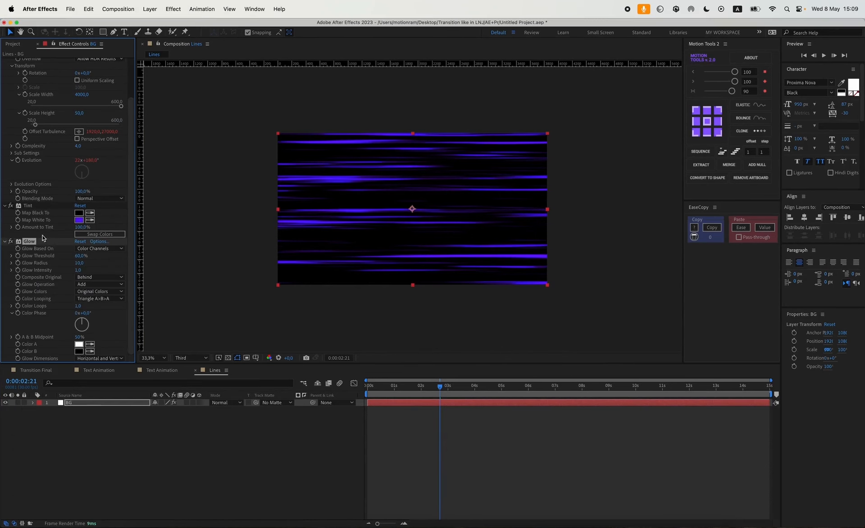
click(77, 255)
key(Return)
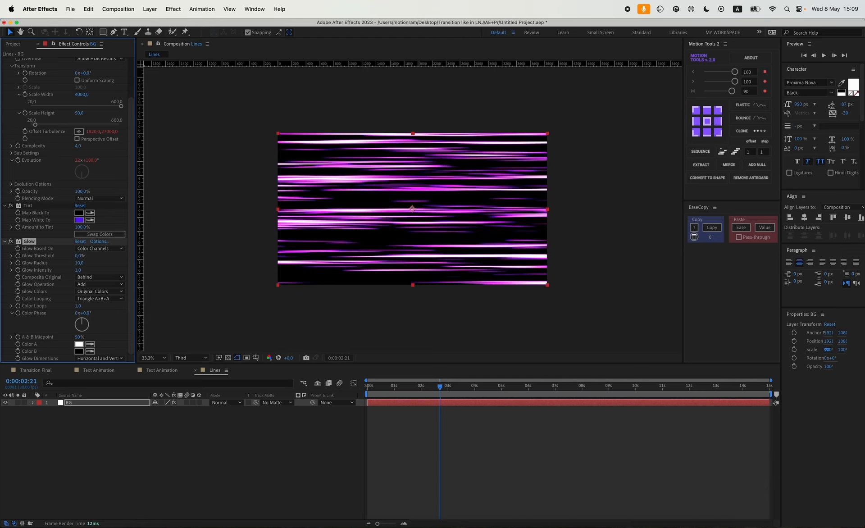
Step: Try a Glow Intensity of 0.5 on BG and settle on 1.5
click(78, 269)
text(0.5)
key(Return)
click(78, 269)
text(1.5)
key(Return)
Step: Change the height of the Lines composition to 1000 px
key(ctrl+k)
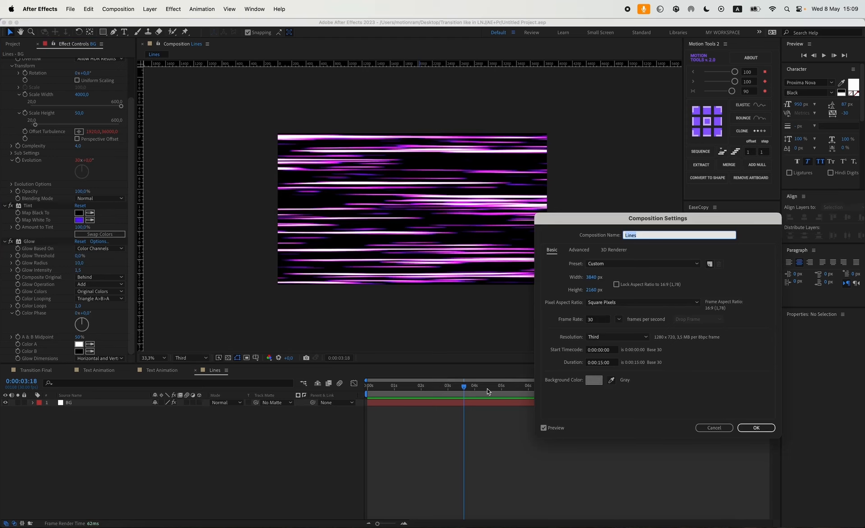
click(594, 289)
text(1000)
key(Return)
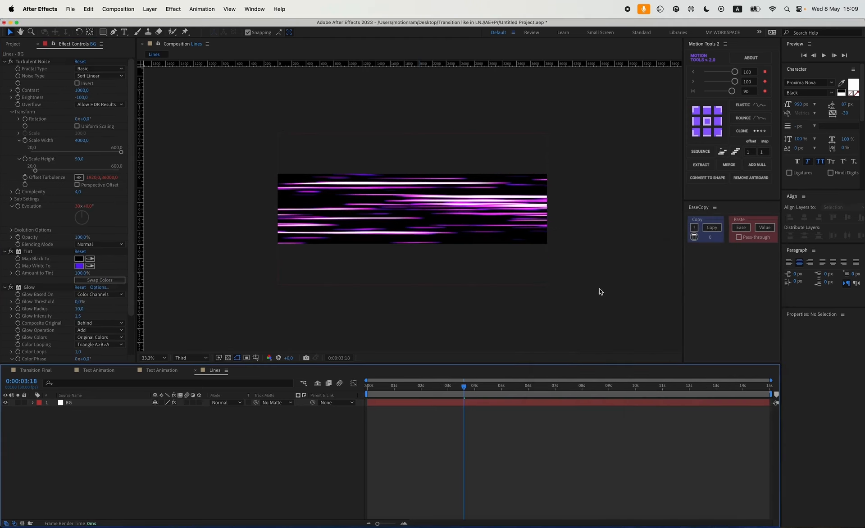
Step: Draw a rectangular mask on BG slightly inside all four edges of the Lines composition
key(q)
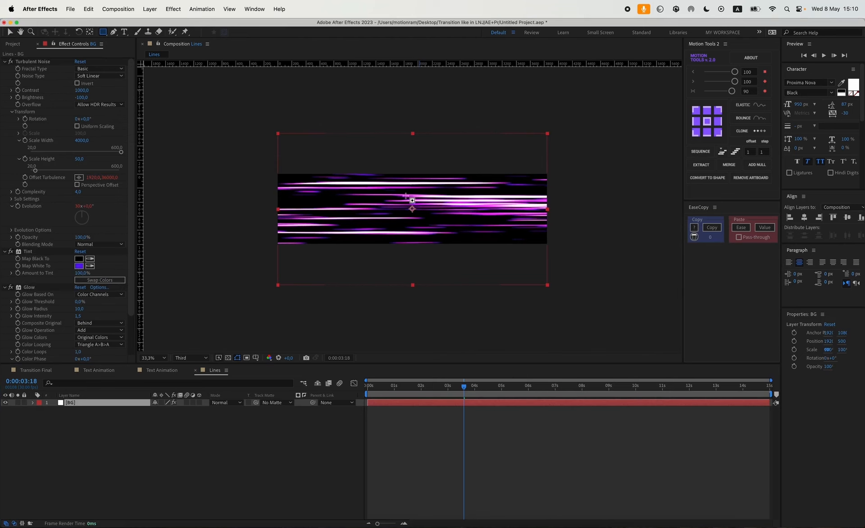
key(period)
key(period)
key(comma)
key(comma)
click(151, 358)
click(157, 368)
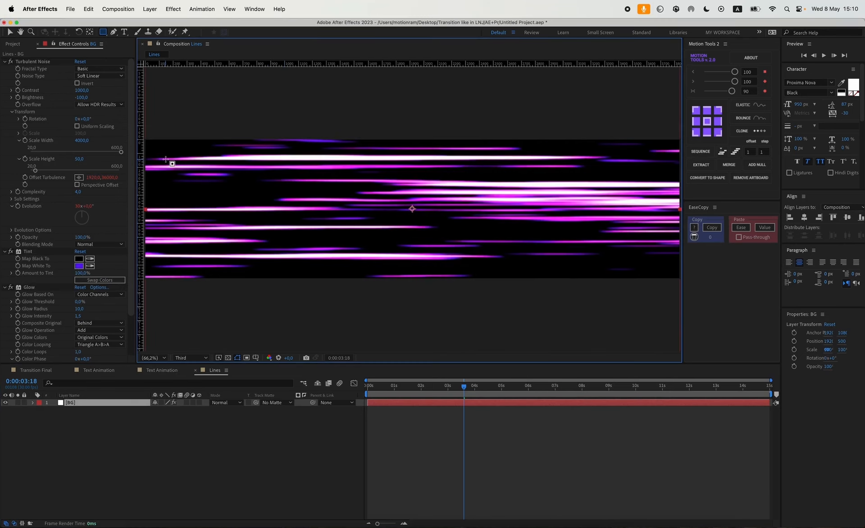
drag(149, 145, 674, 272)
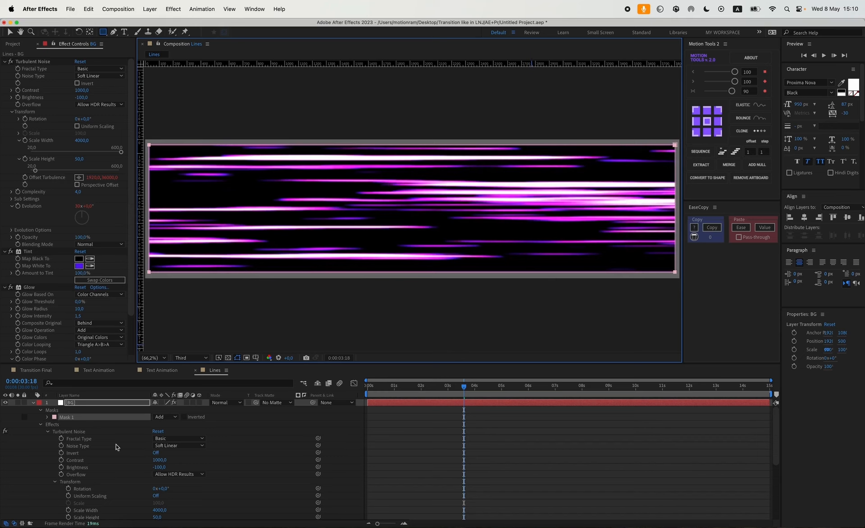
Step: Set the Mask Feather of BG's rectangular mask to 73 pixels
click(48, 417)
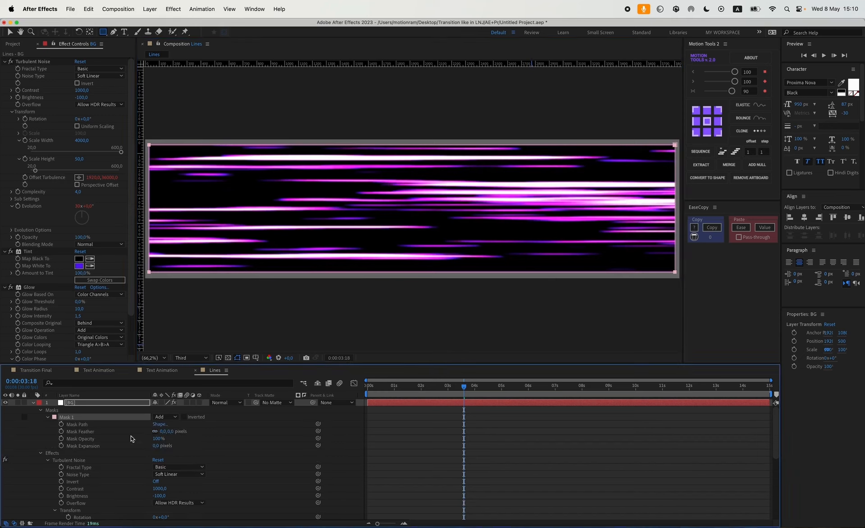
drag(162, 435, 177, 432)
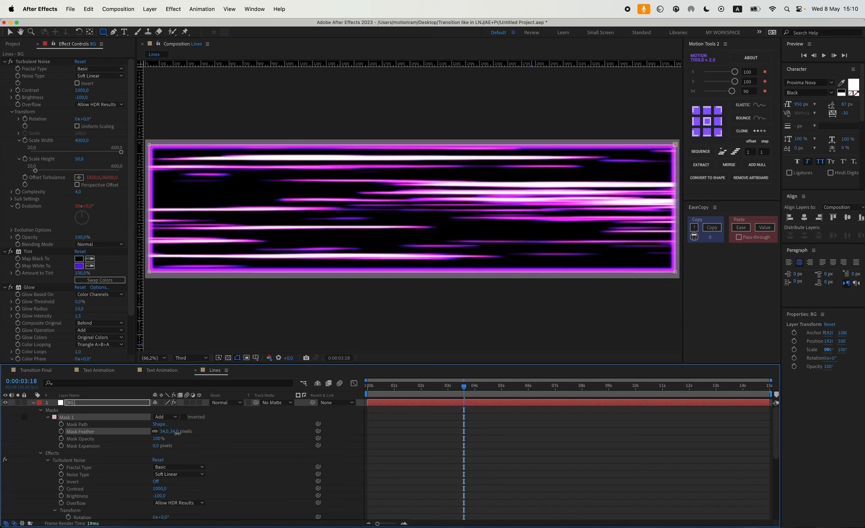
drag(156, 446, 180, 445)
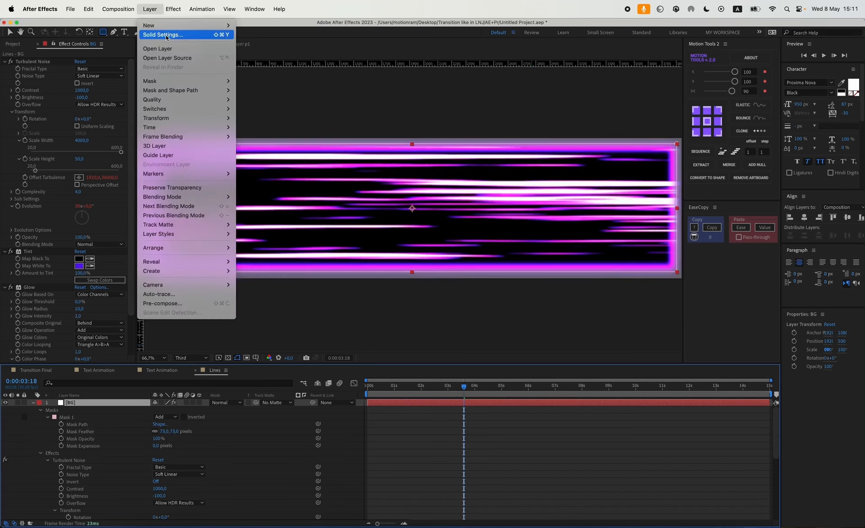
Step: Change the colour of the BG solid to black (000000) in its solid settings
click(193, 33)
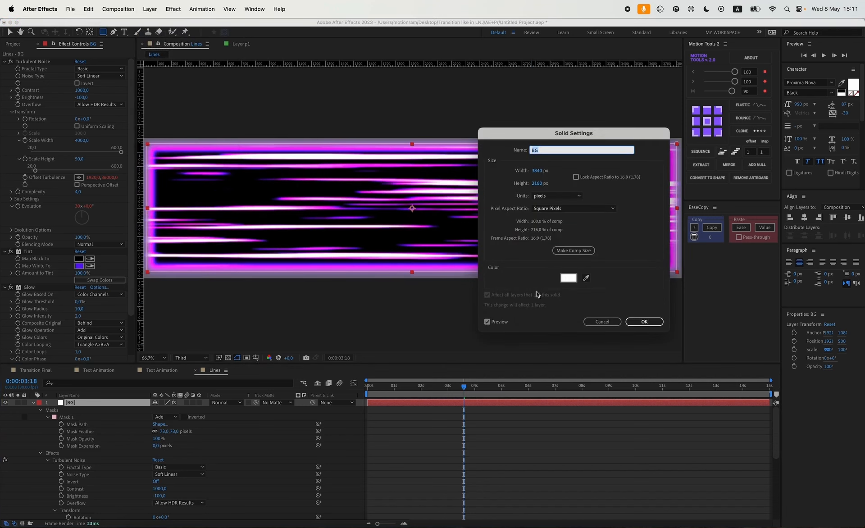
click(561, 279)
drag(504, 356, 438, 453)
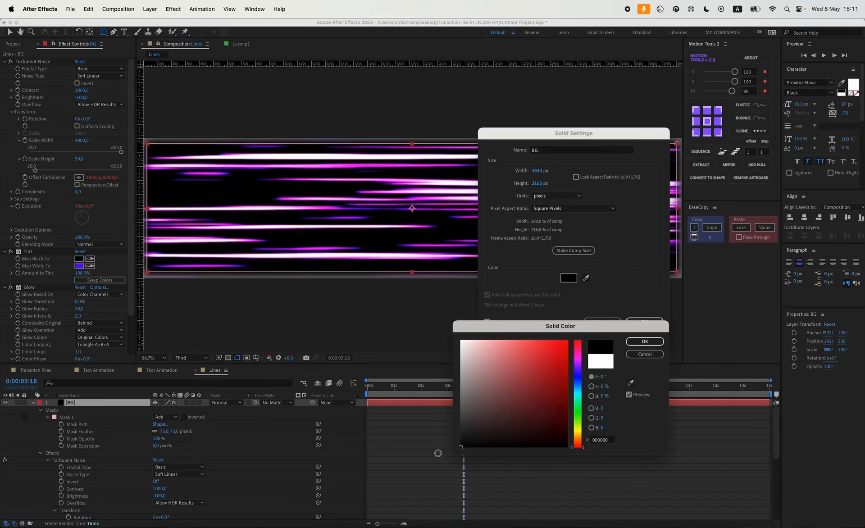
click(633, 342)
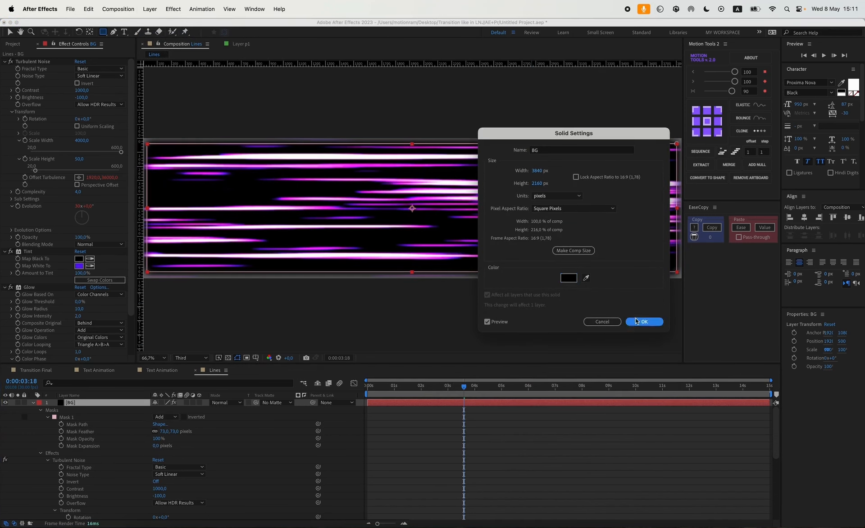
click(643, 321)
key(comma)
key(comma)
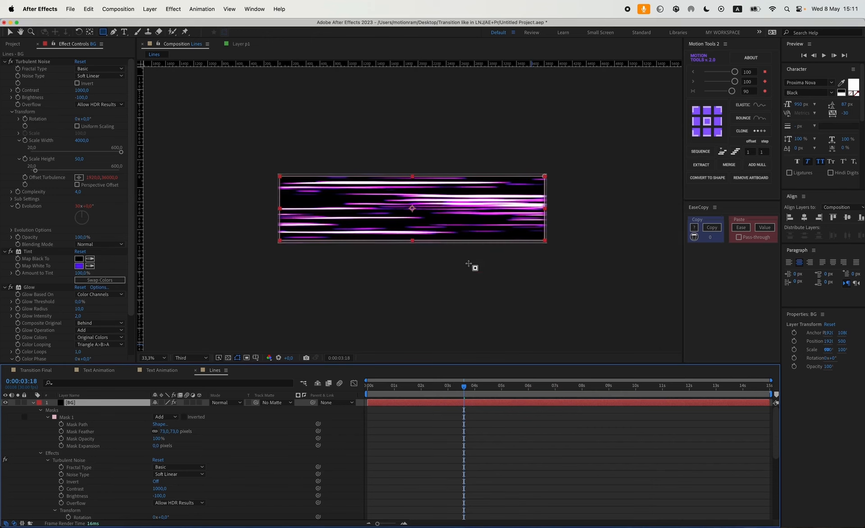
click(342, 438)
key(period)
key(period)
mouse_move(344, 230)
mouse_down()
mouse_move(386, 231)
mouse_move(360, 232)
mouse_up()
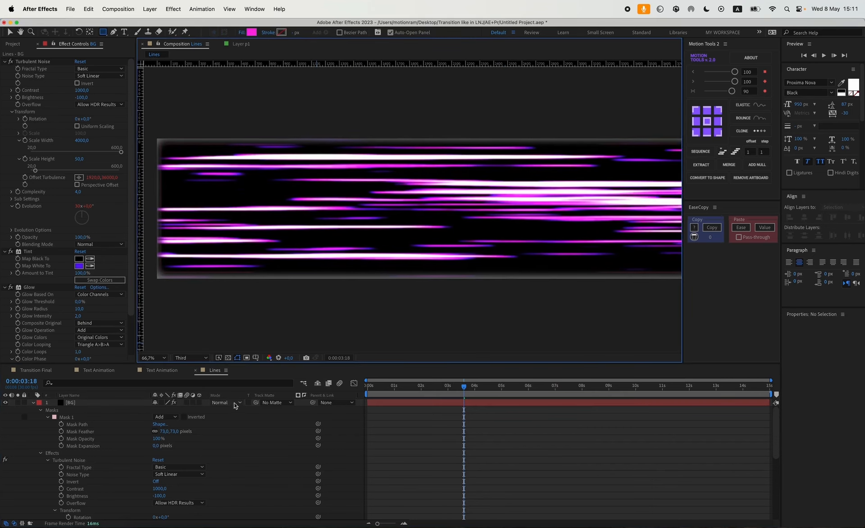
Step: Set the Mask Feather of BG's rectangular mask to 131 pixels and close the Lines composition
drag(161, 432, 188, 432)
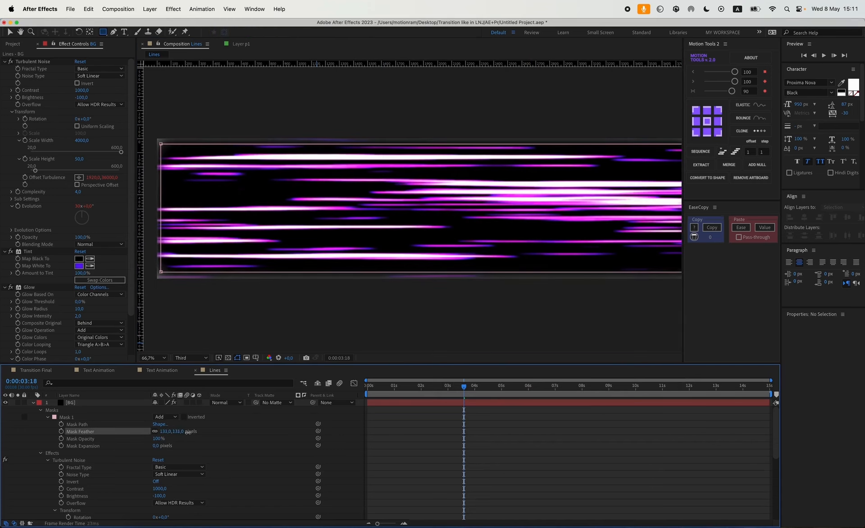
key(super+w)
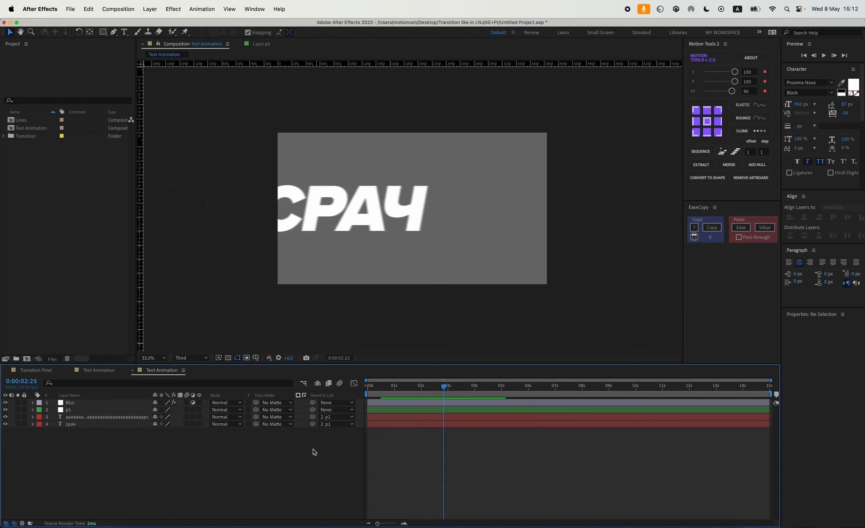
Step: Create a 3840 × 2160 px solid in Text Animation with a vivid violet colour, about 5515FF
right_click(314, 448)
mouse_move(397, 416)
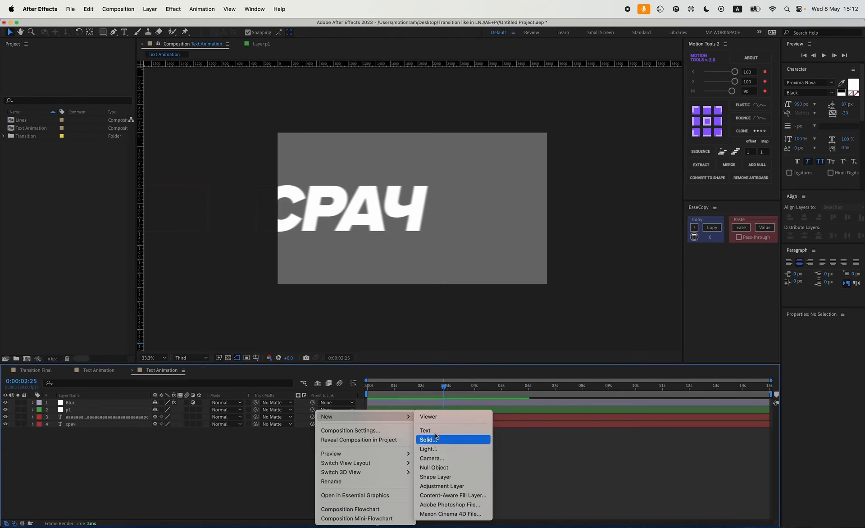
click(435, 439)
click(526, 291)
click(578, 369)
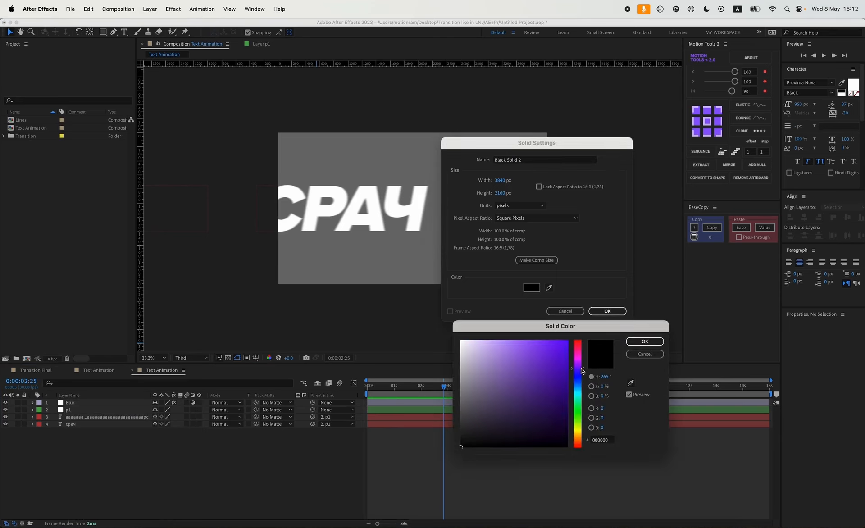
click(567, 341)
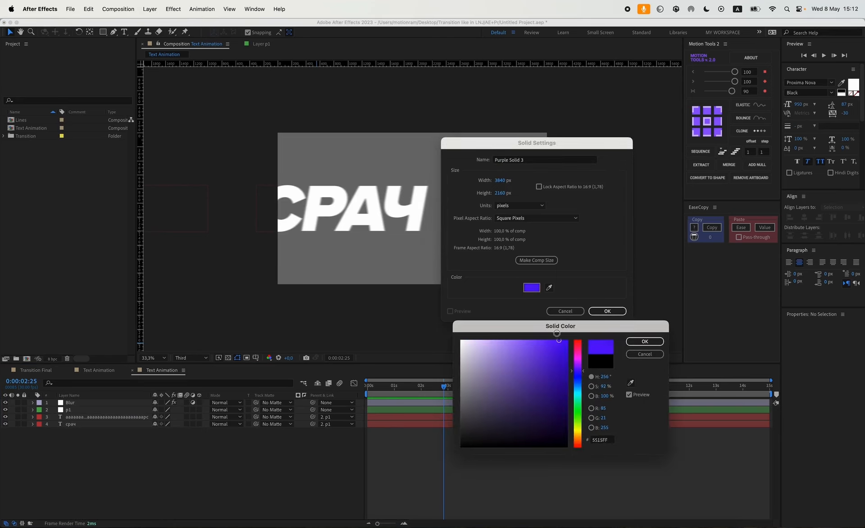
click(644, 341)
click(607, 311)
Step: Place the violet solid beneath all other layers of Text Animation and rename it BG
drag(81, 402, 90, 451)
key(Return)
text(BG)
key(Return)
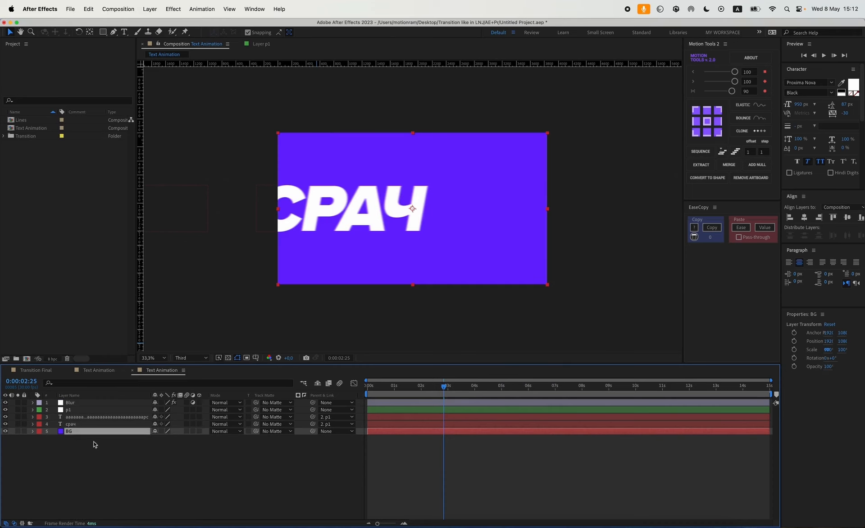
Step: Set the fill colour of both text layers to lime green, about A8FF1F
click(78, 423)
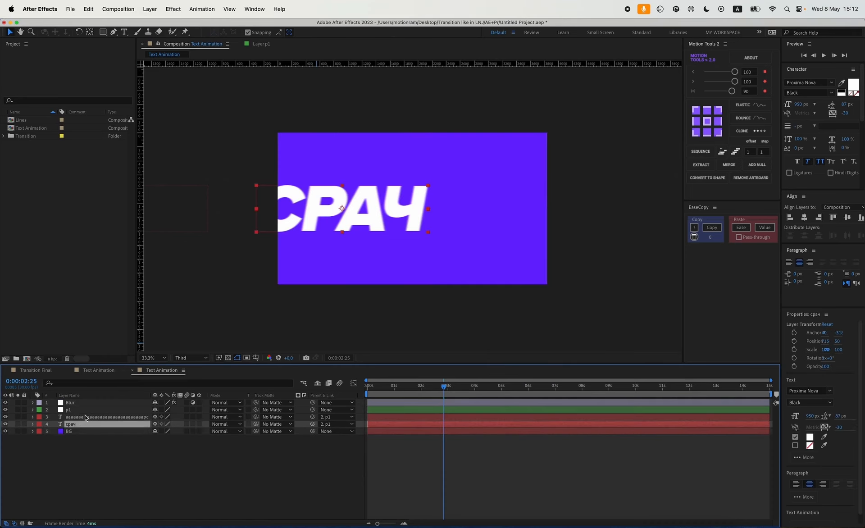
shift+click(87, 416)
click(855, 85)
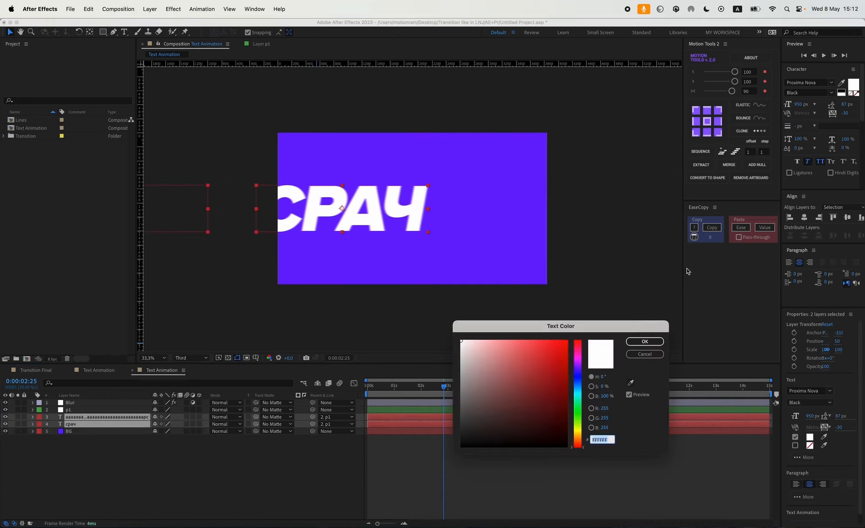
drag(579, 405, 577, 423)
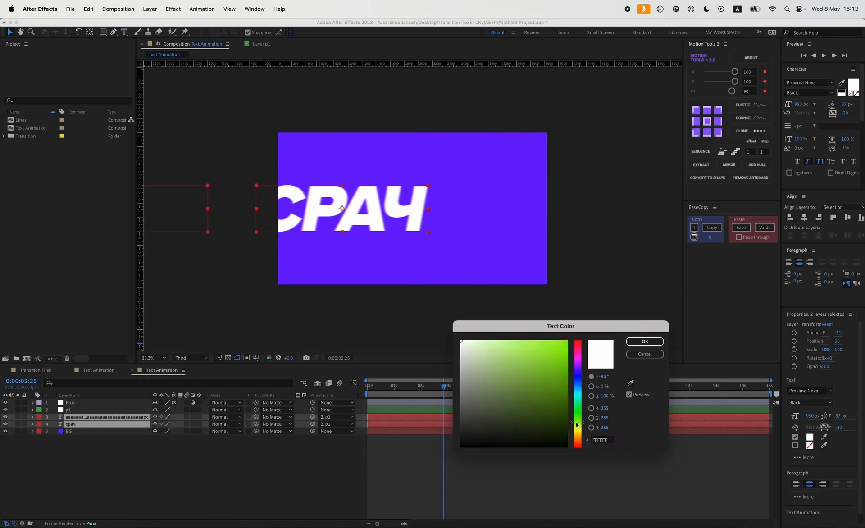
drag(554, 372, 555, 337)
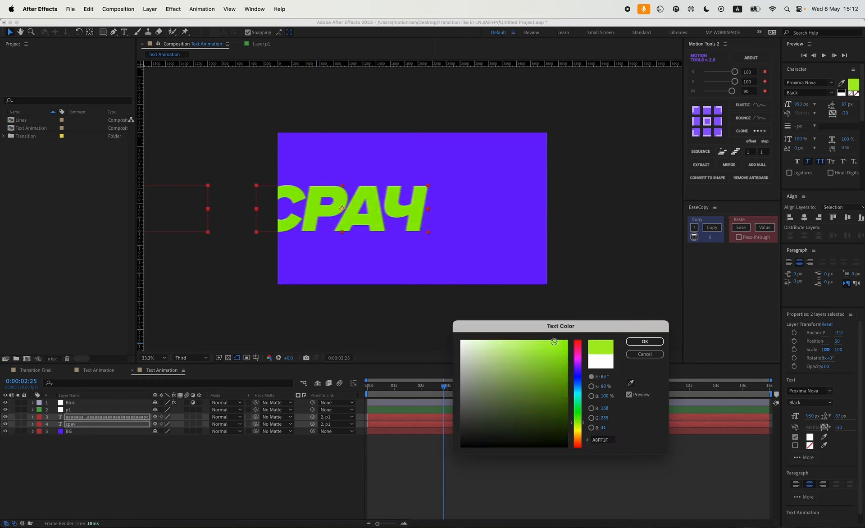
click(644, 342)
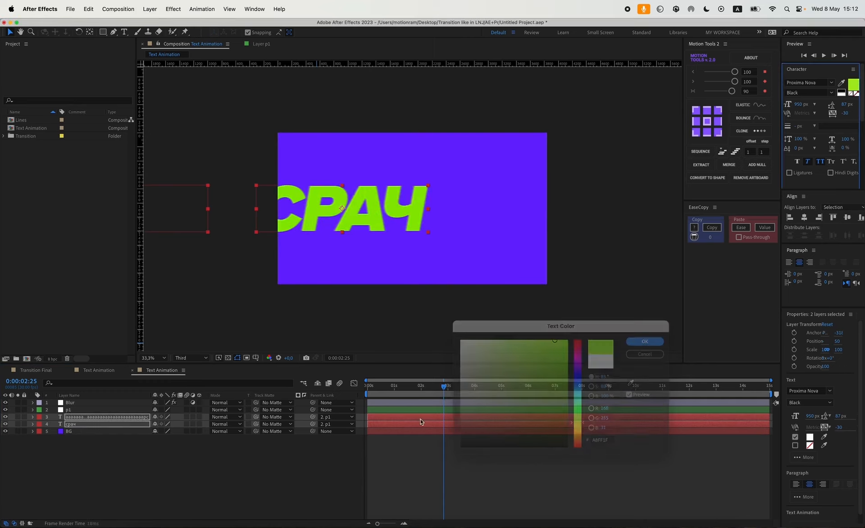
Step: Add the Lines composition as the uppermost layer of Text Animation and set its blending mode to Screen
click(24, 121)
drag(22, 123, 100, 402)
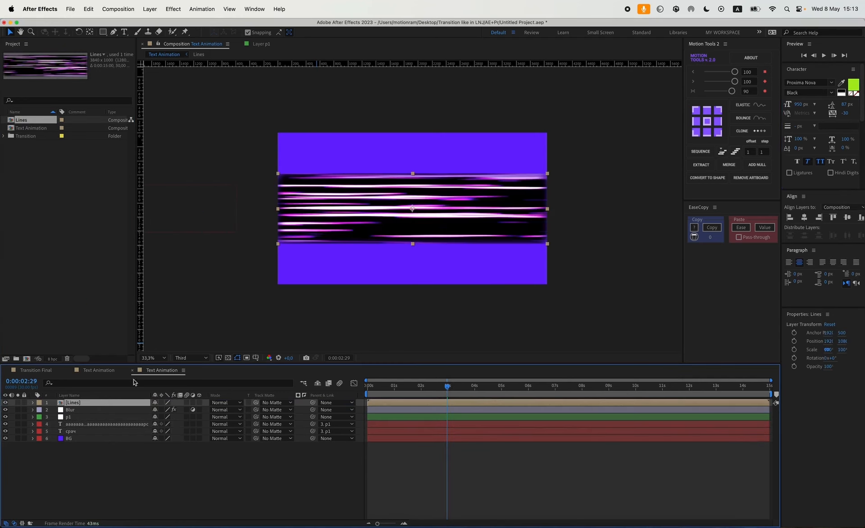
click(222, 403)
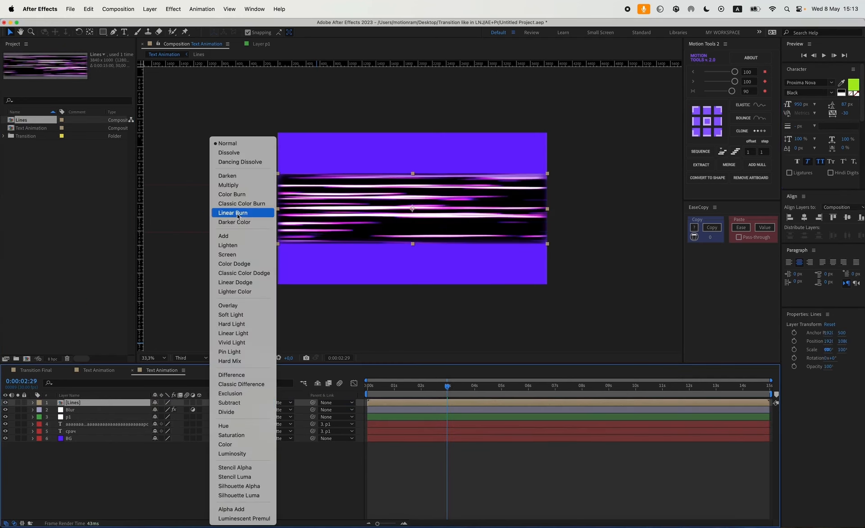
click(235, 255)
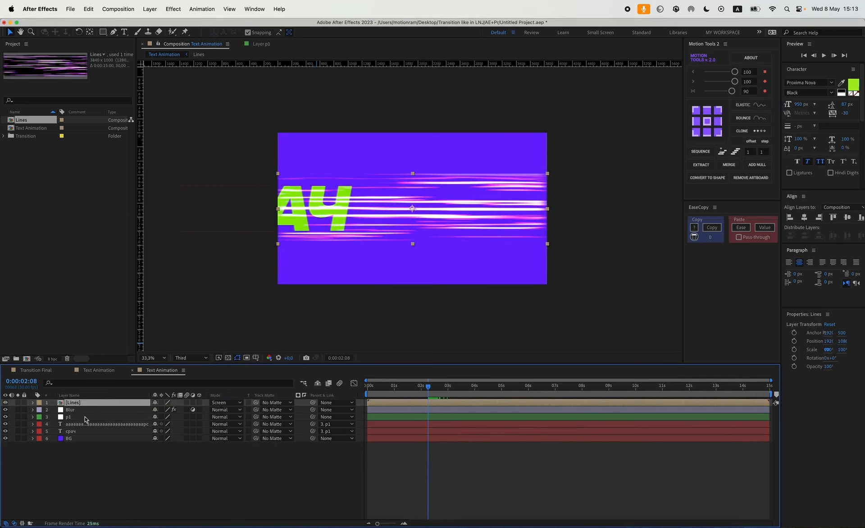
Step: Scale the Lines layer to 85% and shift it left until its right end overlaps the last letter
key(s)
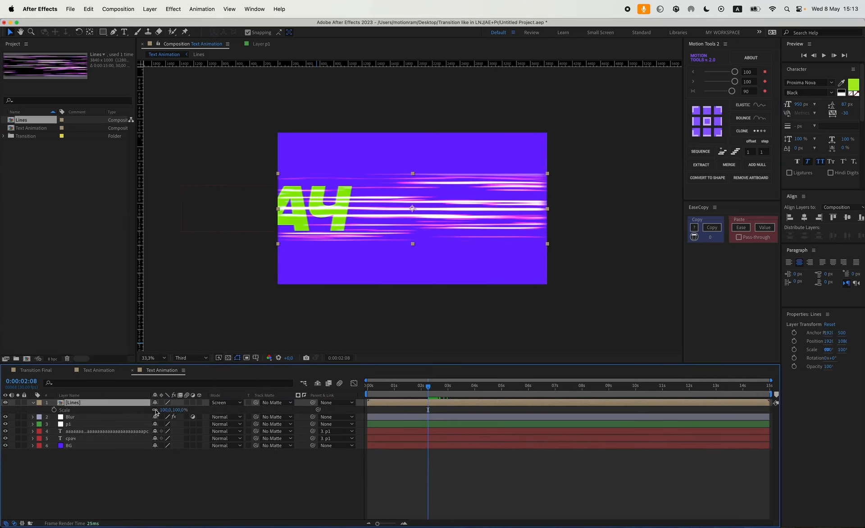
click(164, 409)
key(Return)
click(164, 410)
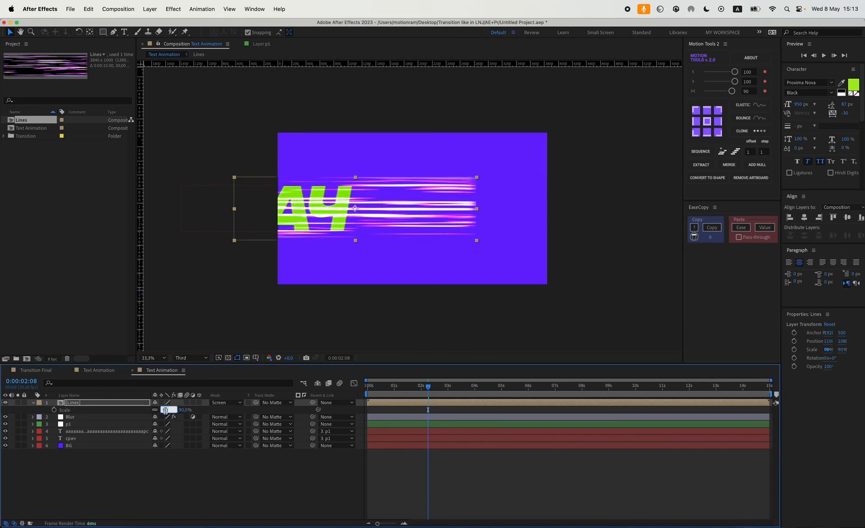
text(85)
key(Return)
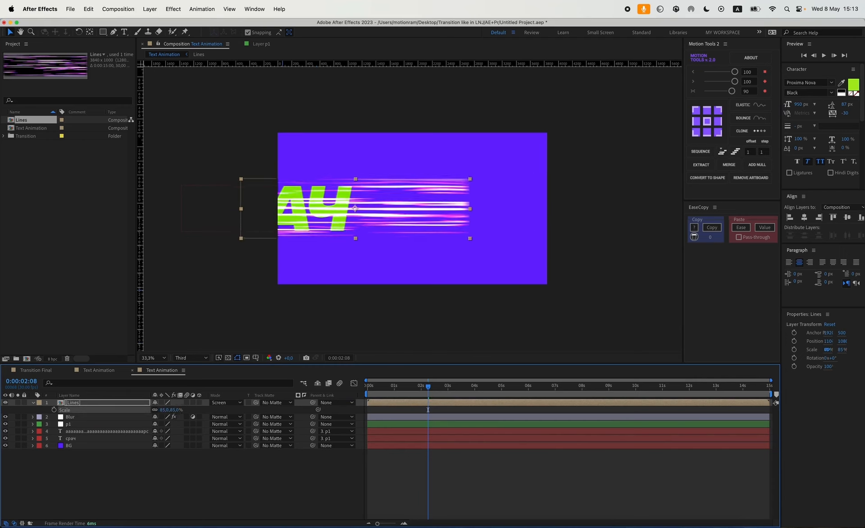
drag(355, 209, 230, 209)
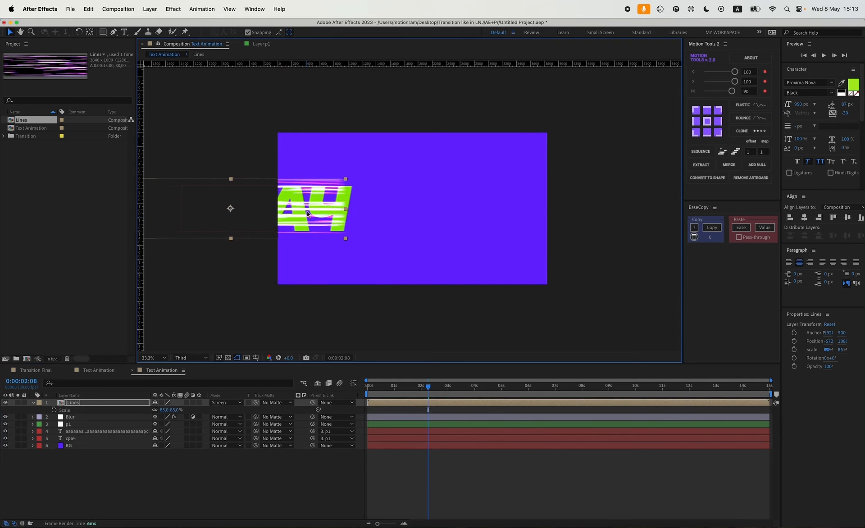
Step: Pull the left and right edges of BG's mask slightly inward inside the Lines composition
double_click(74, 403)
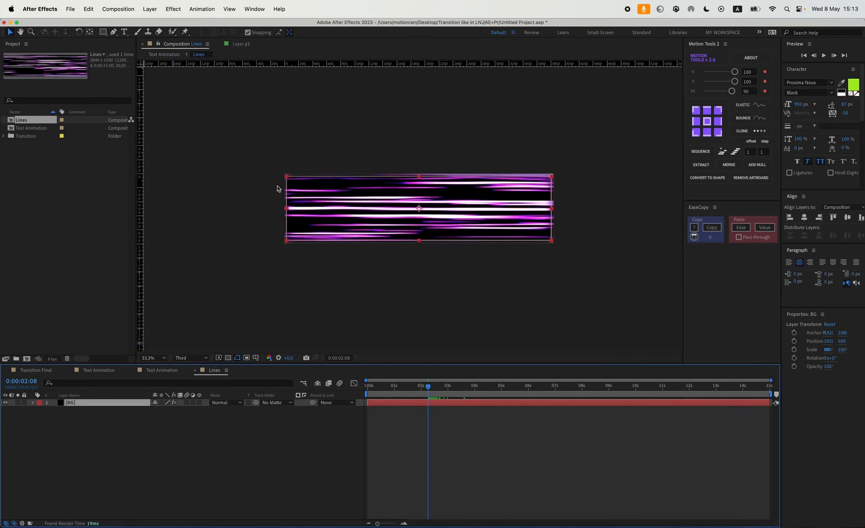
scroll(273, 189, up, 1)
drag(262, 189, 307, 187)
click(207, 141)
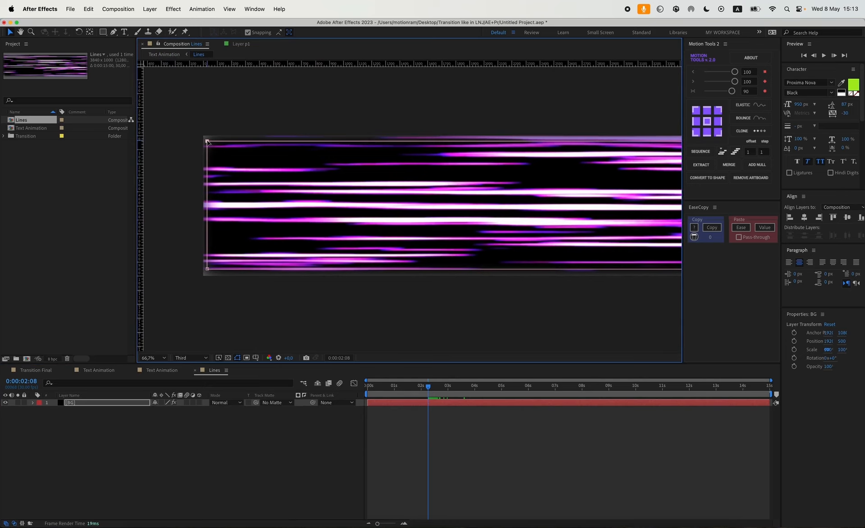
drag(208, 272, 218, 272)
drag(514, 248, 171, 253)
drag(406, 139, 380, 279)
Step: Apply CC RepeTile to the Lines layer in Text Animation and set its Tiling to Unfold
click(155, 370)
key(ctrl+space)
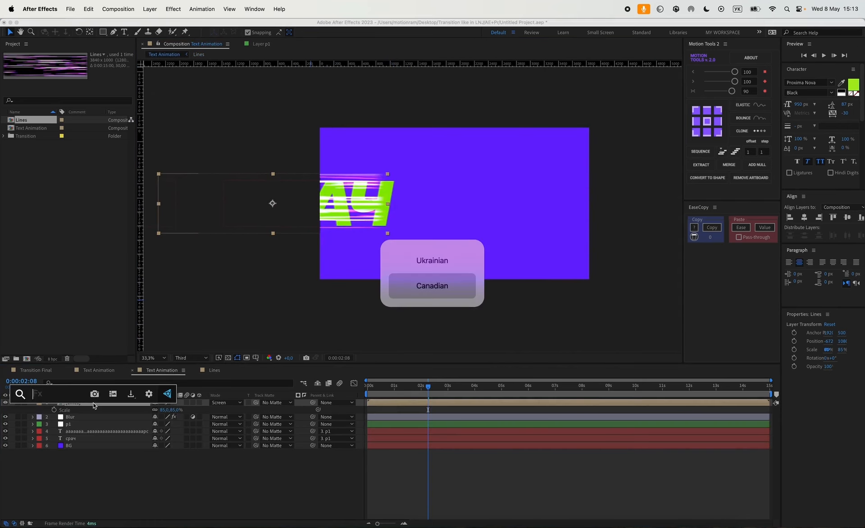
text(cc re)
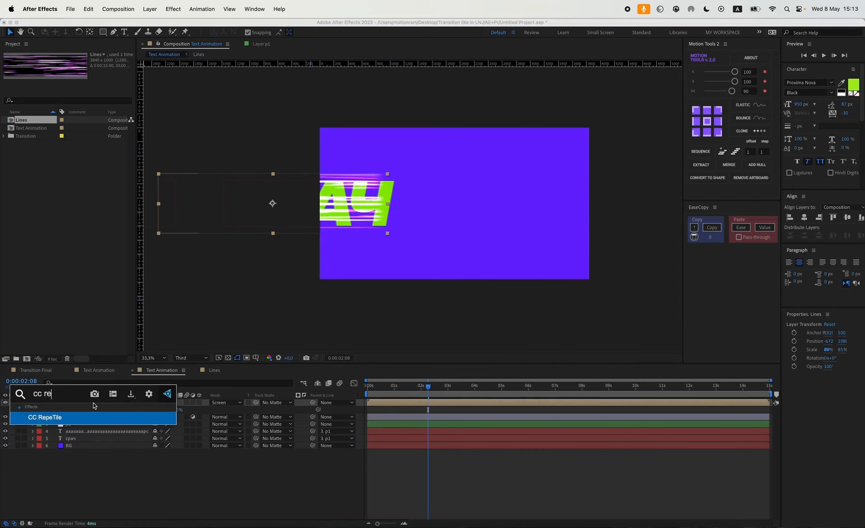
key(Return)
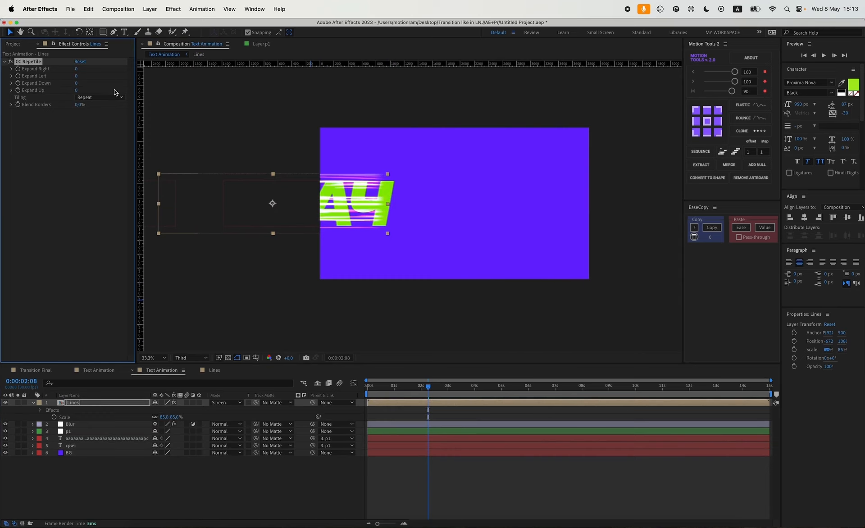
click(114, 96)
click(114, 134)
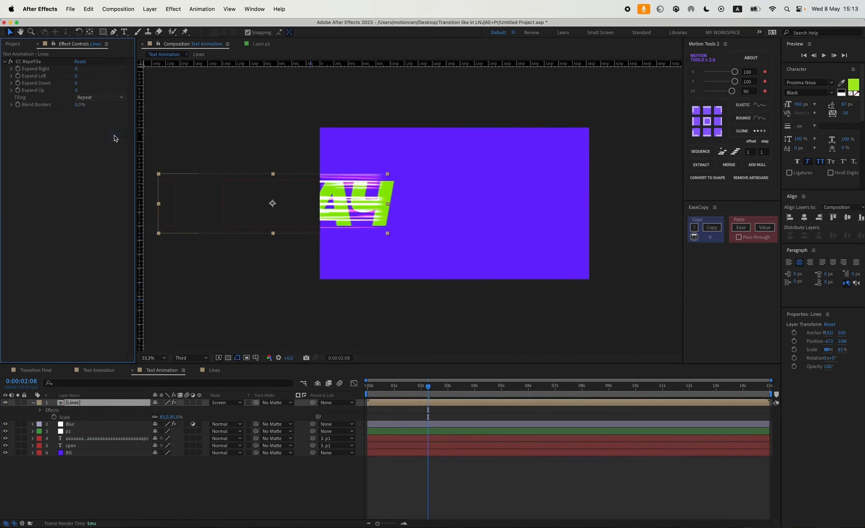
Step: Set Expand Left of CC RepeTile to 20000 on the Lines layer
click(76, 75)
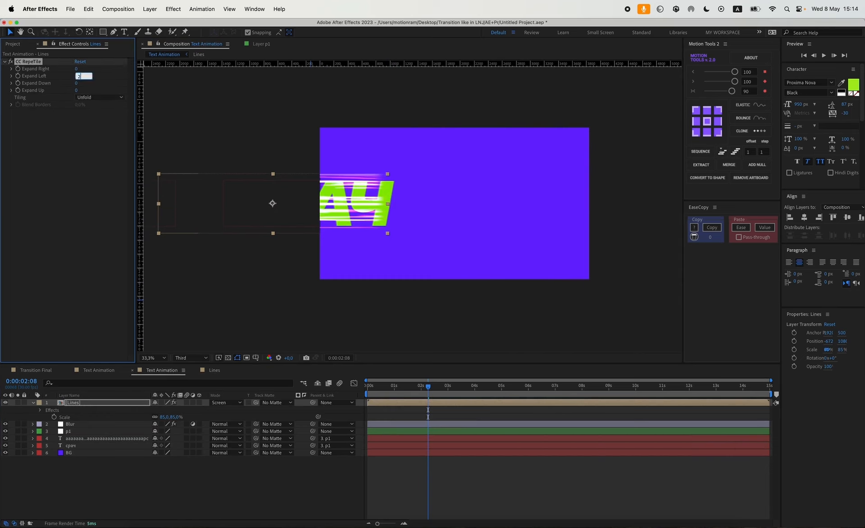
key(Return)
drag(355, 246, 597, 248)
drag(434, 202, 228, 209)
Step: Parent the Lines layer to p1 and play back the animation from 0:00:00:27
drag(428, 386, 459, 390)
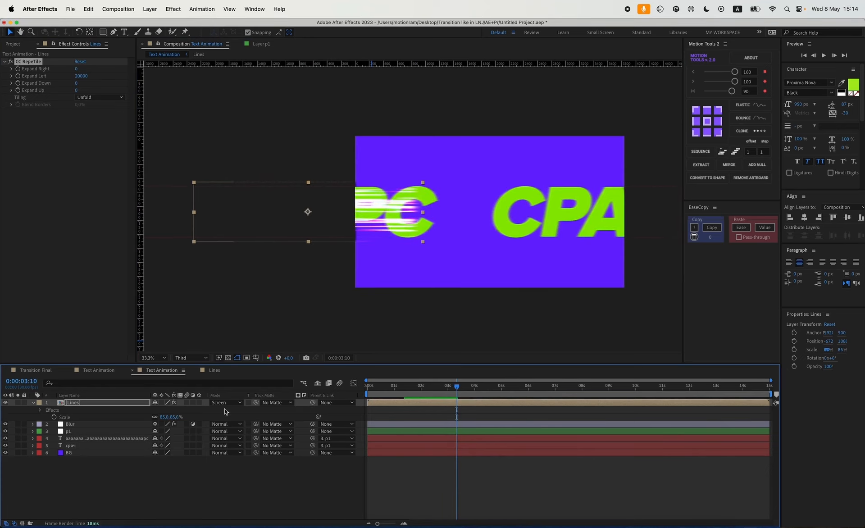
drag(311, 399, 75, 431)
scroll(414, 285, right, 3)
drag(460, 389, 392, 389)
key(space)
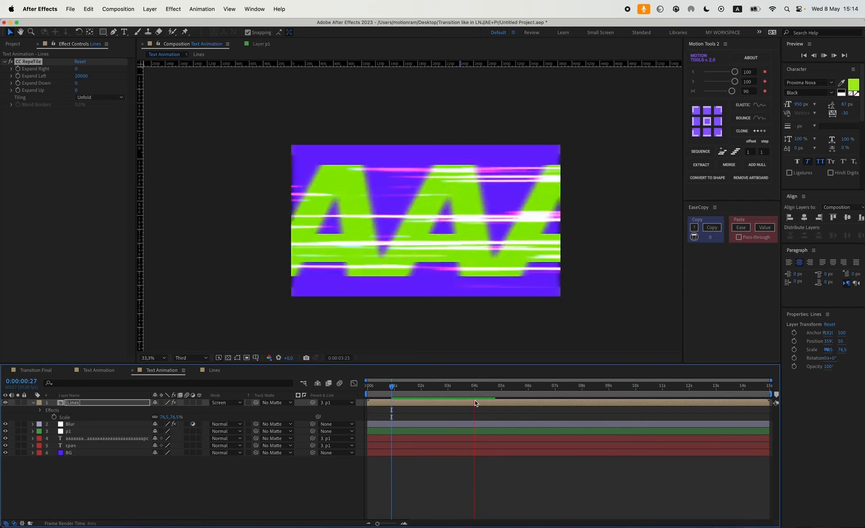
key(space)
Step: Keyframe the Opacity of the Lines layer at 0:00:03:11 and at 0:00:03:17, both at 100%
mouse_move(474, 388)
mouse_down()
mouse_move(447, 388)
mouse_move(458, 388)
mouse_up()
key(shift+t)
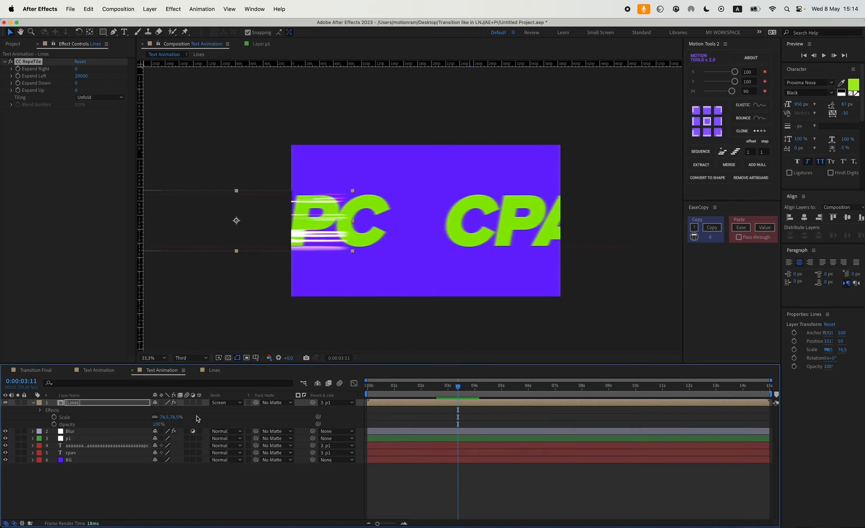
click(54, 424)
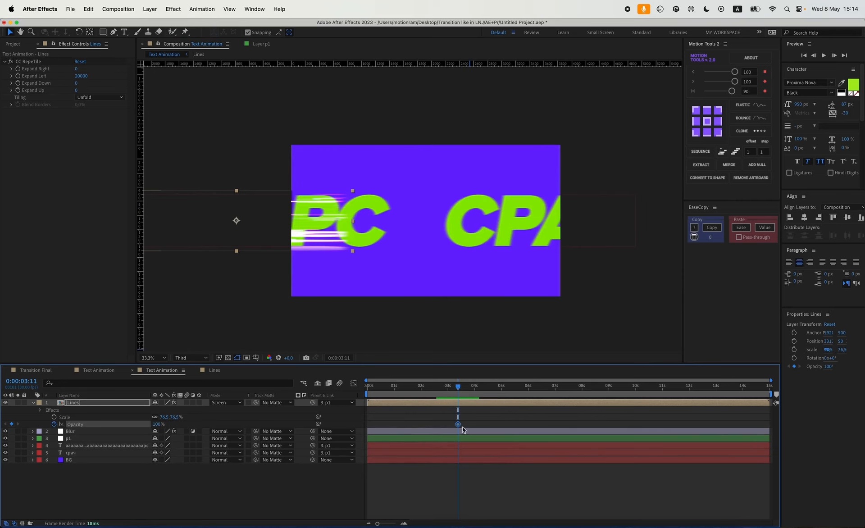
key(semicolon)
drag(408, 395, 472, 393)
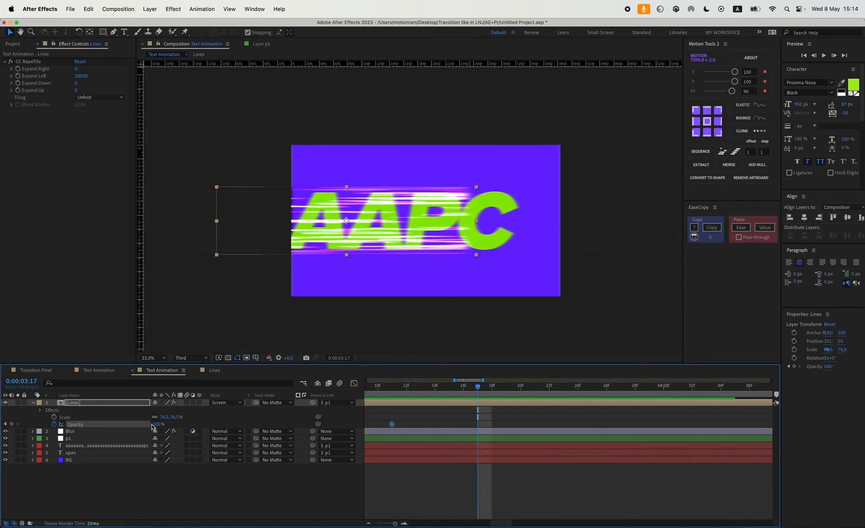
click(12, 424)
Step: Ease both Opacity keyframes of Lines and set the one at 0:00:03:11 to 0%
click(5, 424)
drag(524, 415, 371, 431)
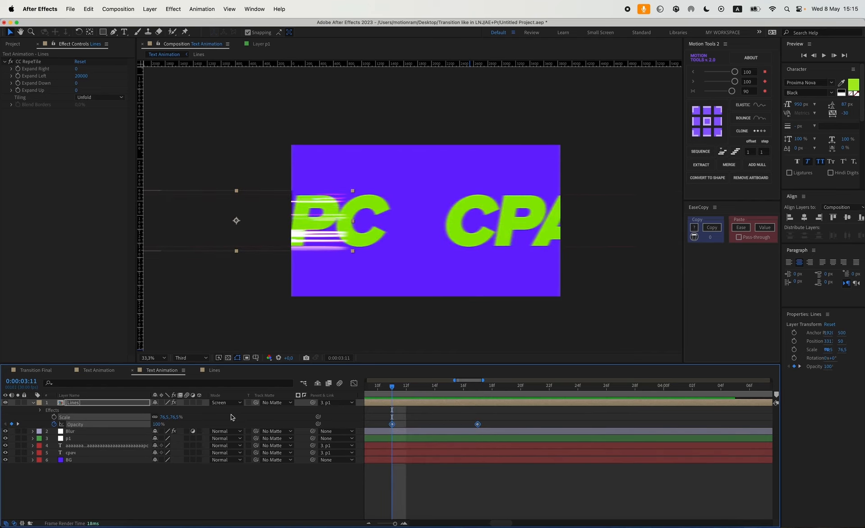
click(158, 424)
text(0)
key(Return)
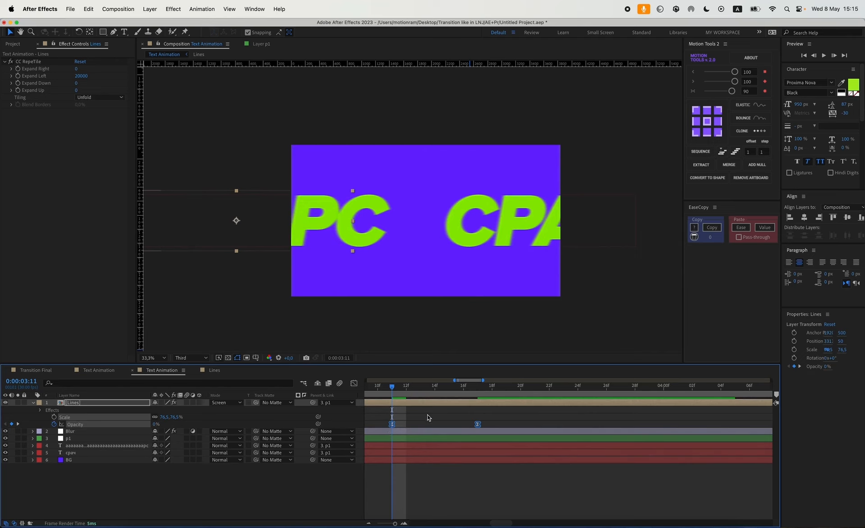
Step: Preview the Lines fade-in from 0:00:03:08 and place the Lines layer directly beneath Blur
key(minus)
mouse_move(417, 392)
mouse_down()
mouse_move(455, 392)
mouse_move(388, 391)
mouse_up()
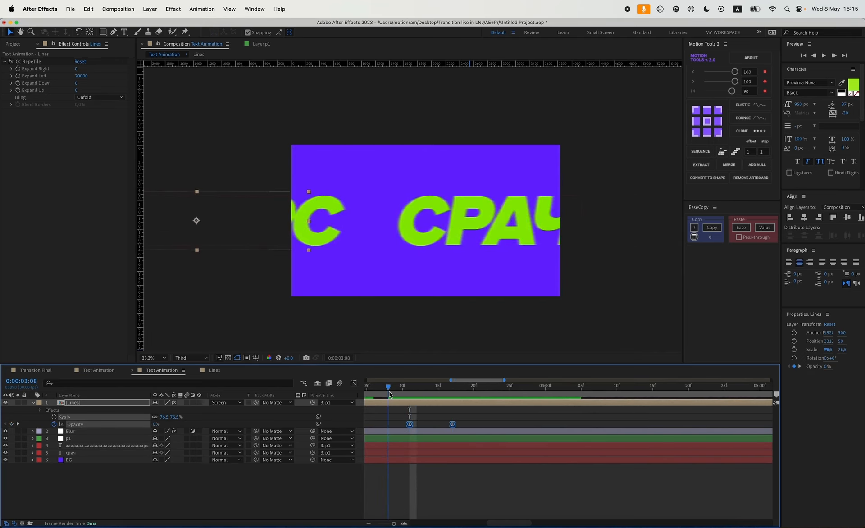
key(space)
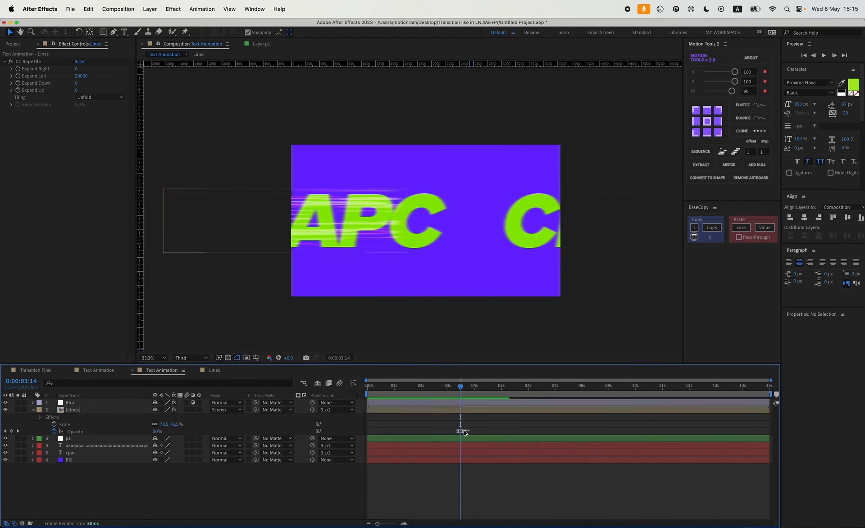
Step: Shift both Opacity keyframes of Lines forward in time so the first sits at 0:00:03:22
click(464, 431)
drag(464, 431, 470, 431)
click(464, 391)
drag(463, 391, 467, 391)
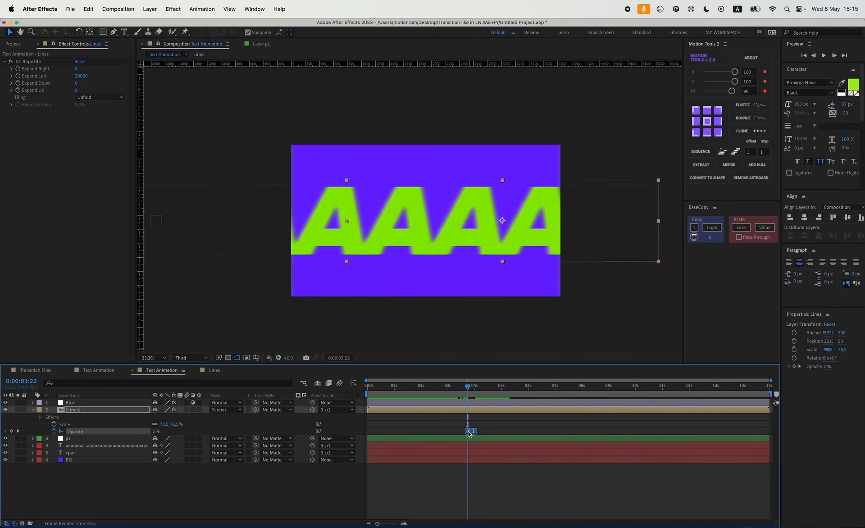
Step: Shift both Opacity keyframes of Lines slightly earlier in time and preview the fade-in
drag(469, 432, 466, 432)
click(457, 389)
drag(456, 389, 453, 389)
key(space)
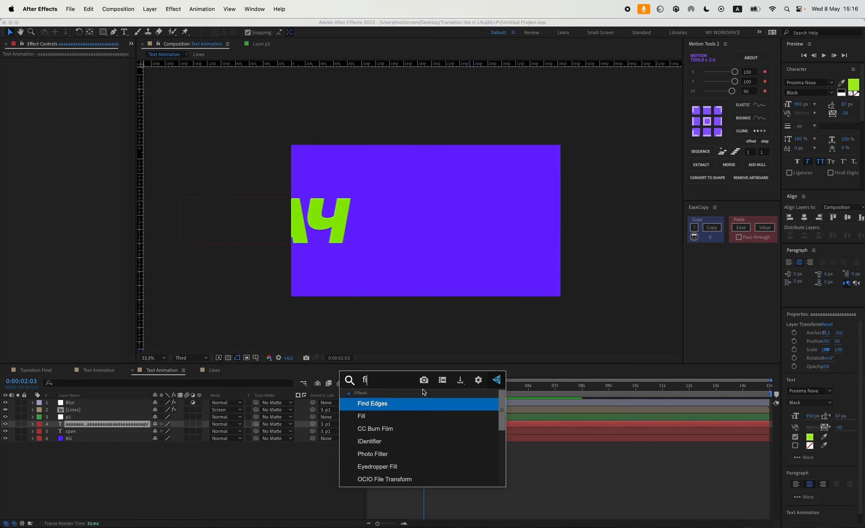
Step: Apply a Fill effect to the long repeated-A text layer and sample the lime text colour for it
text(l)
key(Return)
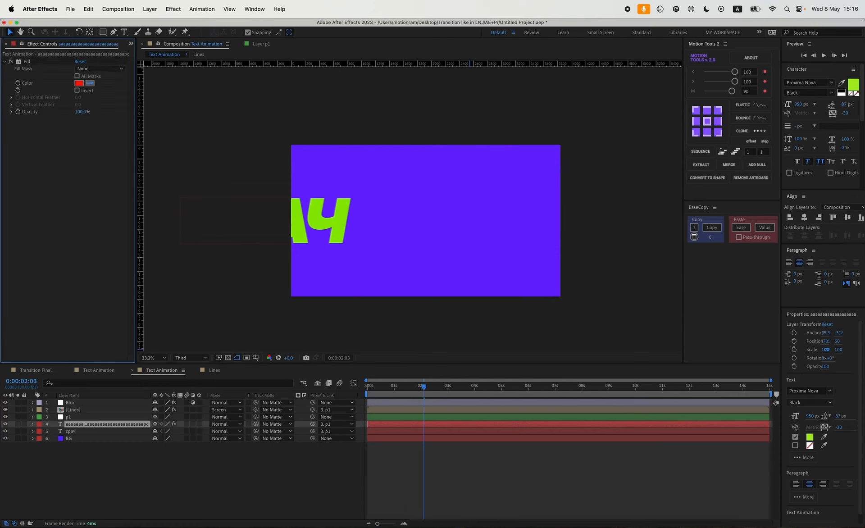
click(301, 225)
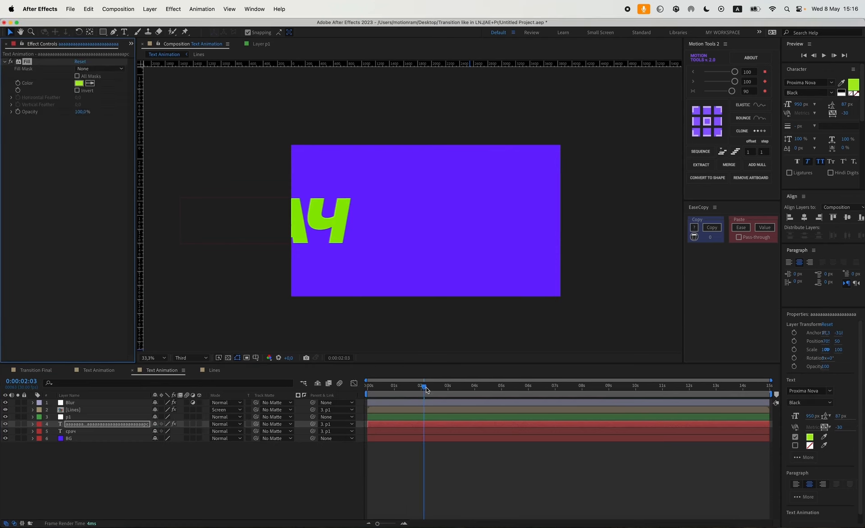
Step: Keyframe the Fill Color of the repeated-A text layer at 0:00:03:17 and at 0:00:03:27
key(space)
click(18, 84)
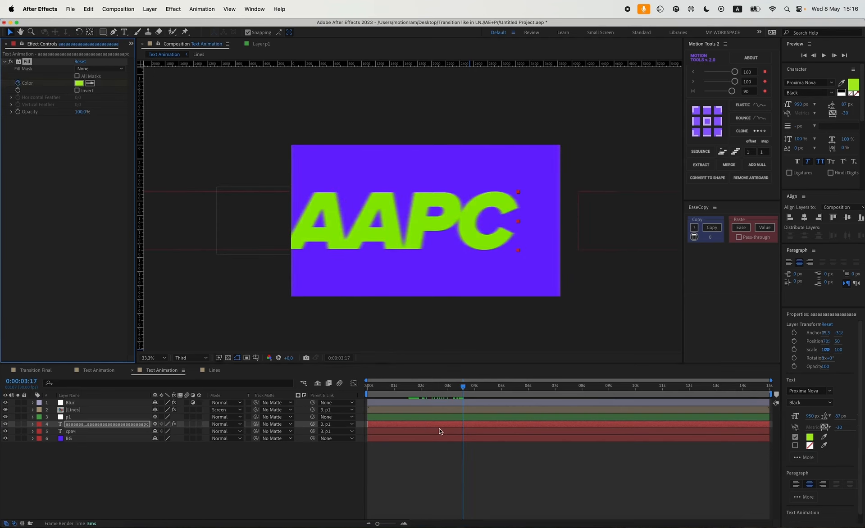
key(u)
key(shift+Page_Down)
click(12, 437)
Step: Set the Fill Color keyframe at 0:00:03:27 to the darker green 37CF0F
click(157, 438)
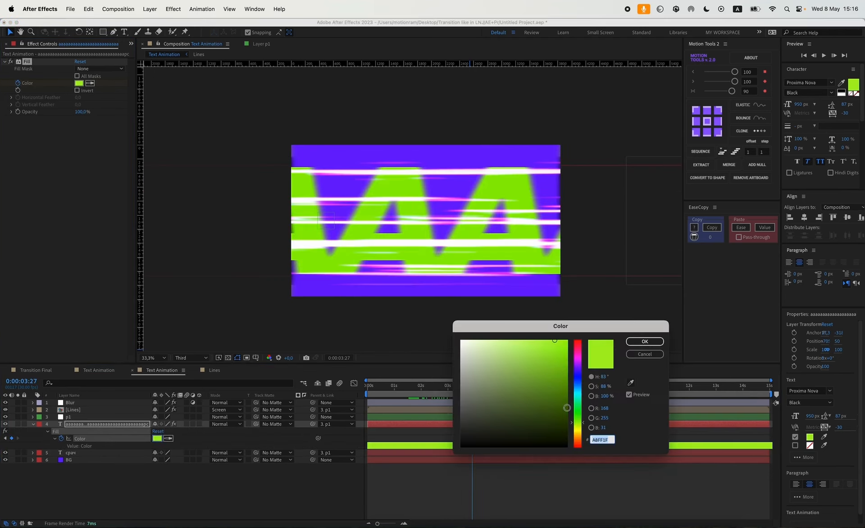
drag(576, 423, 580, 417)
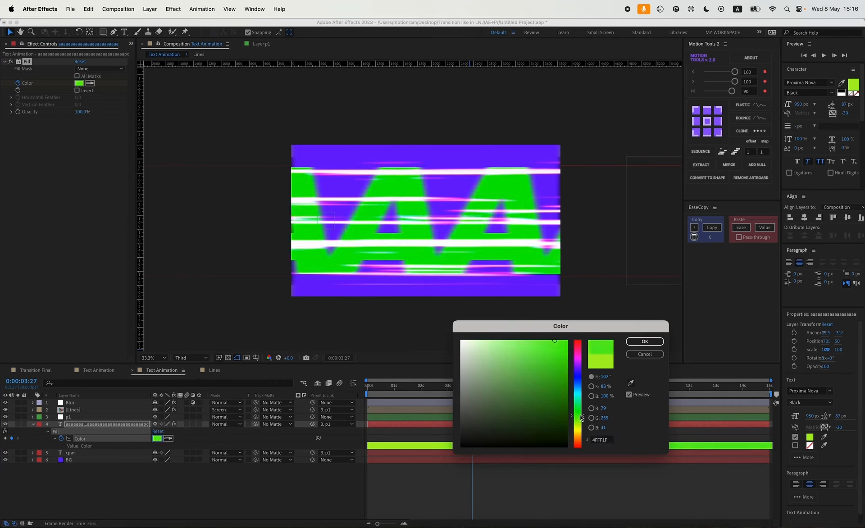
drag(556, 349, 559, 357)
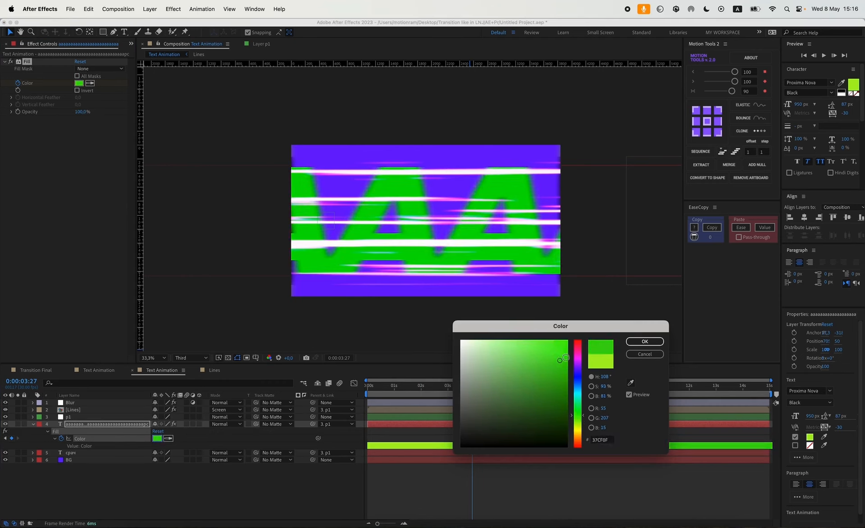
click(645, 341)
Step: Add the expression loopOut("pingpong") to the Fill Color of the repeated-A text layer
alt+click(61, 438)
text(loo)
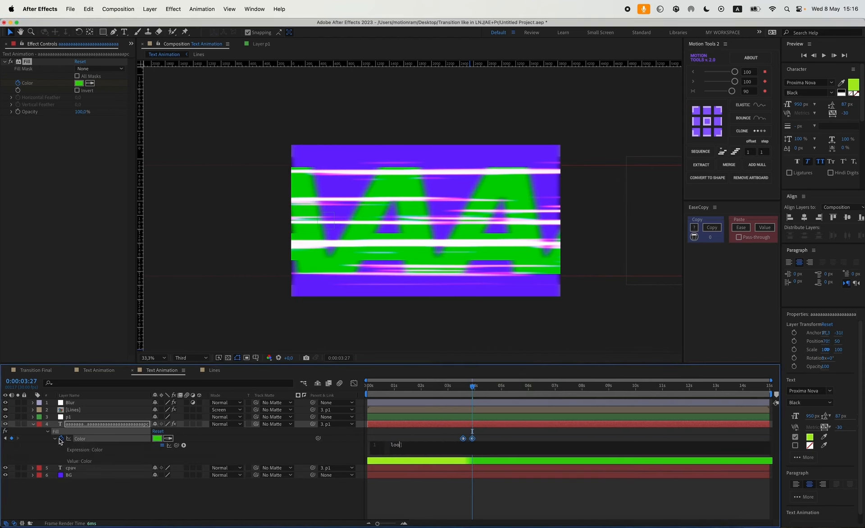
text(p)
key(Down)
key(Down)
key(Return)
text(")
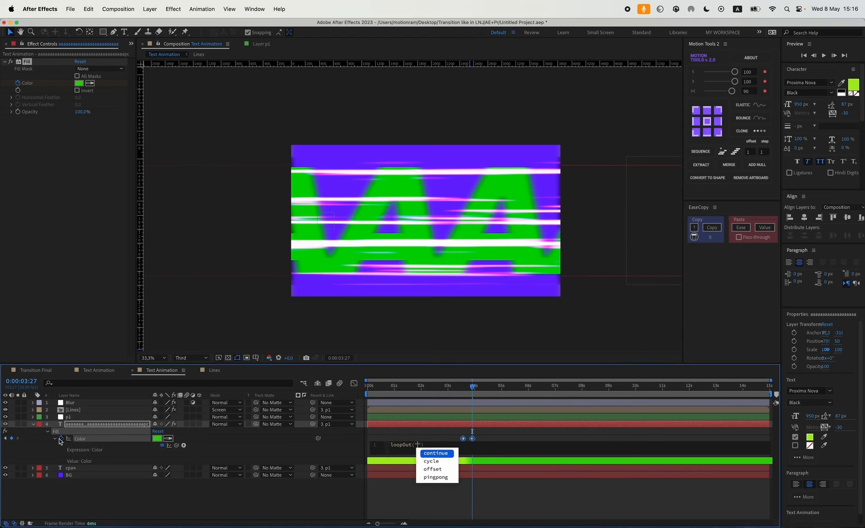
key(Down)
key(Down)
key(Down)
key(Return)
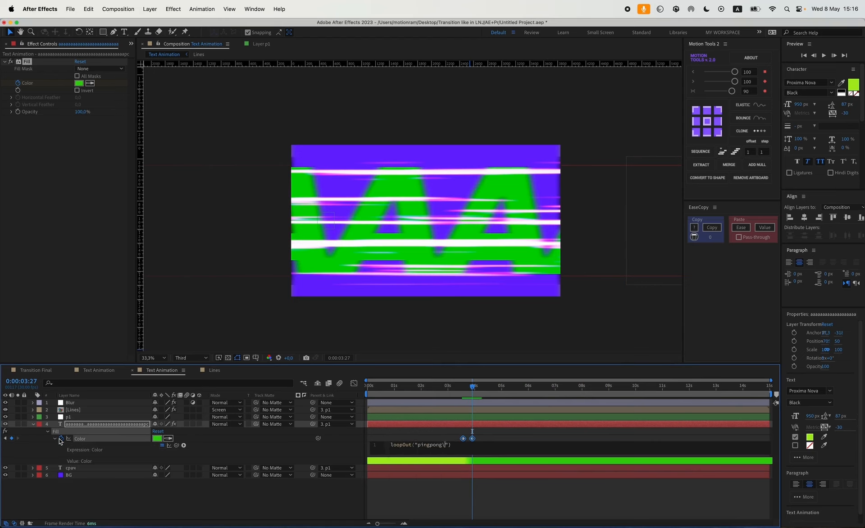
click(420, 514)
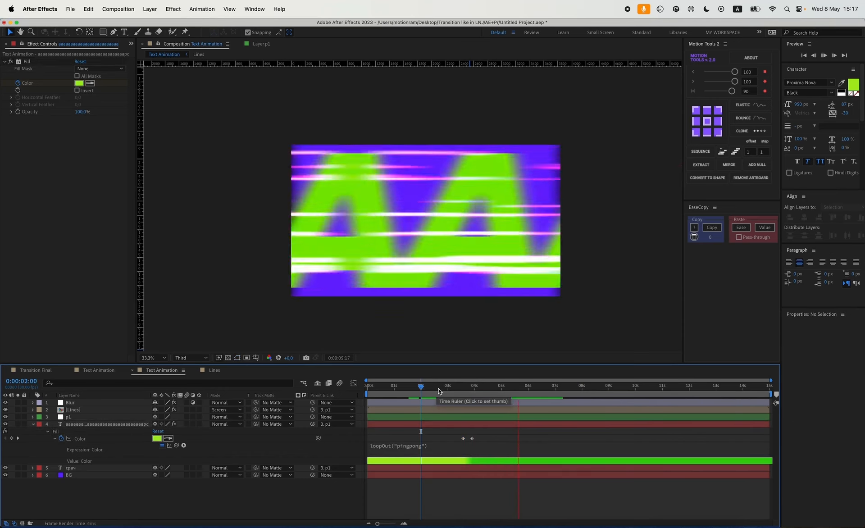
Step: Create a composition named Transition LNJ with a height of 2160 px and place the Text Animation composition in it
click(26, 359)
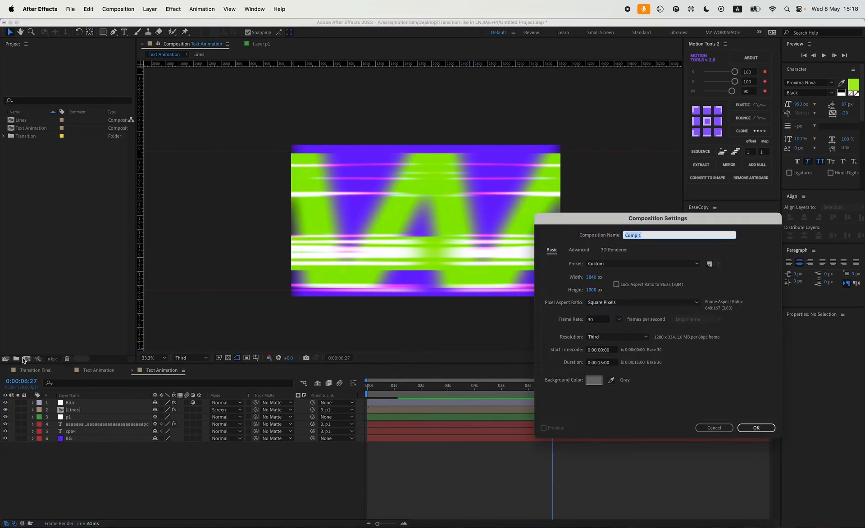
text(Transition LNJ)
key(Tab)
key(Tab)
text(2160)
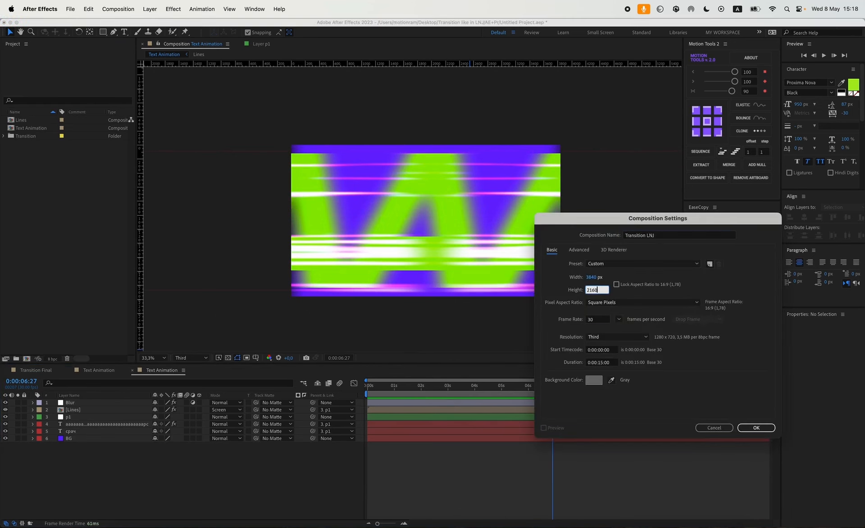
key(Return)
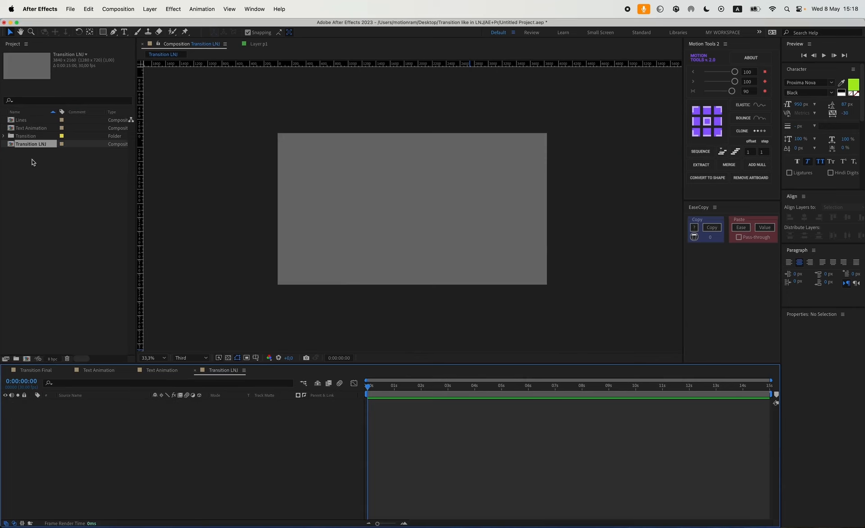
click(28, 128)
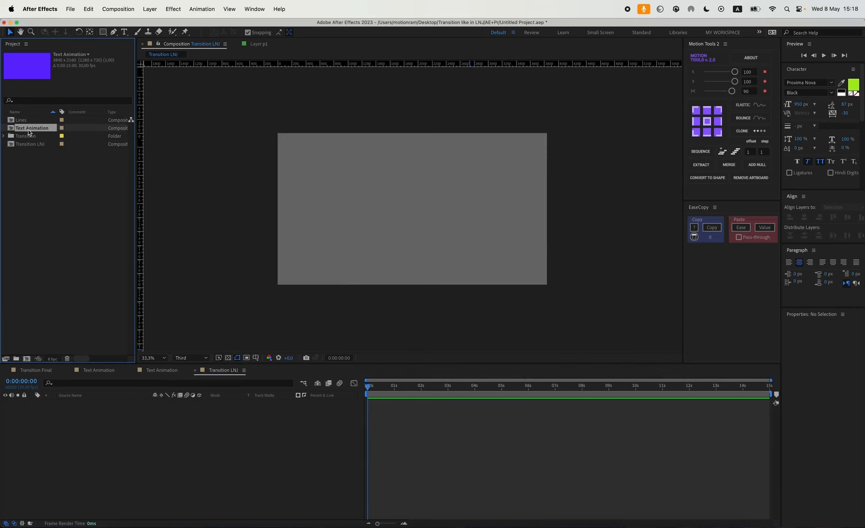
drag(28, 129, 138, 412)
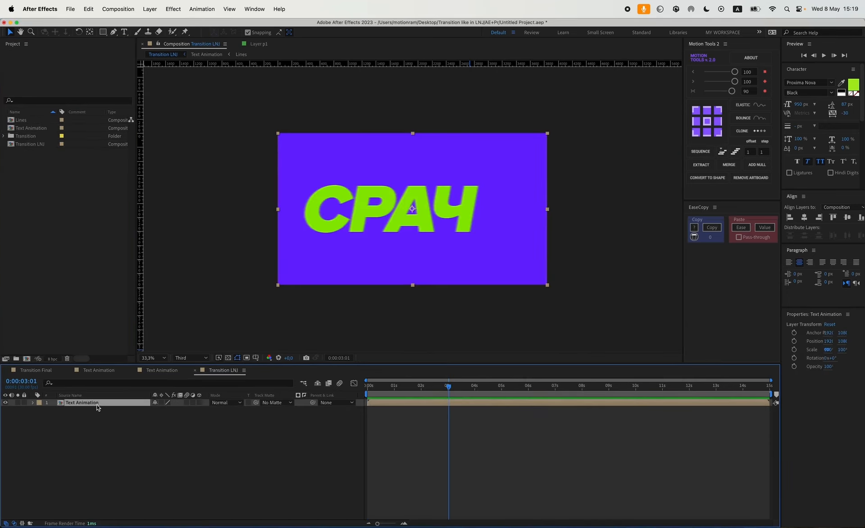
Step: Keyframe the Rotation of Text Animation at 0° at 0:00:02:19, aligned with the first Scale keyframe of p1
key(r)
click(438, 386)
drag(437, 386, 435, 386)
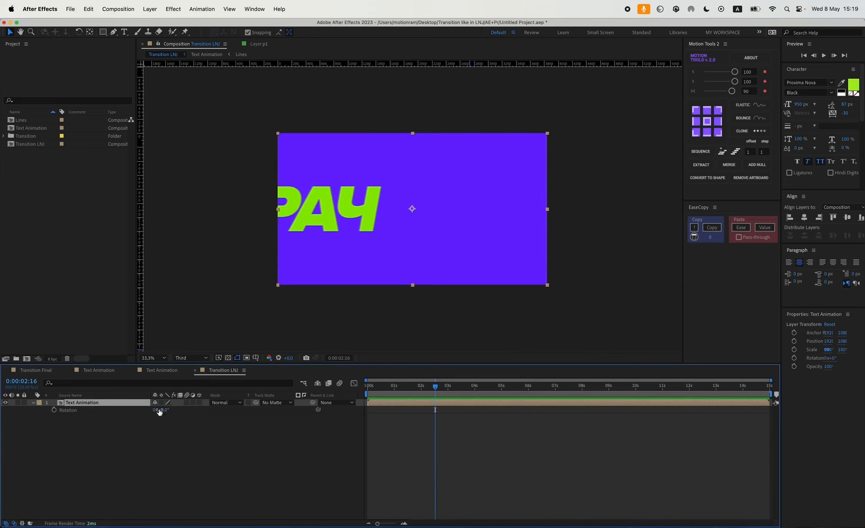
double_click(76, 402)
click(83, 416)
key(s)
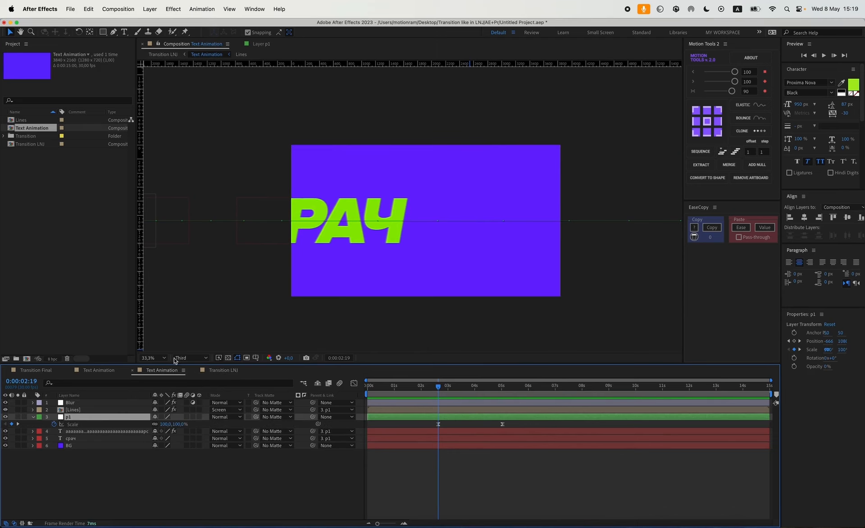
click(240, 370)
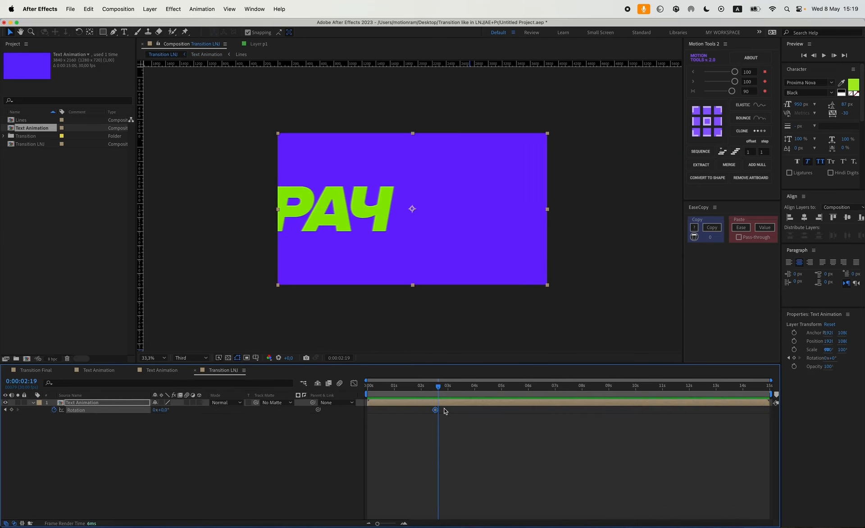
drag(435, 410, 438, 410)
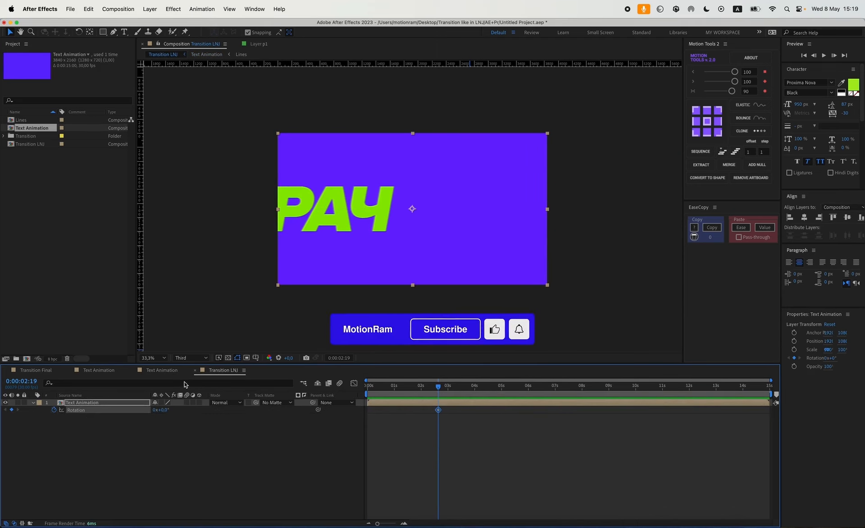
Step: Set the Rotation of Text Animation to 6° at 0:00:05:01, matching the second Scale keyframe of p1
click(170, 372)
click(502, 388)
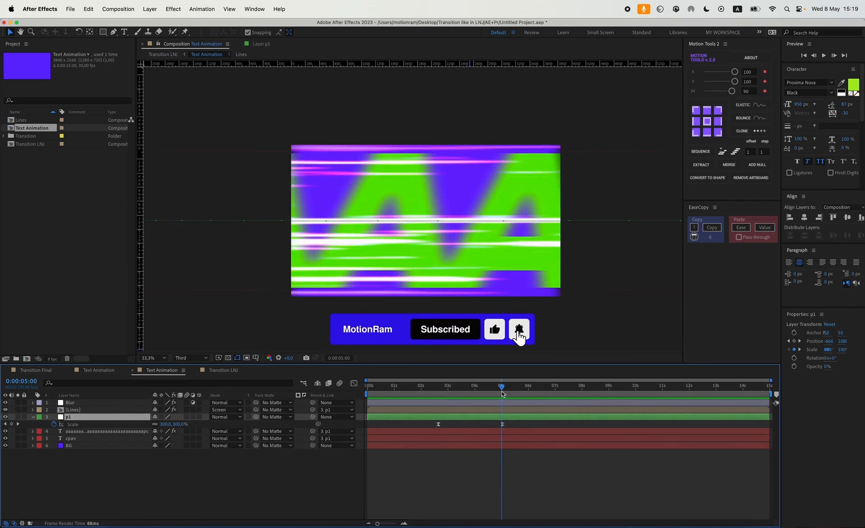
click(223, 370)
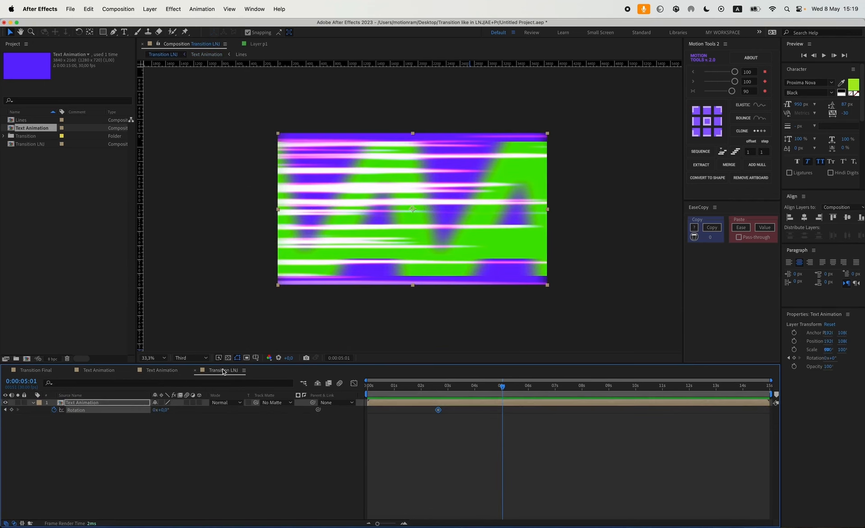
click(165, 409)
text(6)
key(Return)
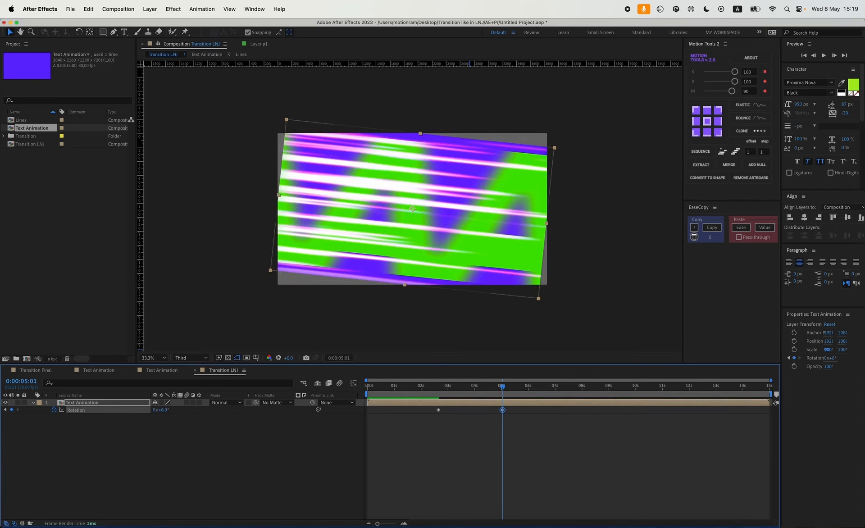
Step: Ease both Rotation keyframes of Text Animation and preview the tilt from 0:00:01:02
drag(522, 426, 433, 406)
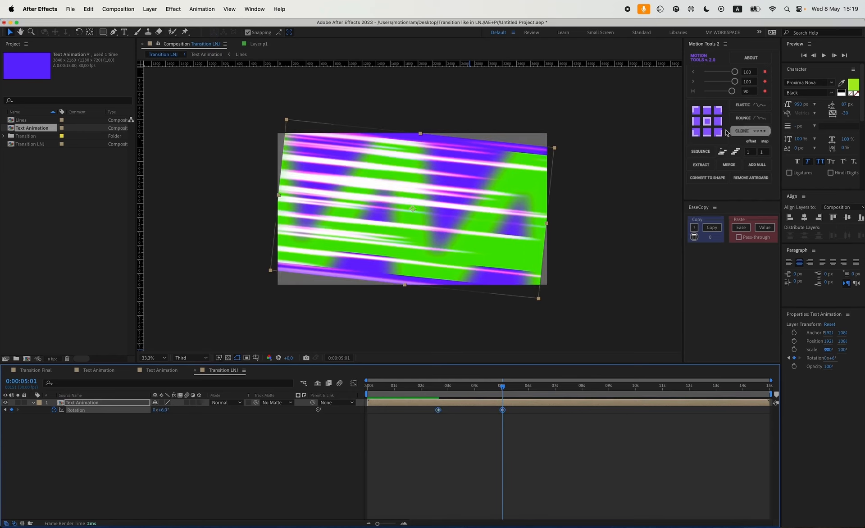
click(731, 91)
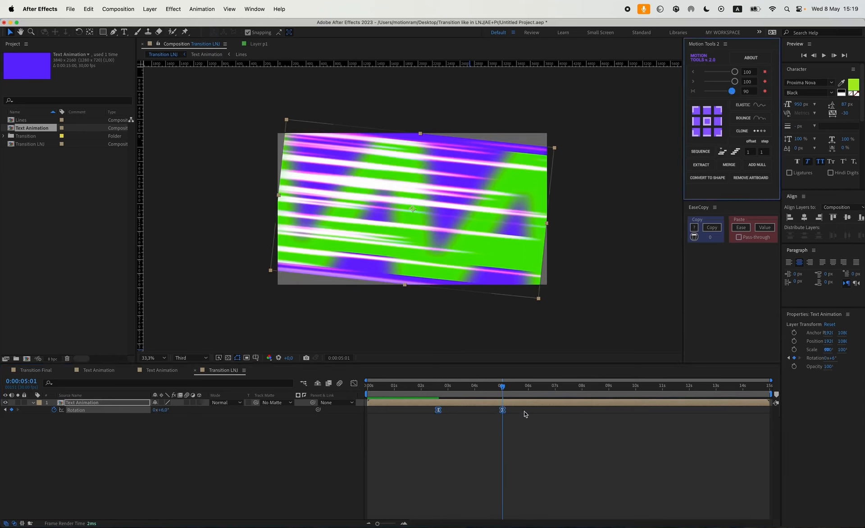
click(481, 427)
drag(449, 388, 396, 388)
key(space)
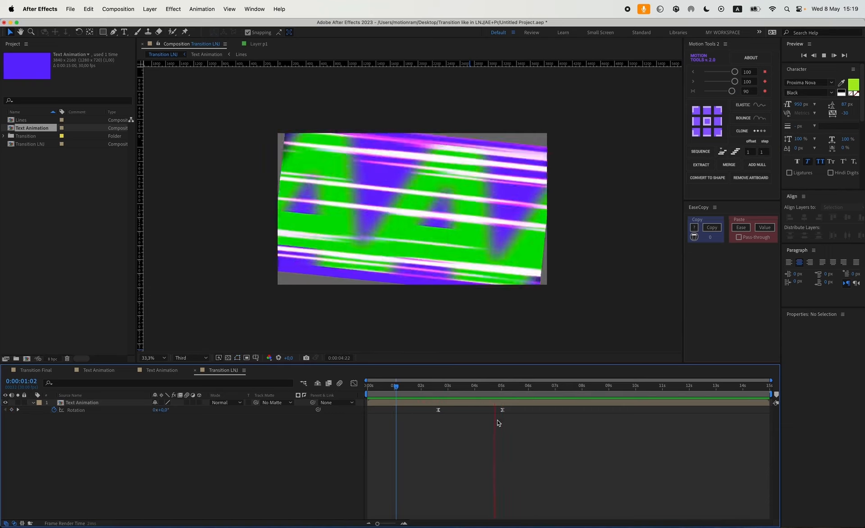
Step: Create an empty shape layer above Text Animation and name it Circle
right_click(145, 411)
mouse_move(175, 416)
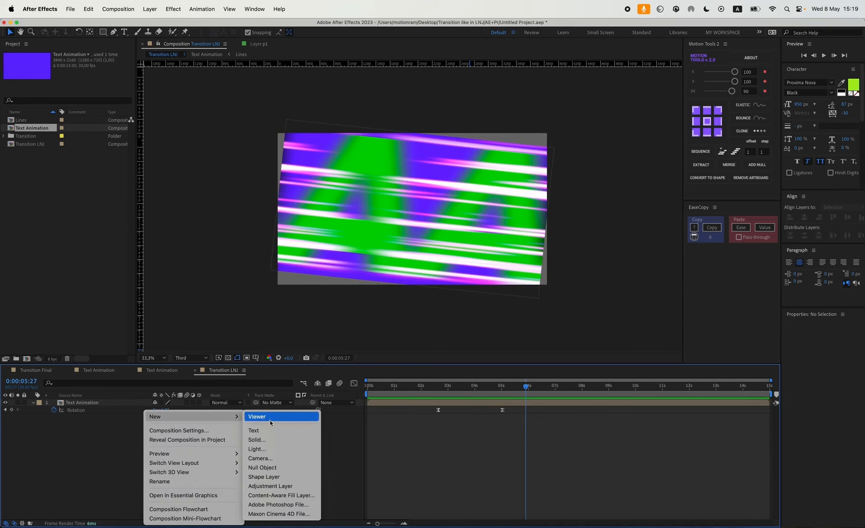
click(264, 477)
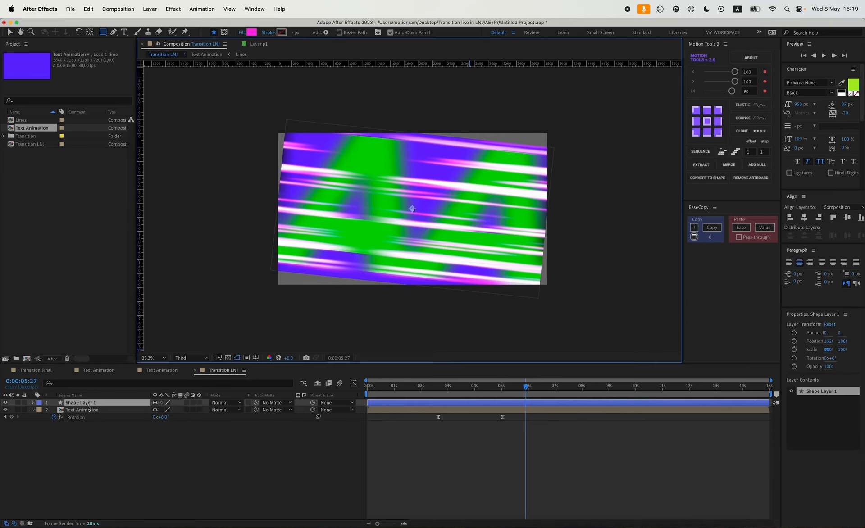
click(88, 404)
key(Return)
text(Circl)
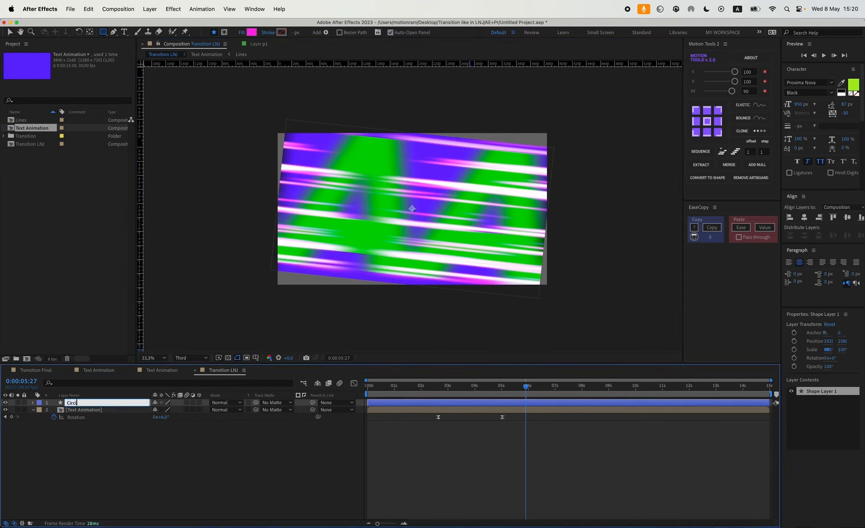
key(Return)
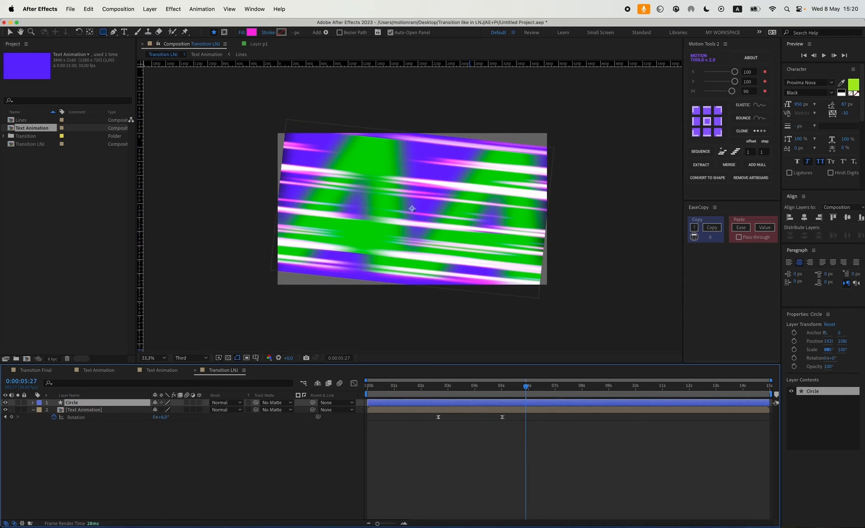
Step: Add an ellipse path to the Circle layer and set its size to 2,5
click(33, 402)
click(203, 409)
click(215, 363)
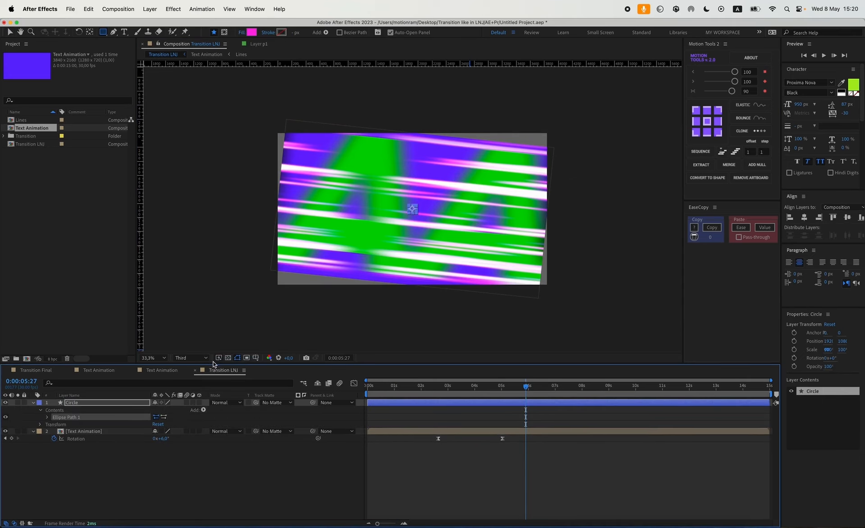
click(48, 418)
click(166, 424)
text(2,5)
key(Return)
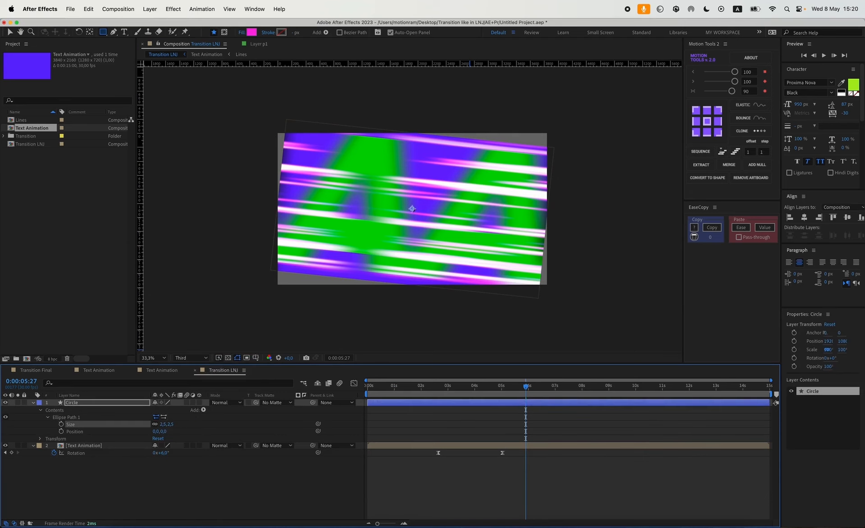
Step: Add a Fill to the contents of the Circle layer
key(period)
click(390, 468)
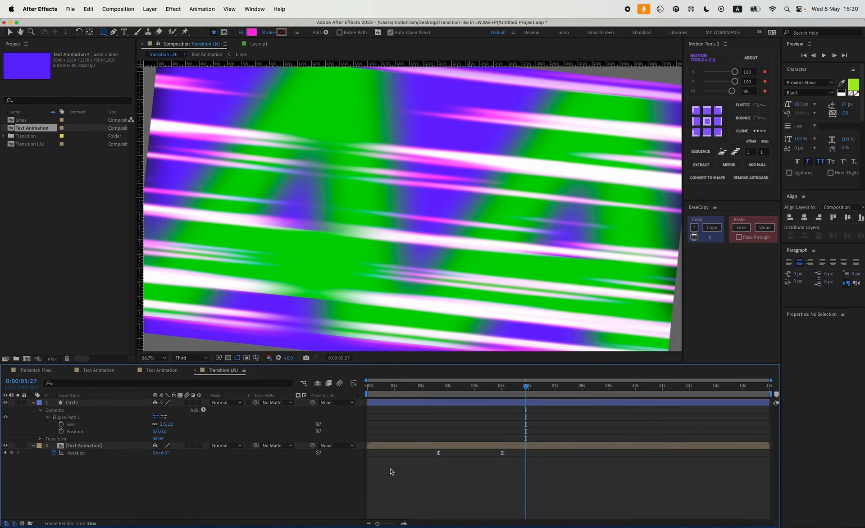
click(99, 402)
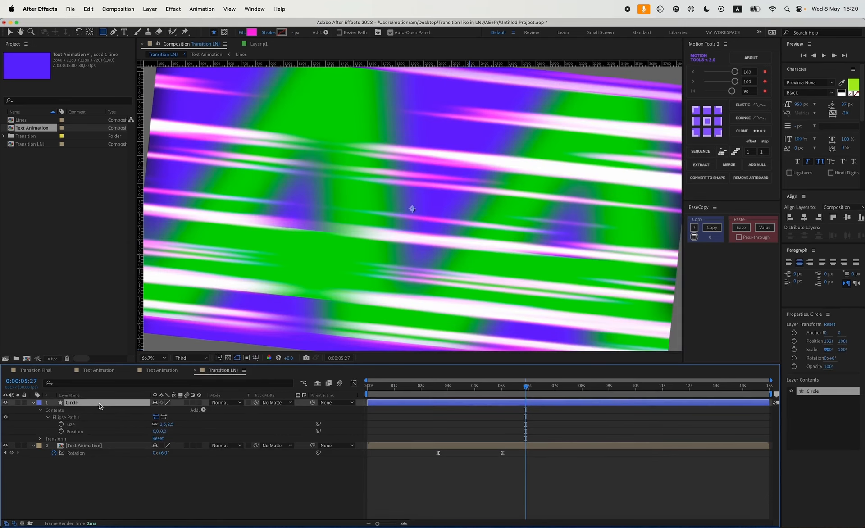
click(204, 409)
click(216, 391)
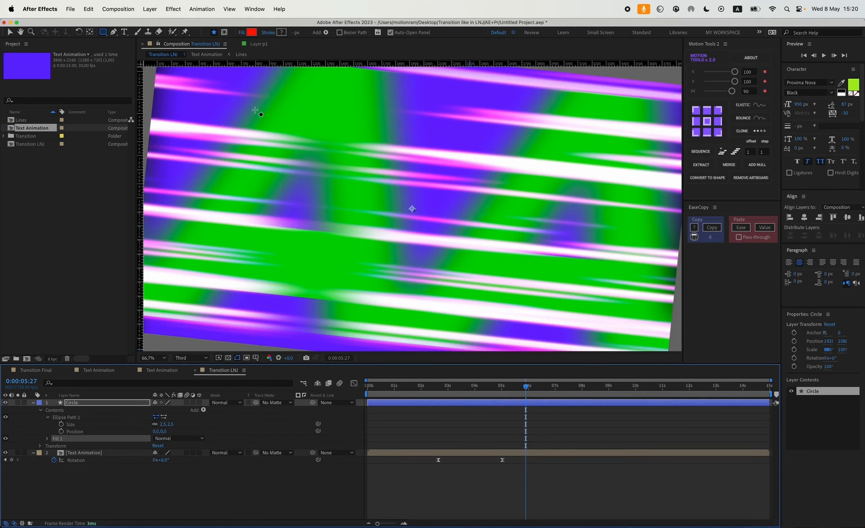
Step: Set the Circle layer's fill colour to white, FFFFFF
click(250, 34)
click(461, 341)
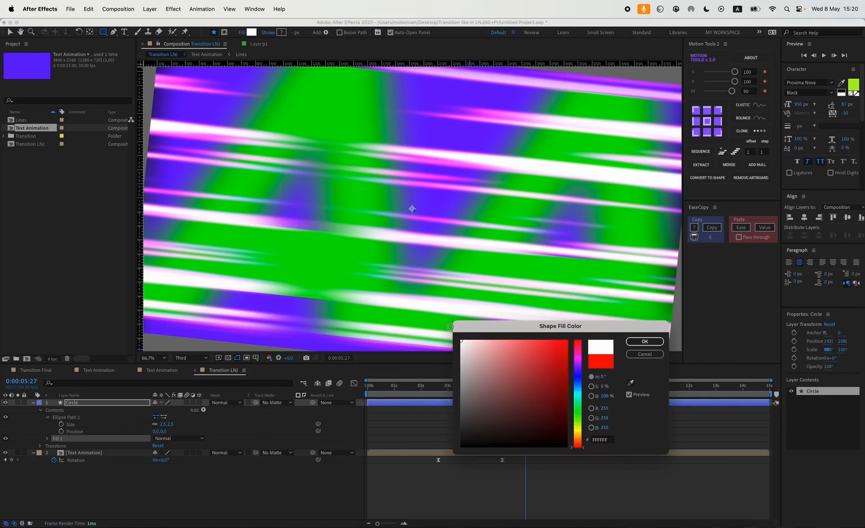
click(645, 342)
click(332, 488)
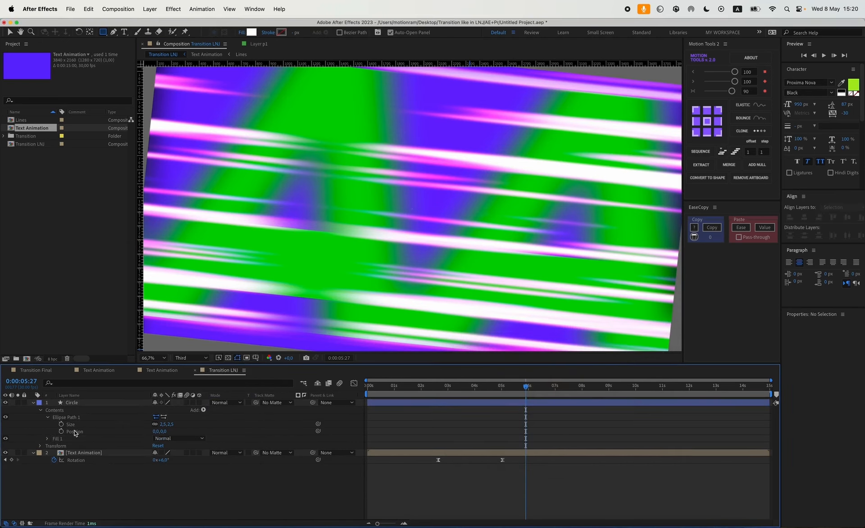
Step: Add a Repeater to the Circle layer with a transform position of 15,0 and 300 copies
click(203, 410)
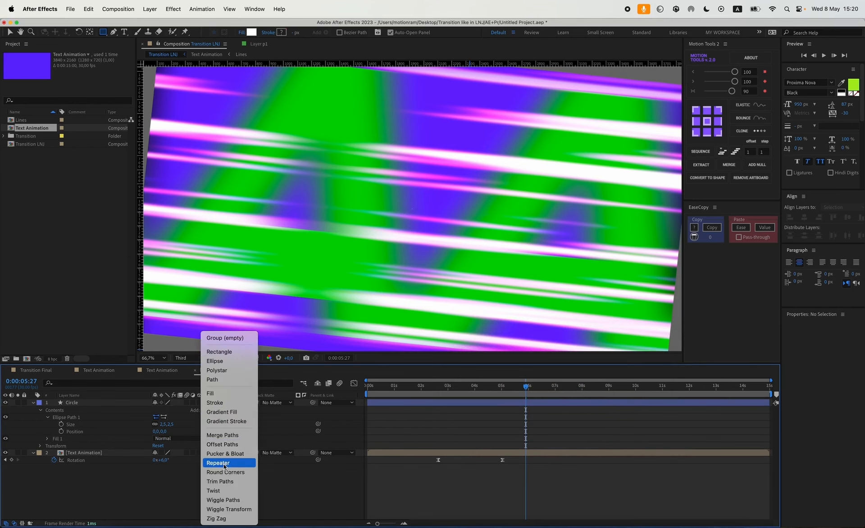
click(224, 464)
click(48, 445)
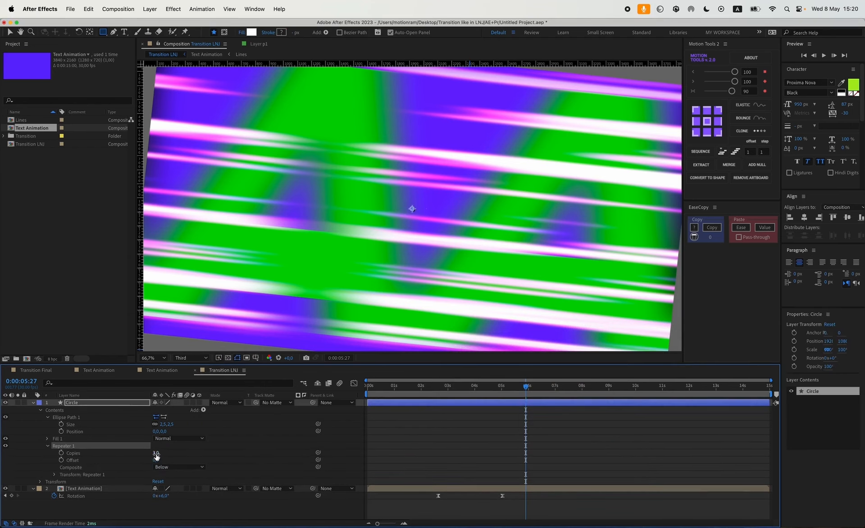
click(54, 474)
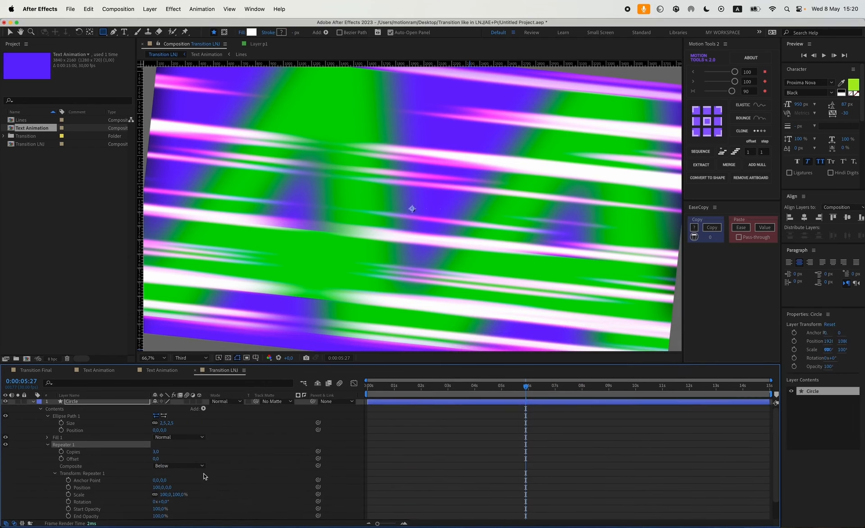
click(158, 486)
text(15)
key(Return)
click(155, 451)
text(300)
key(Return)
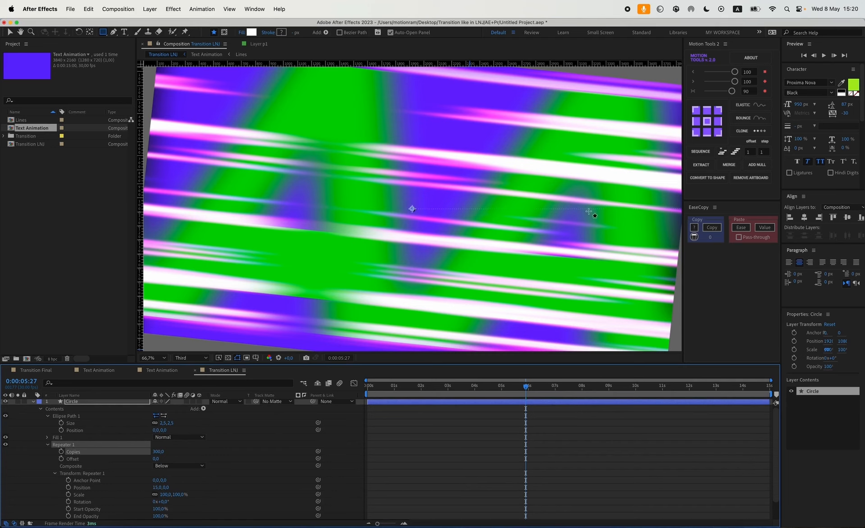
Step: Duplicate the repeater and set the duplicate's transform position to 0,15 to form a grid of dots
key(ctrl+d)
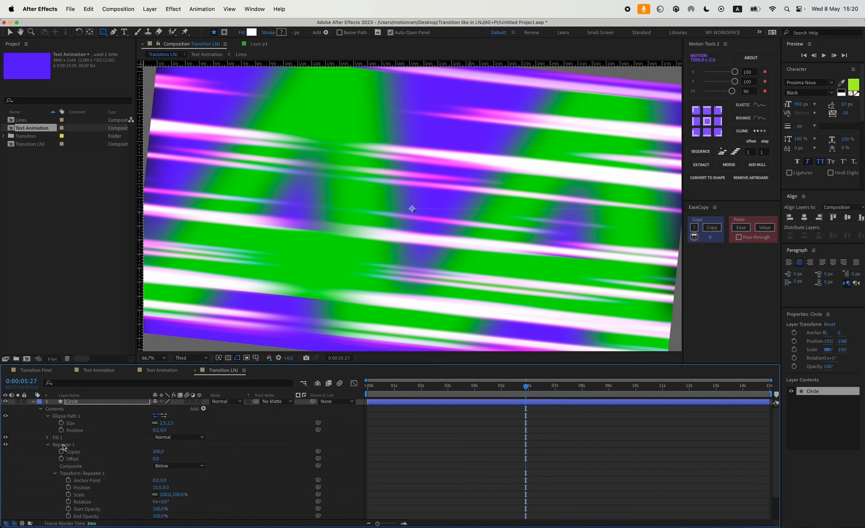
click(48, 445)
click(48, 453)
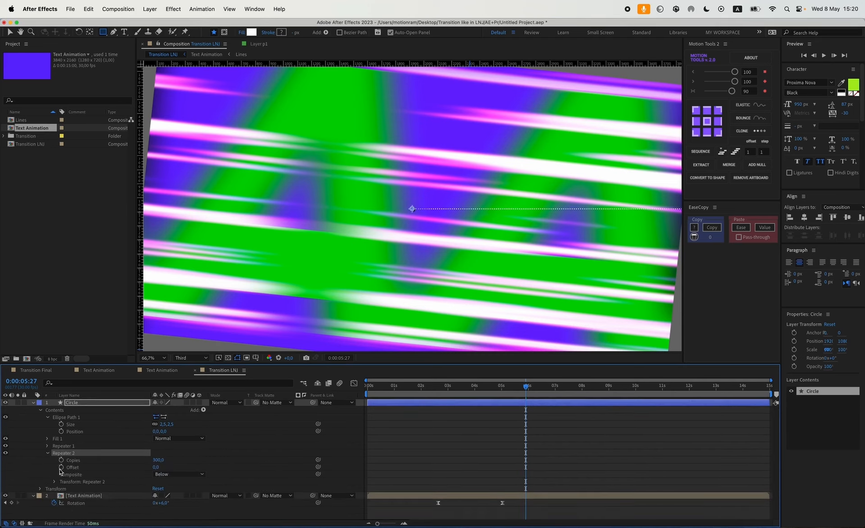
click(54, 481)
click(154, 487)
text(0)
key(Return)
click(163, 487)
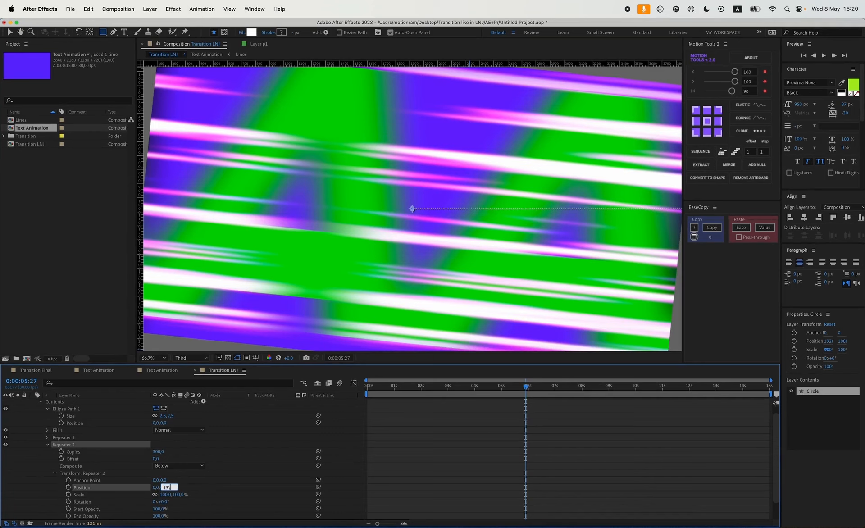
text(15)
key(Return)
click(48, 444)
click(33, 403)
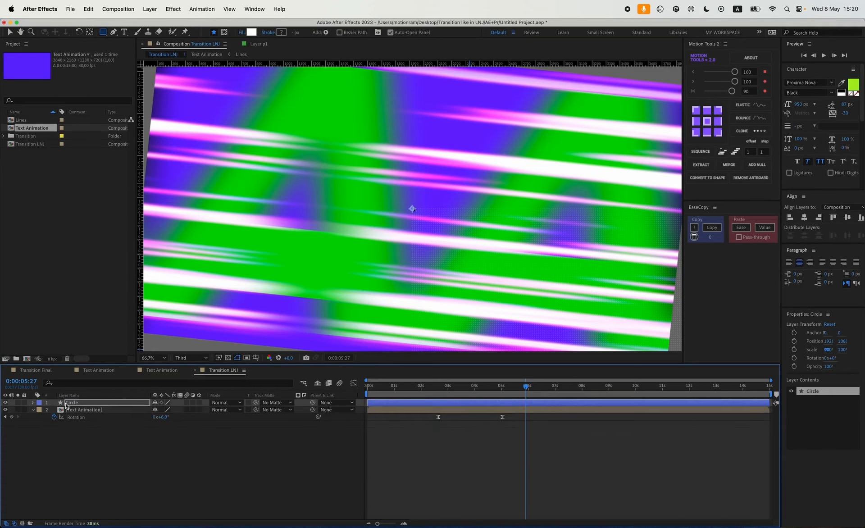
Step: Set the Circle layer's rotation to 10°
click(75, 405)
key(r)
click(161, 410)
text(10)
key(Return)
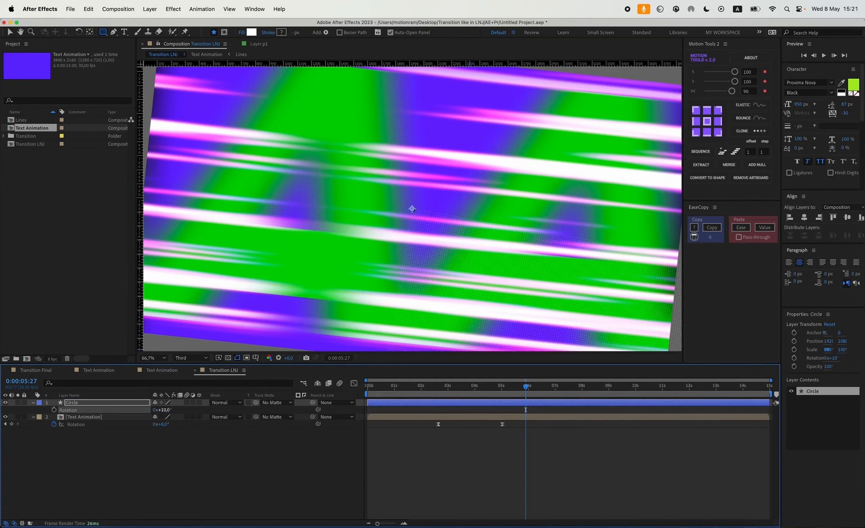
Step: Move the dot grid from the frame's centre to its upper-left corner so it covers the whole composition
scroll(420, 287, down, 2)
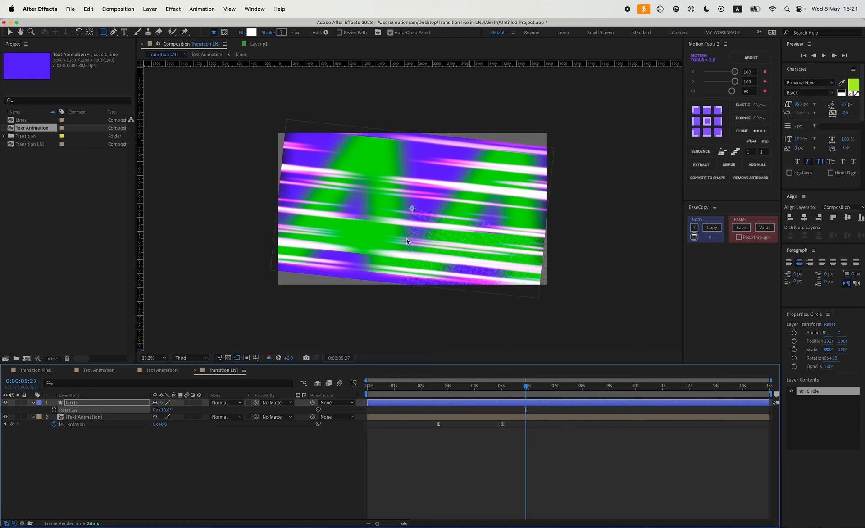
drag(411, 210, 273, 130)
key(v)
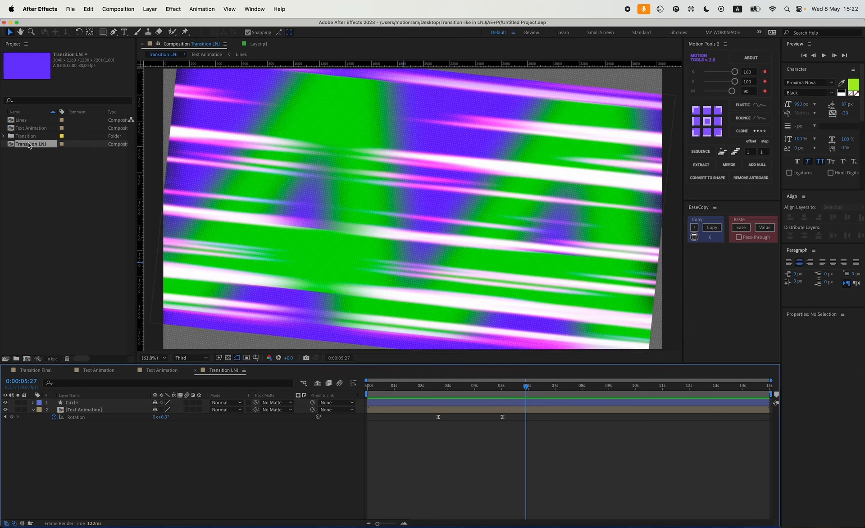
Step: Create a new composition from Transition LNJ and rename it Transition LNJ Final
drag(28, 142, 27, 358)
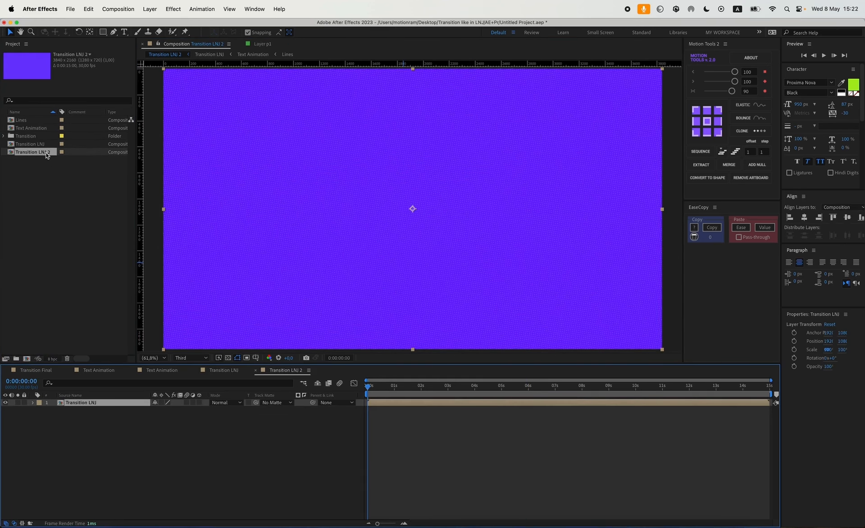
key(Return)
key(Right)
key(BackSpace)
key(BackSpace)
text(Final)
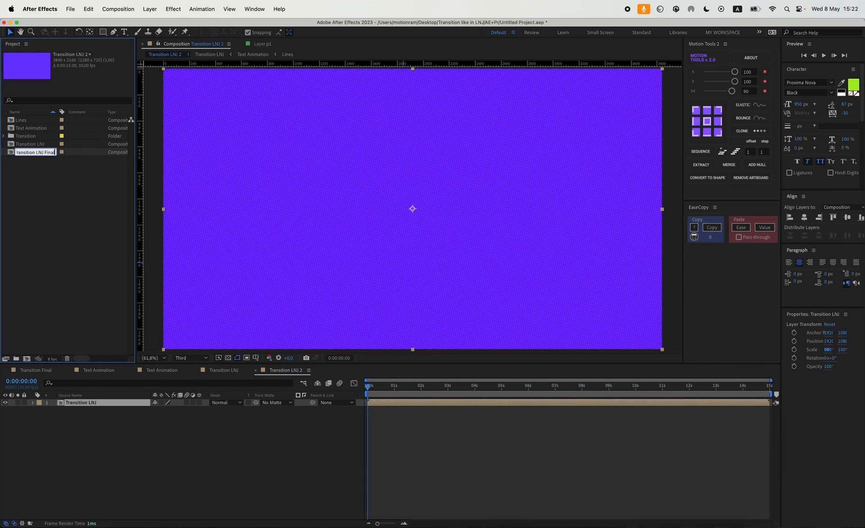
key(Return)
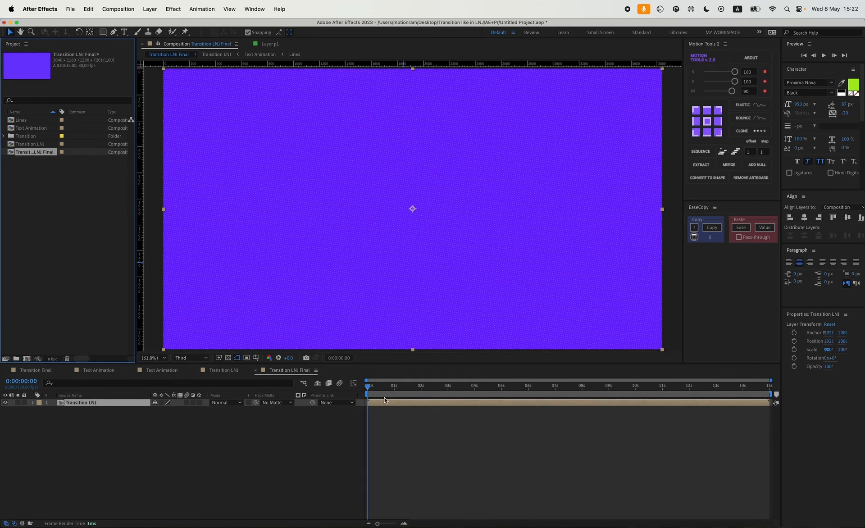
Step: Go to 0:00:06:04 and resize the Transition LNJ Final composition to 3509 x 1876 px to crop the empty corners
drag(372, 388, 532, 388)
key(comma)
key(comma)
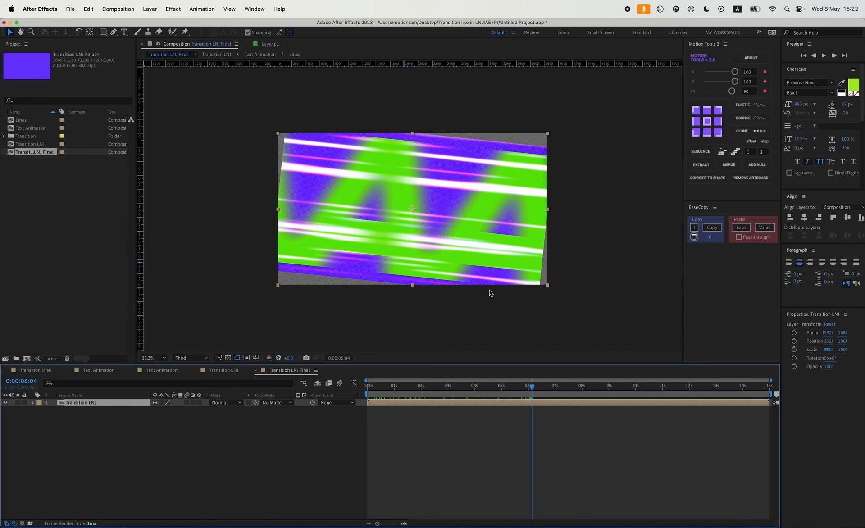
click(157, 358)
click(152, 366)
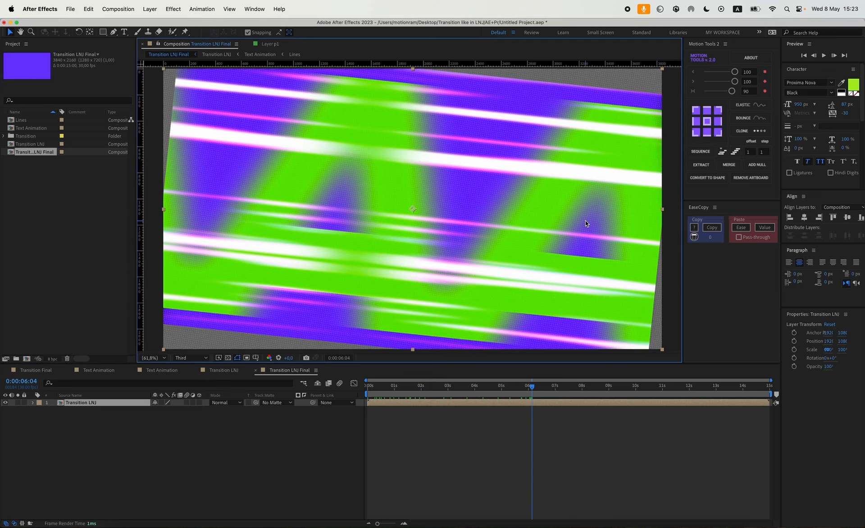
key(super+k)
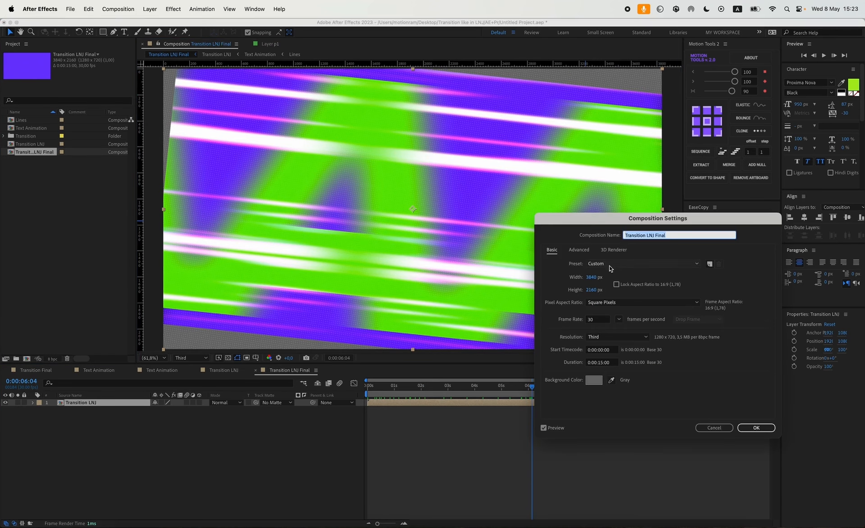
click(616, 284)
drag(591, 277, 522, 289)
click(616, 284)
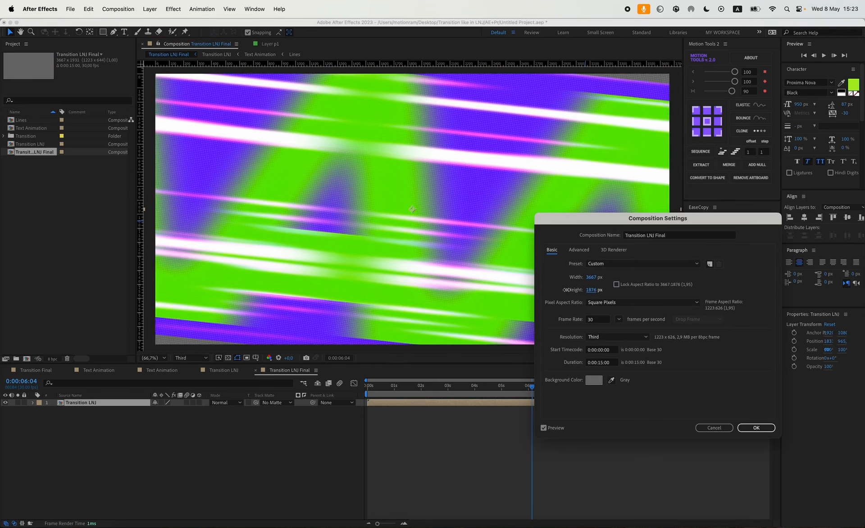
drag(593, 279, 574, 279)
click(756, 427)
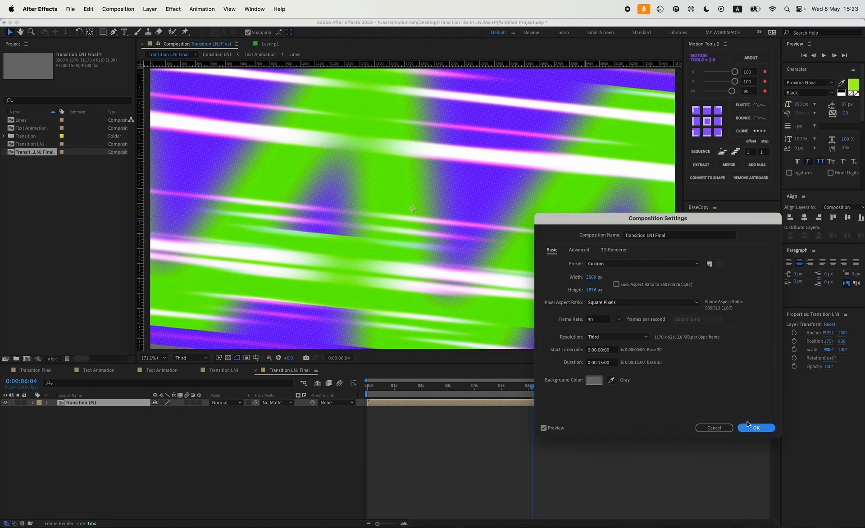
Step: Create a new composition named Shape Transition
click(27, 359)
text(Shape Transitio)
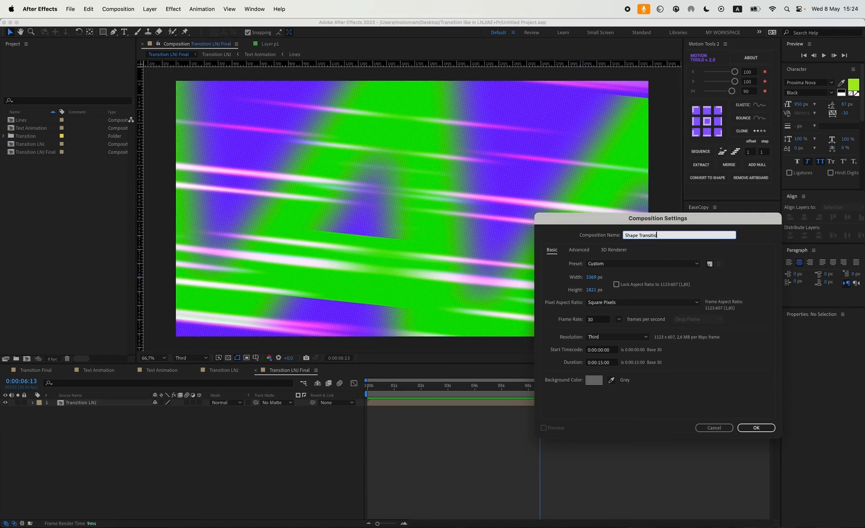
text(n)
key(Return)
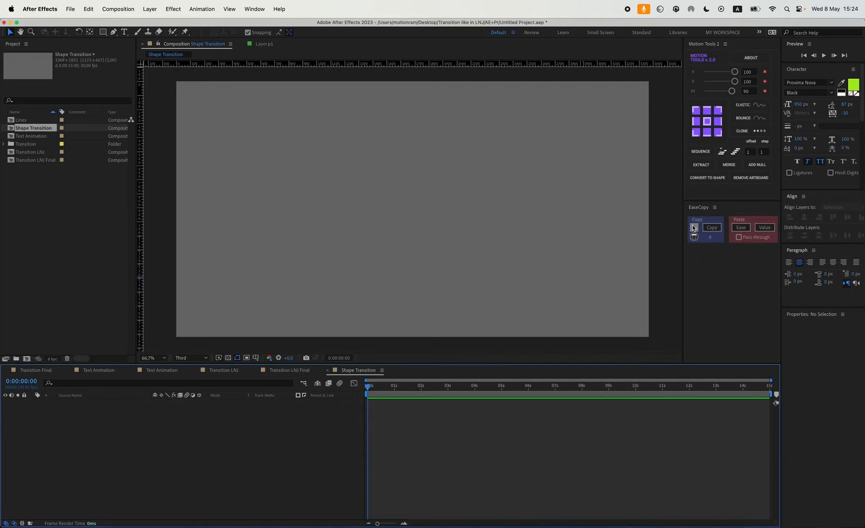
Step: Choose the Pen tool and set its shapes to a solid 100 px violet stroke with no fill
click(113, 32)
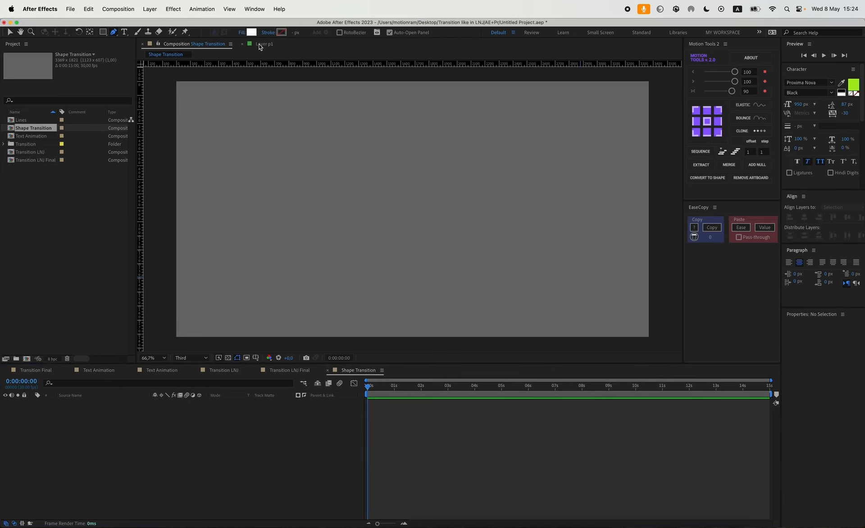
click(268, 32)
click(331, 212)
click(391, 260)
click(242, 32)
click(322, 212)
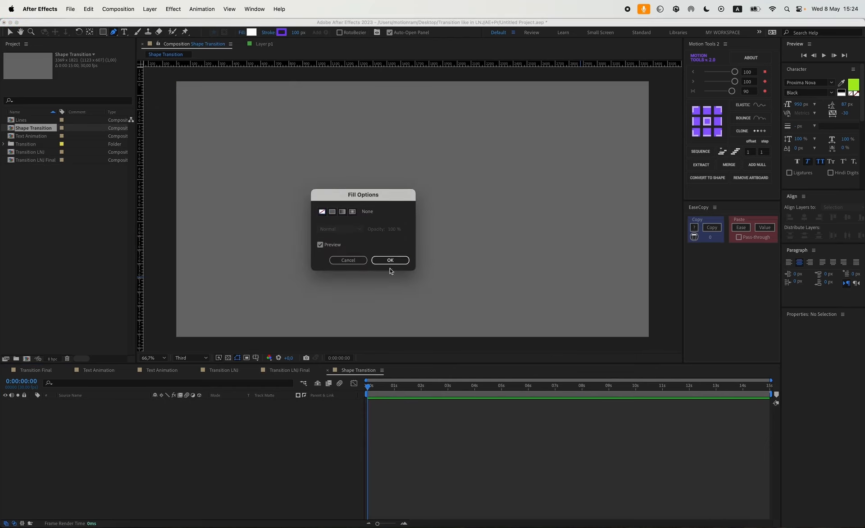
click(390, 261)
Step: Show the Title/Action Safe guides and draw a small closed, jagged star path around the frame's centre mark
click(255, 357)
click(275, 365)
scroll(412, 210, up, 2)
scroll(414, 212, up, 2)
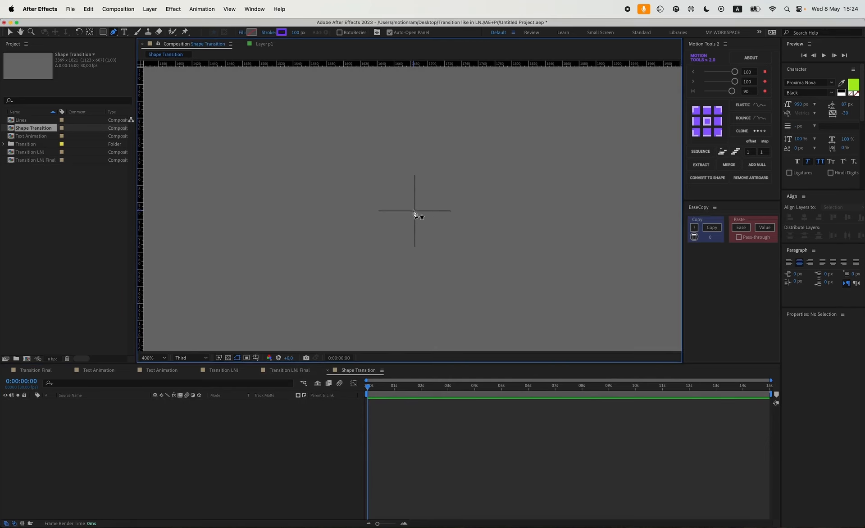
click(404, 208)
click(403, 199)
click(410, 204)
click(417, 193)
click(421, 201)
click(429, 202)
click(423, 209)
click(430, 211)
click(424, 216)
click(417, 221)
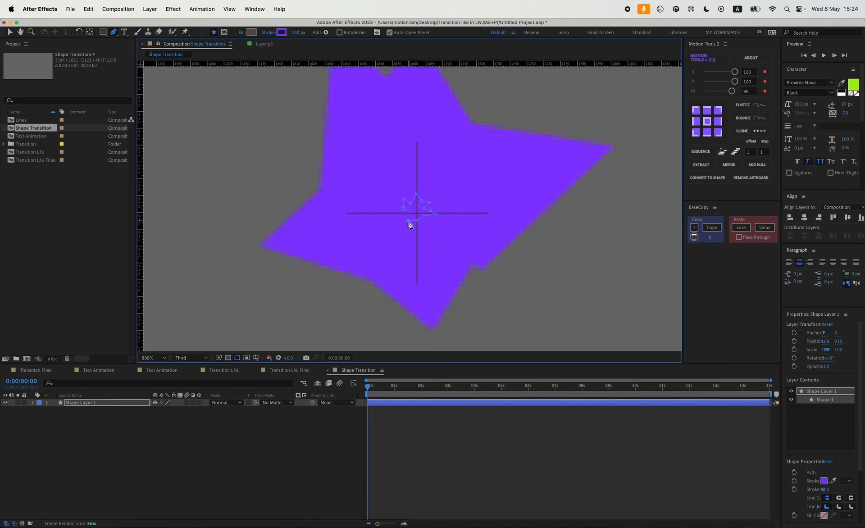
click(412, 217)
click(399, 216)
click(403, 210)
Step: Rename the new star shape layer as Star Violet
key(comma)
key(Return)
text(Sta)
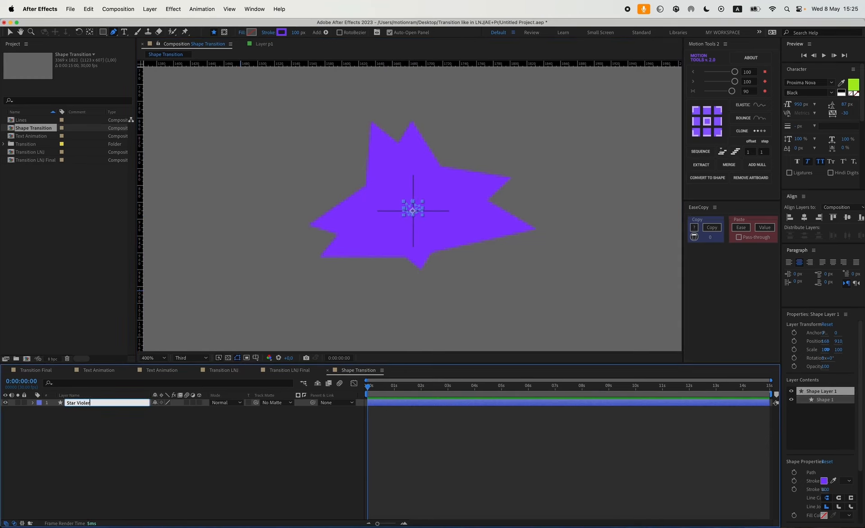
text(r Violer)
key(Return)
key(Return)
key(Right)
text(t)
key(Return)
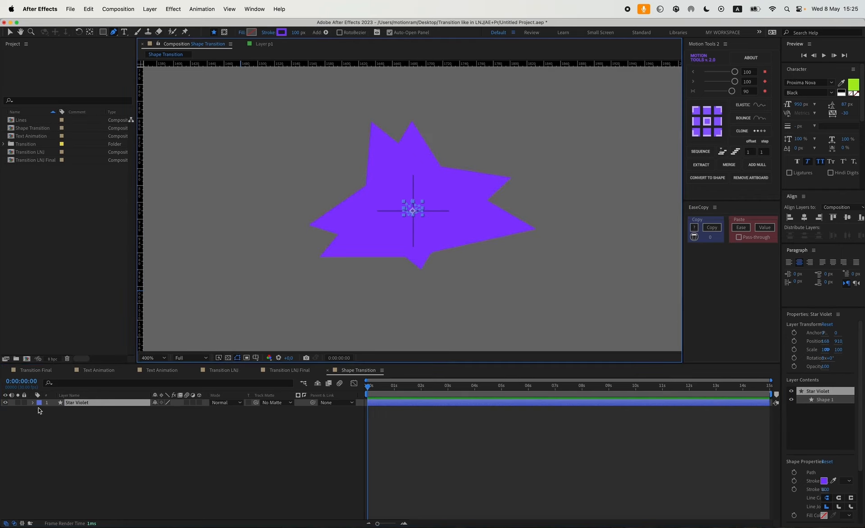
Step: Add Path keyframes to Star Violet's Path 1 at 0:00:00:00 and 0:00:02:01
click(32, 403)
click(47, 417)
click(55, 424)
click(67, 431)
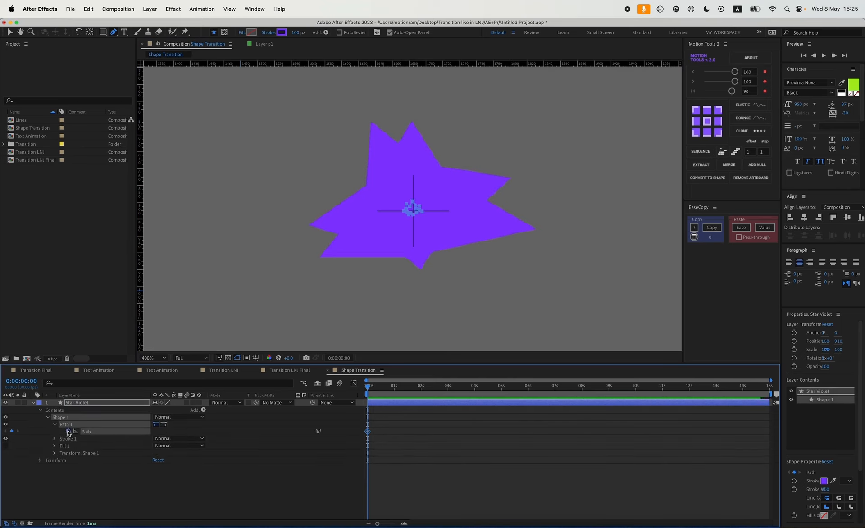
click(422, 388)
click(11, 431)
key(comma)
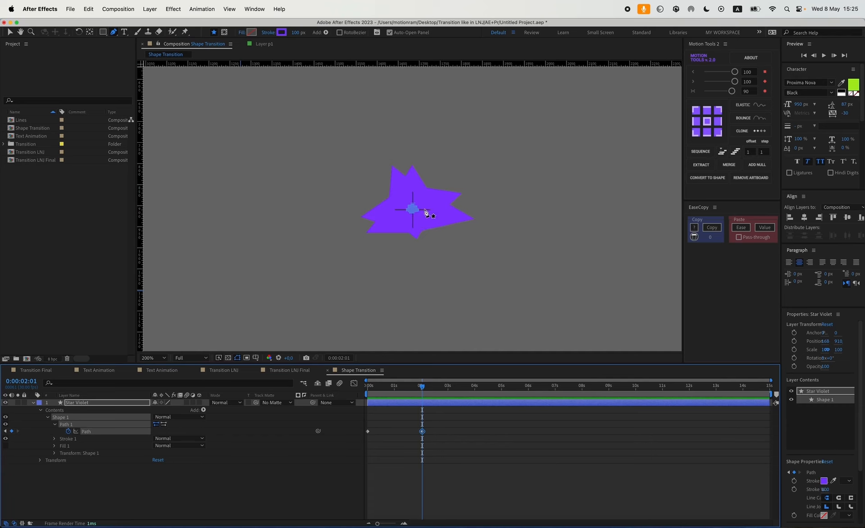
Step: At 0:00:02:01, pull Star Violet's path points outward from the frame's centre into a much wider outline
key(v)
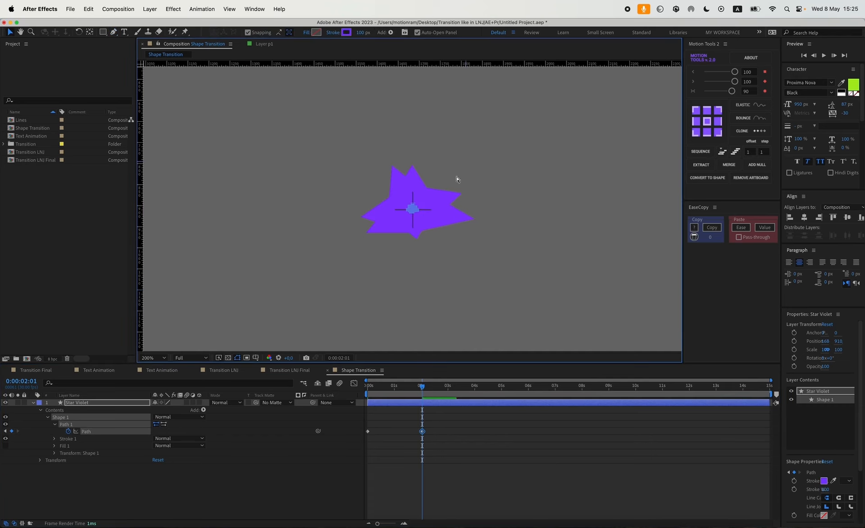
scroll(415, 206, up, 3)
mouse_move(431, 172)
mouse_down()
mouse_move(399, 200)
mouse_move(502, 115)
mouse_up()
drag(427, 208, 583, 131)
drag(428, 212, 633, 181)
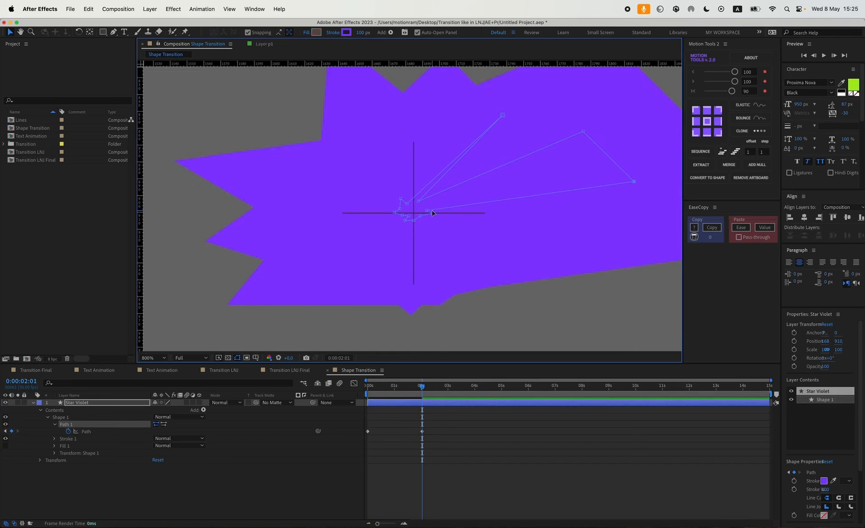
drag(430, 213, 644, 227)
drag(426, 214, 630, 334)
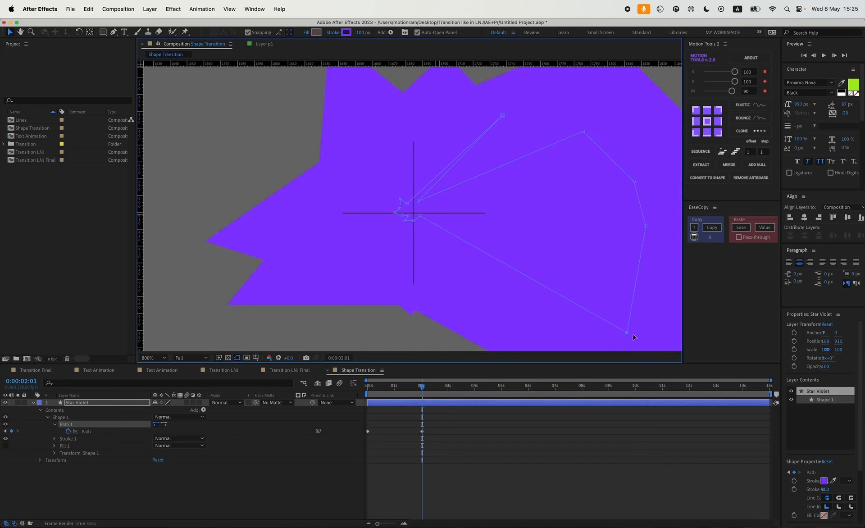
drag(420, 220, 475, 349)
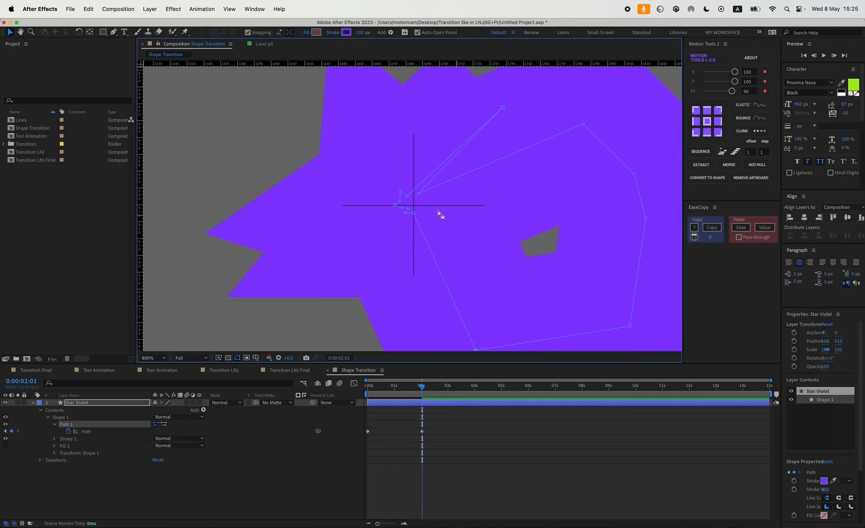
drag(412, 221, 384, 354)
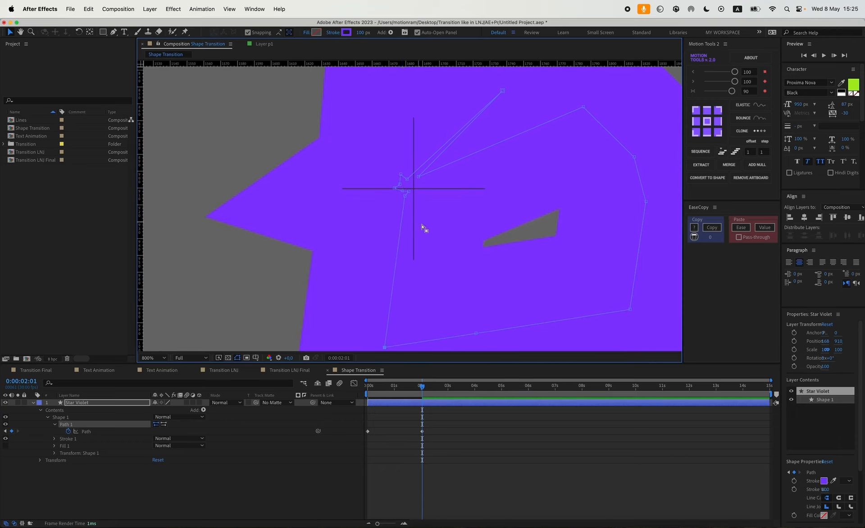
drag(411, 206, 288, 232)
drag(407, 204, 222, 228)
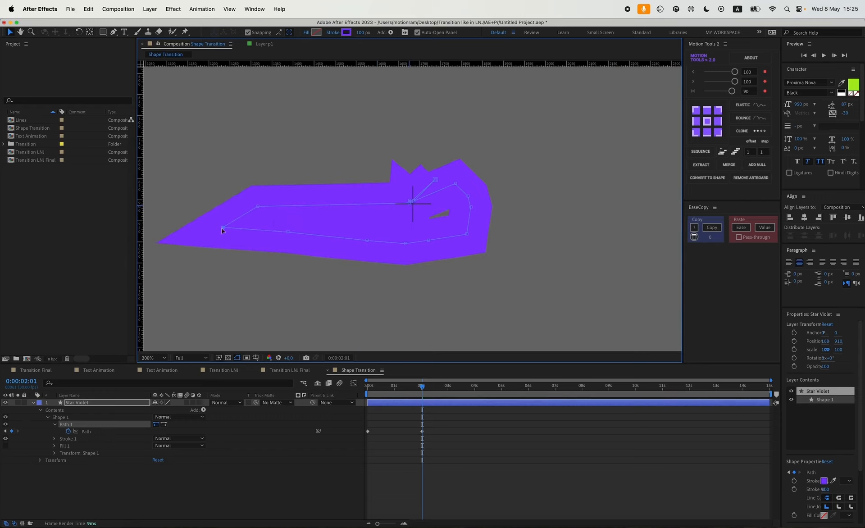
drag(410, 201, 215, 156)
drag(411, 201, 217, 194)
drag(411, 201, 271, 108)
drag(435, 180, 379, 81)
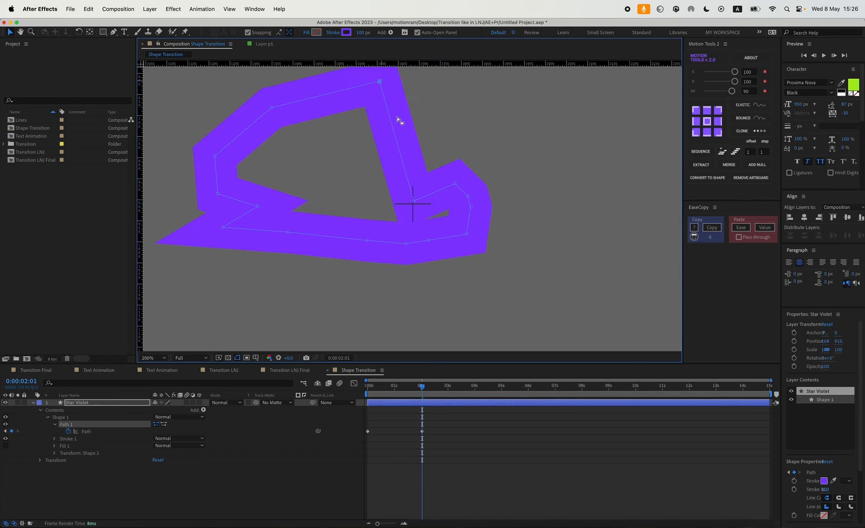
drag(414, 201, 449, 90)
Step: Stretch Star Violet's path points well beyond the frame's upper-right, right, lower and lower-left edges to form long jagged spikes
key(comma)
key(comma)
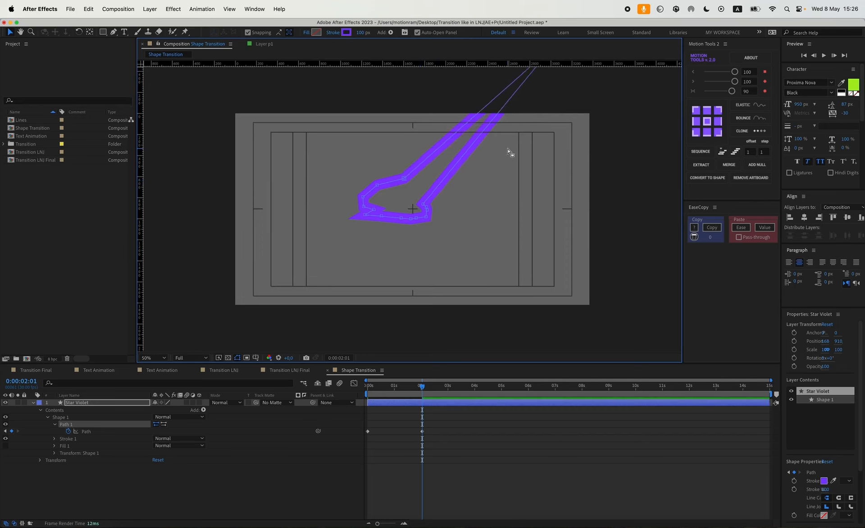
key(comma)
drag(481, 128, 558, 137)
drag(419, 209, 528, 187)
drag(419, 209, 540, 256)
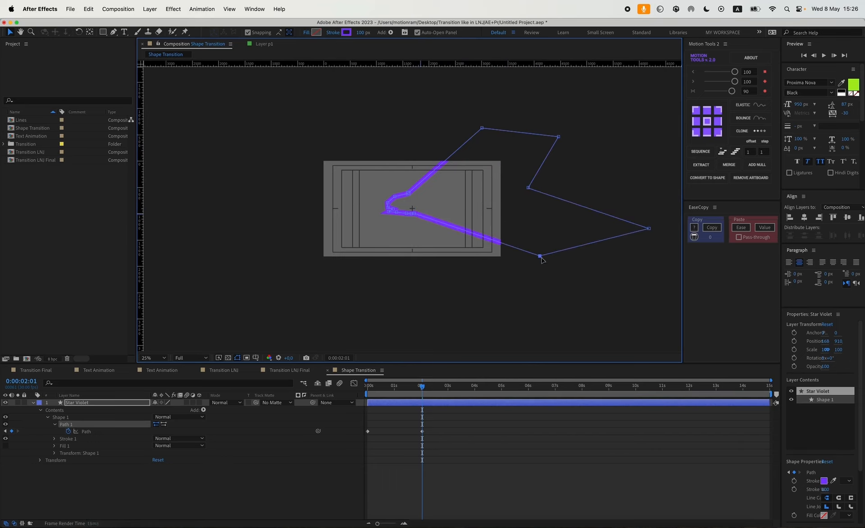
drag(415, 216, 483, 275)
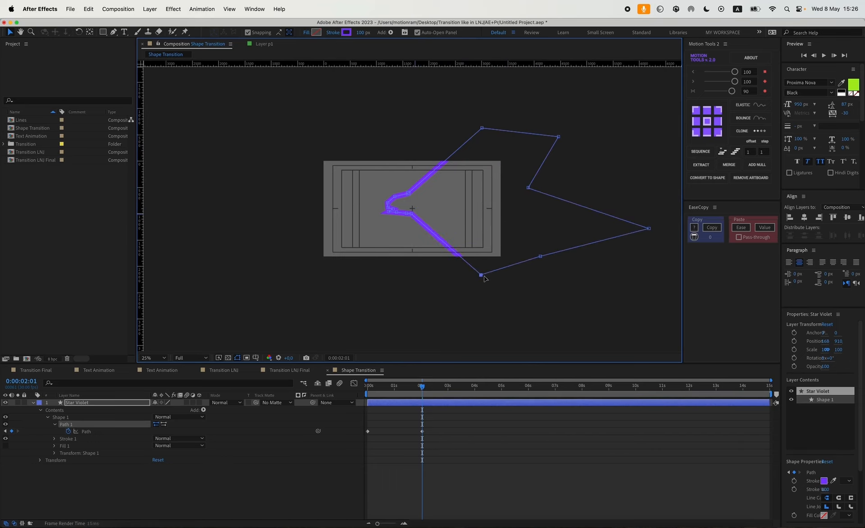
drag(540, 255, 526, 233)
drag(483, 276, 582, 325)
drag(400, 215, 464, 283)
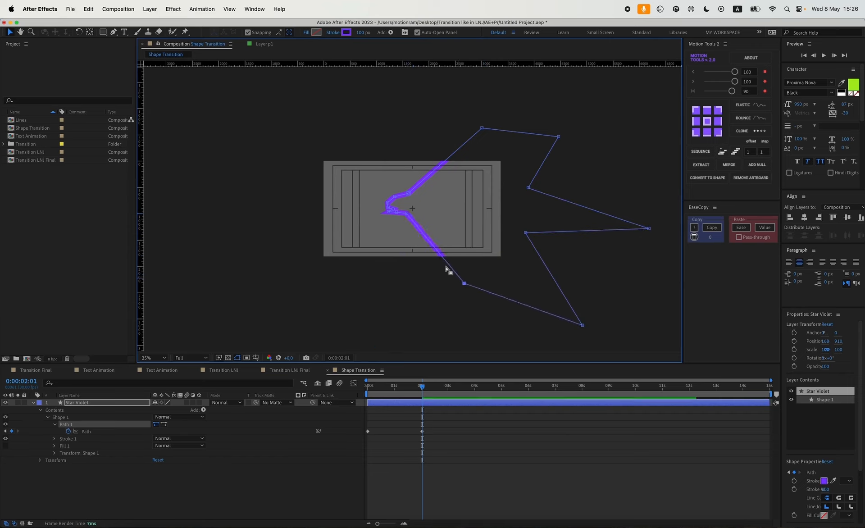
drag(407, 214, 328, 316)
drag(388, 207, 144, 340)
drag(391, 210, 215, 376)
drag(393, 209, 304, 214)
Step: Reposition Star Violet's path points on every side so the spiky outline completely surrounds the frame
key(comma)
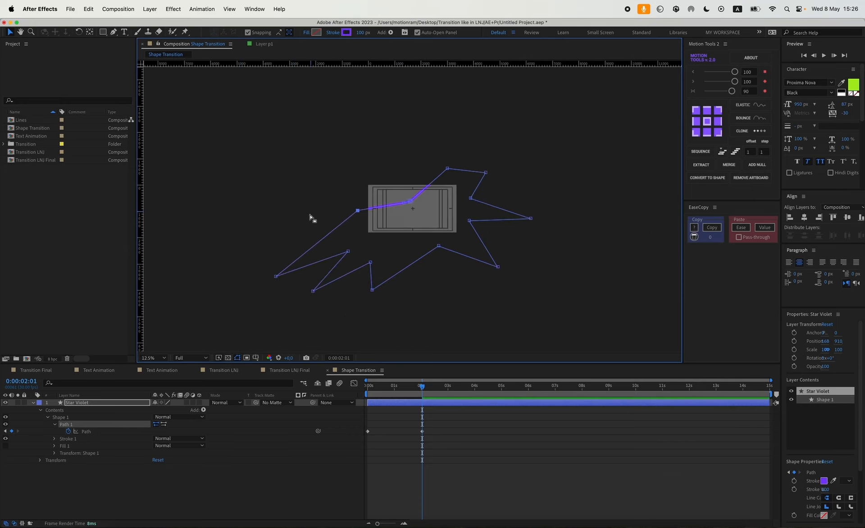
drag(276, 277, 284, 192)
drag(348, 249, 355, 189)
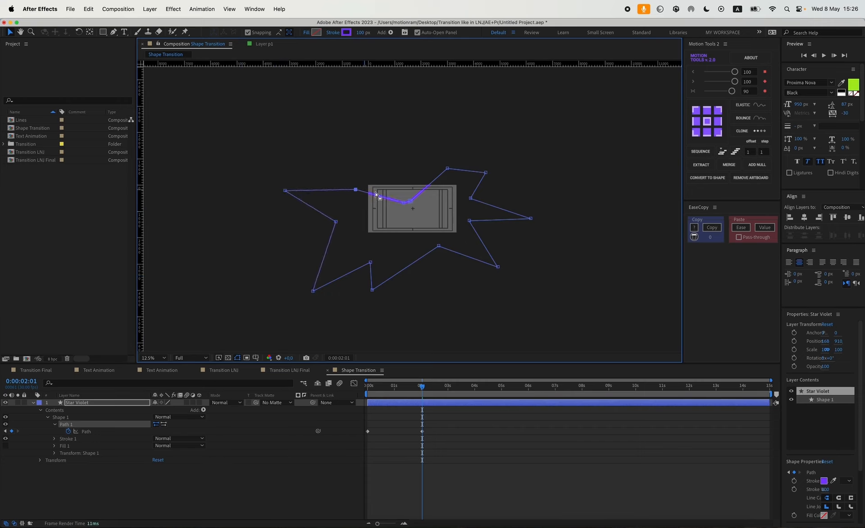
drag(404, 202, 441, 86)
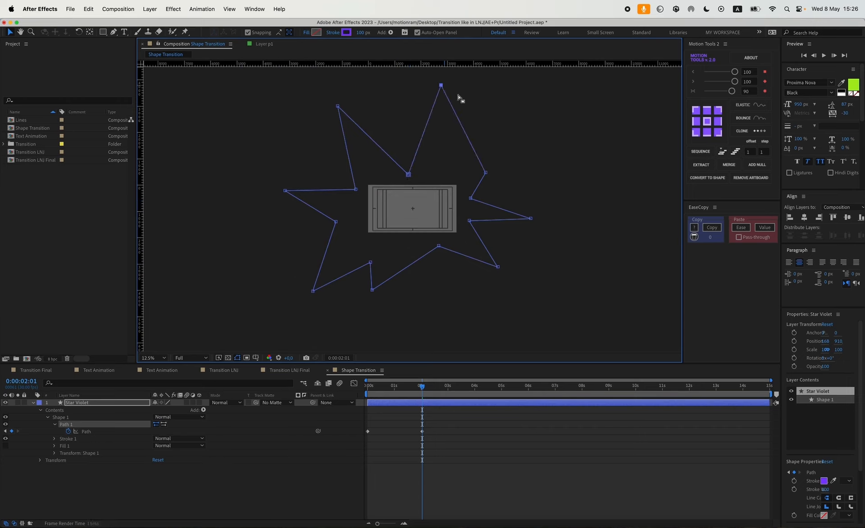
drag(485, 172, 527, 120)
drag(530, 218, 478, 185)
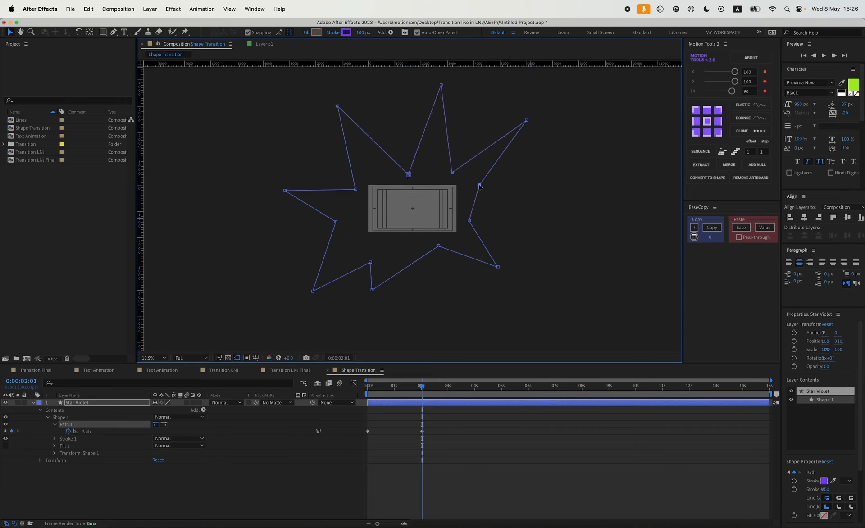
drag(469, 221, 517, 188)
drag(498, 266, 541, 265)
drag(372, 289, 469, 293)
drag(518, 189, 504, 200)
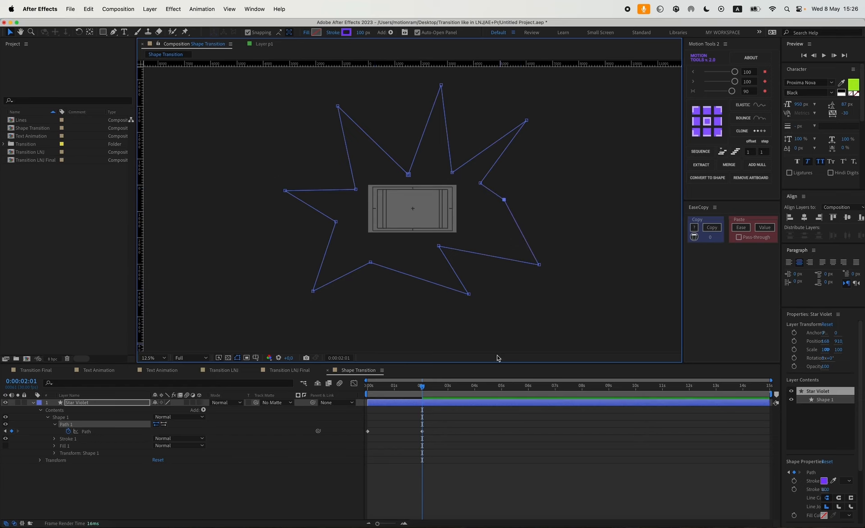
Step: Preview the star's expansion from the start of the composition
click(440, 428)
key(Home)
key(.)
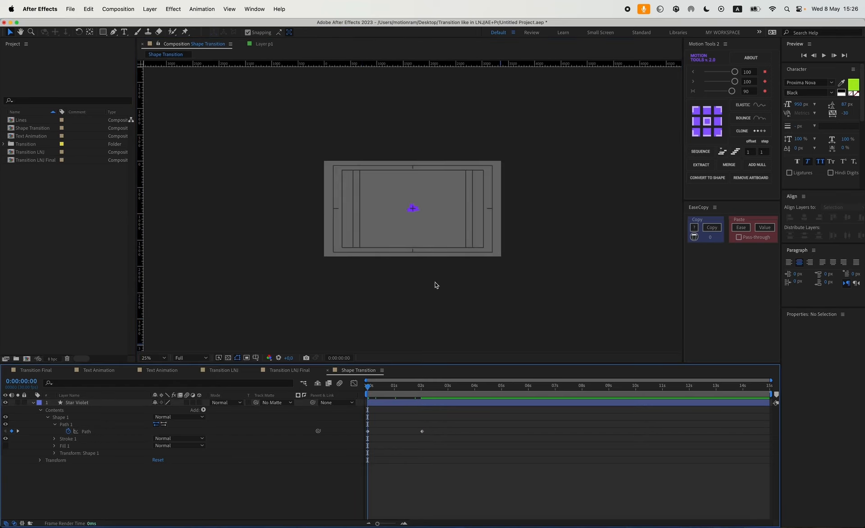
key(.)
key(space)
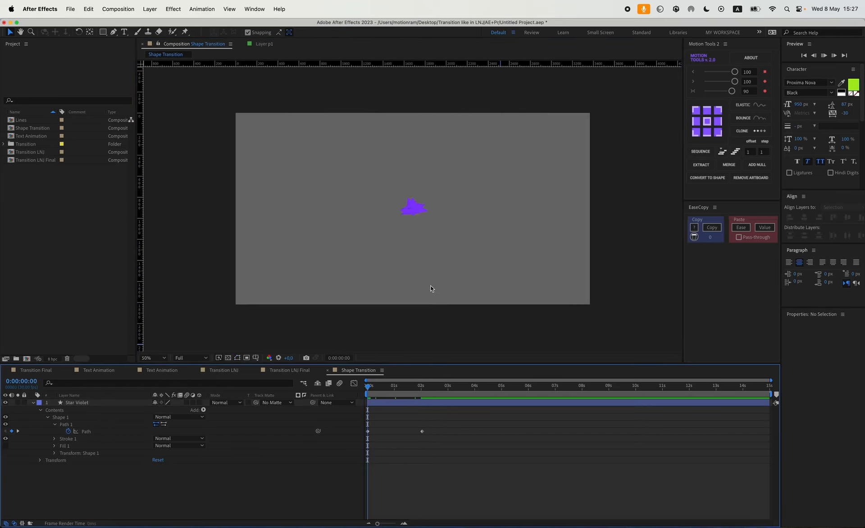
key(space)
key(apostrophe)
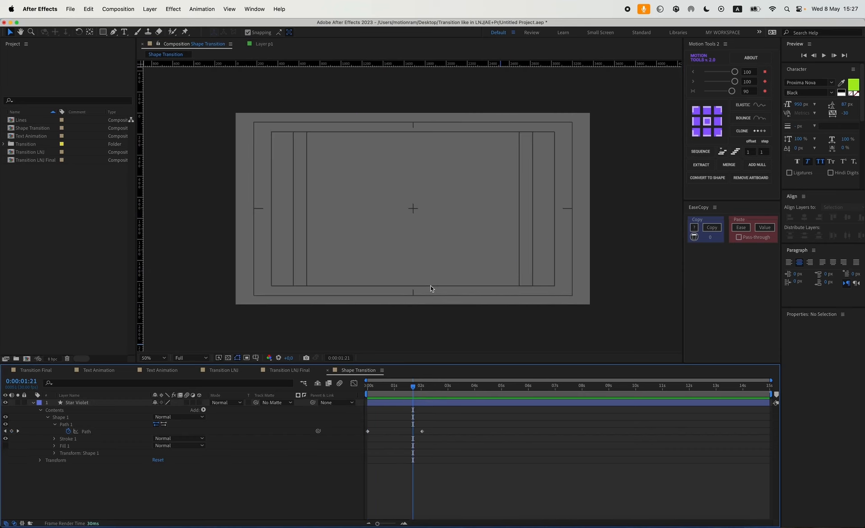
Step: Set Star Violet's Stroke 1 to Round Cap line ends and Round Join corners
click(55, 439)
click(181, 481)
click(182, 485)
click(180, 473)
click(180, 483)
click(183, 480)
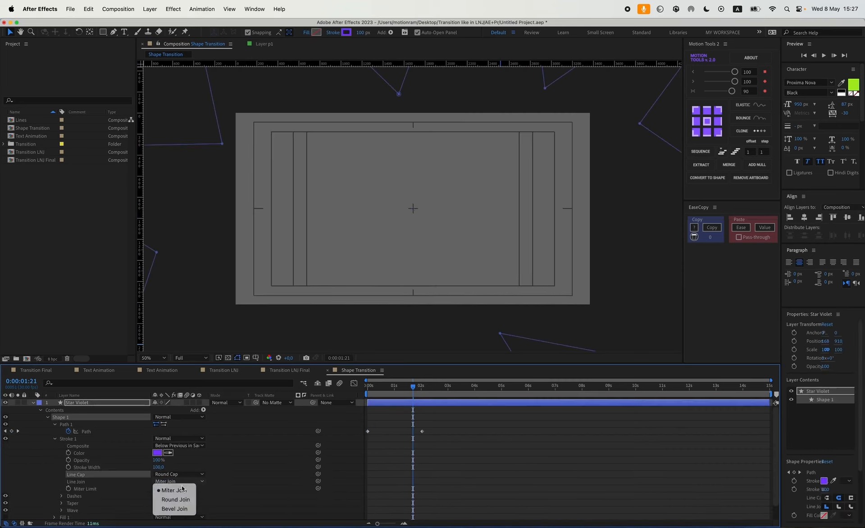
click(185, 500)
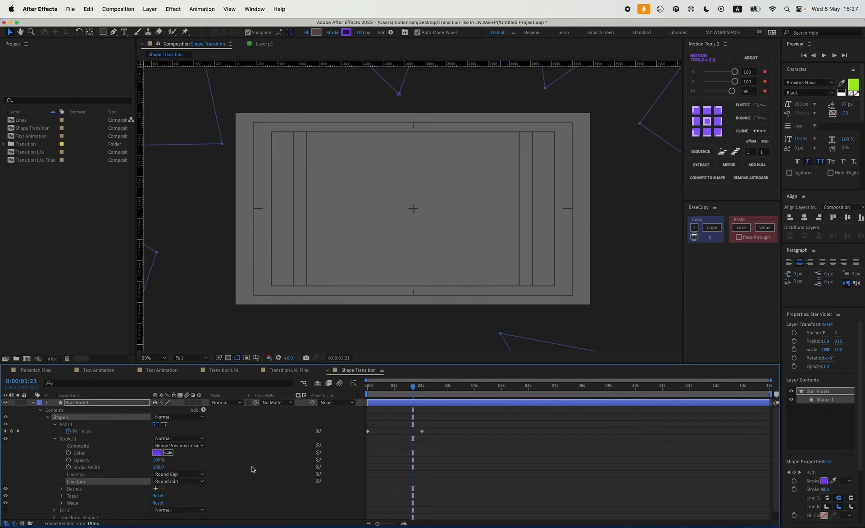
Step: Keyframe Star Violet's Stroke Width at 100 at 0:00:00:00 and 150 at 0:00:02:01
key(Home)
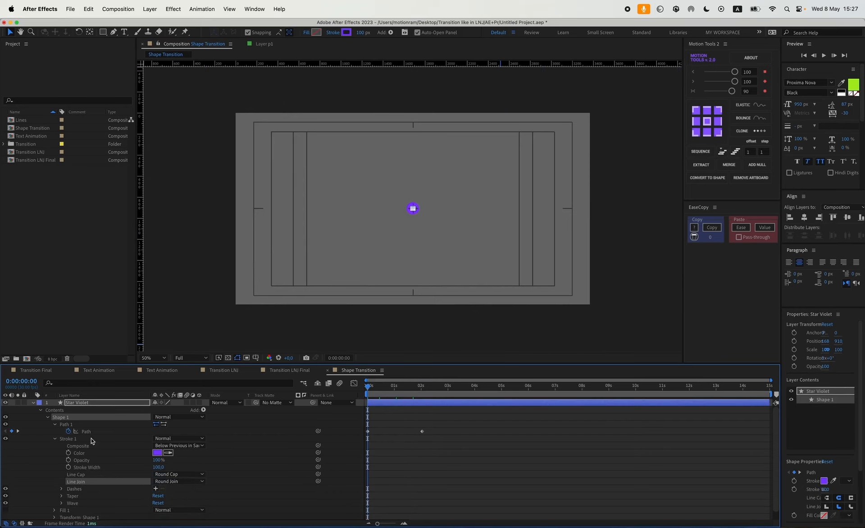
scroll(76, 497, down, 1)
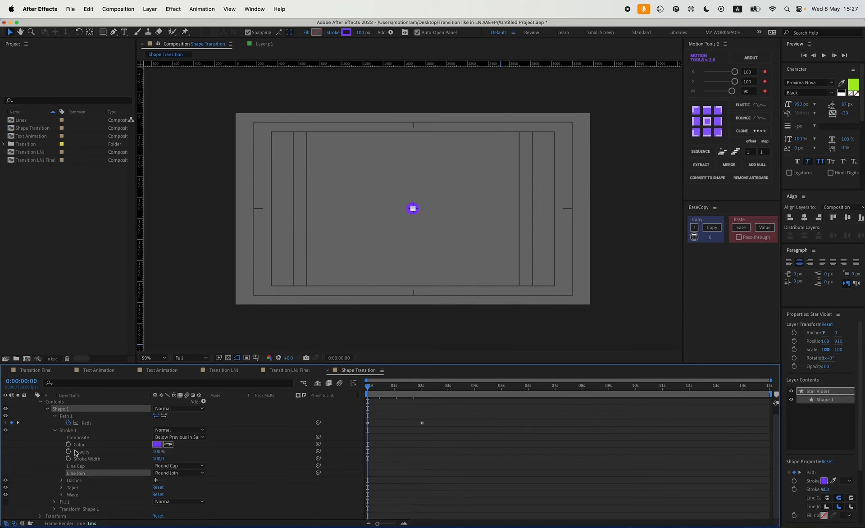
click(68, 458)
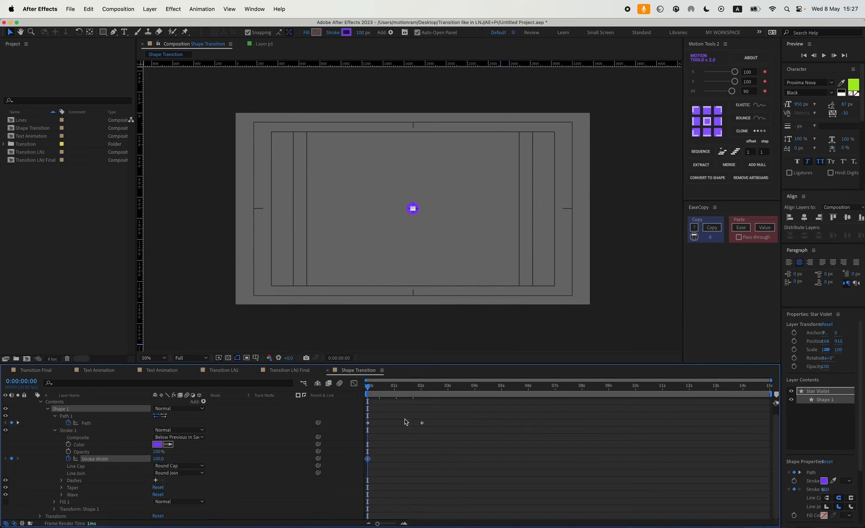
click(423, 391)
click(161, 465)
click(160, 460)
click(159, 458)
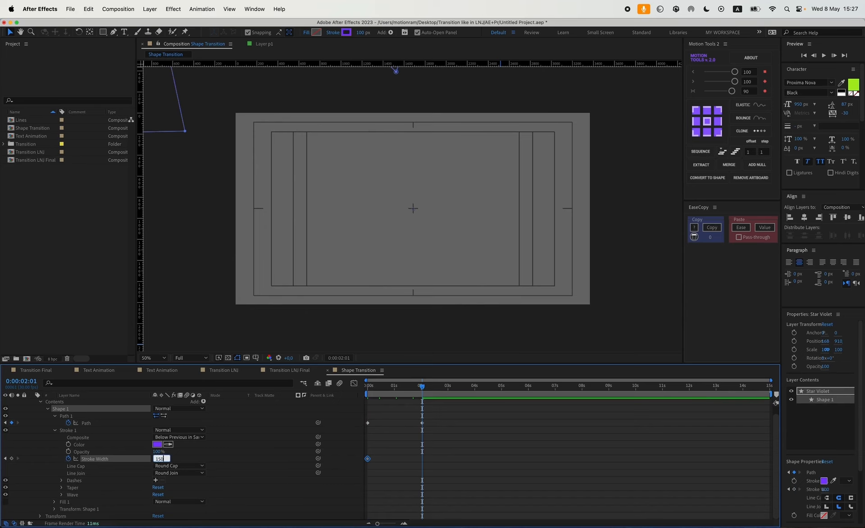
key(Return)
click(431, 437)
Step: Change the Shape Transition composition's background colour to light grey CCCCCC
key(super+k)
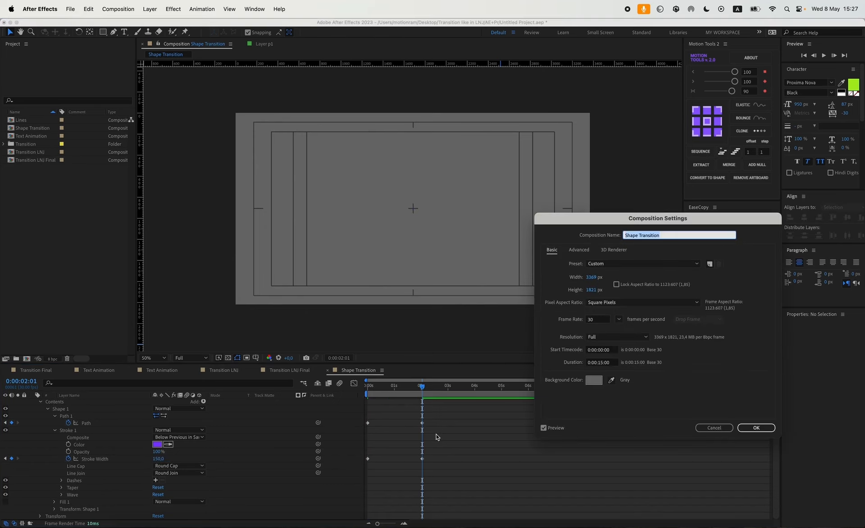
click(593, 380)
click(458, 361)
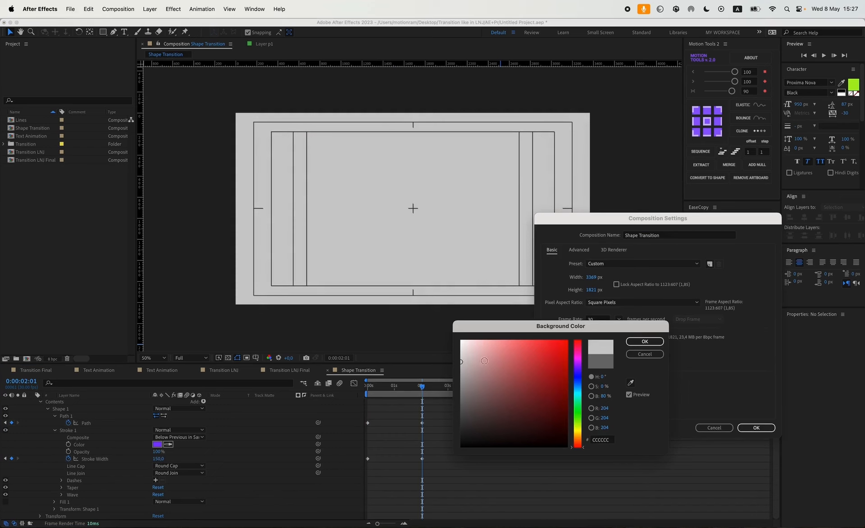
click(645, 341)
click(756, 427)
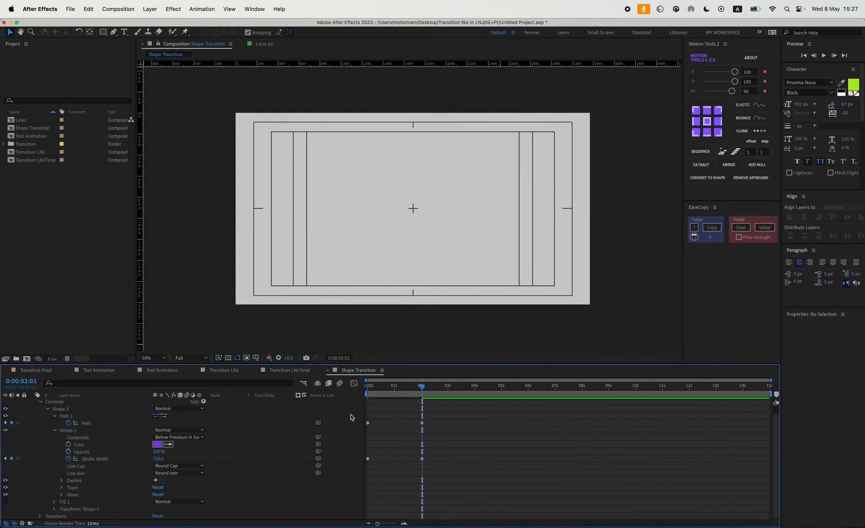
Step: Collapse Star Violet's properties and save the project
click(68, 415)
scroll(35, 418, up, 1)
click(40, 411)
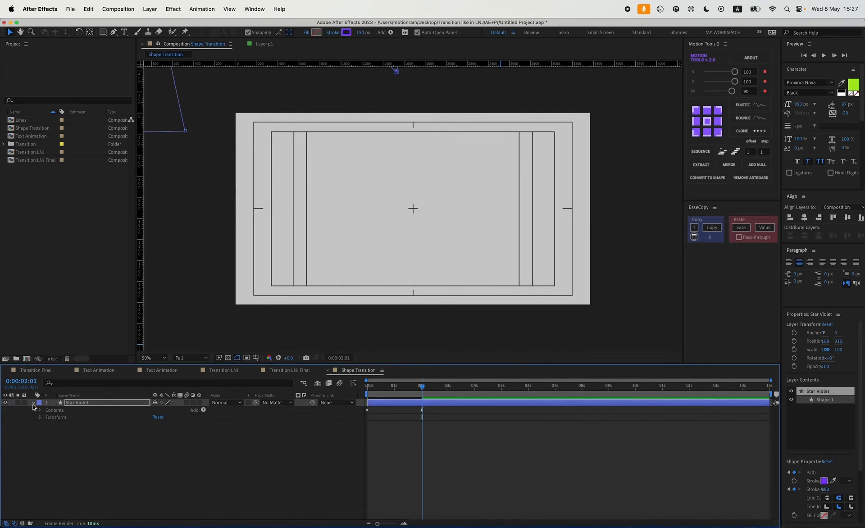
click(33, 403)
click(127, 449)
key(super+s)
Step: Apply the Posterize Time effect to Star Violet with a Frame Rate of 6
drag(382, 389, 360, 394)
key(space)
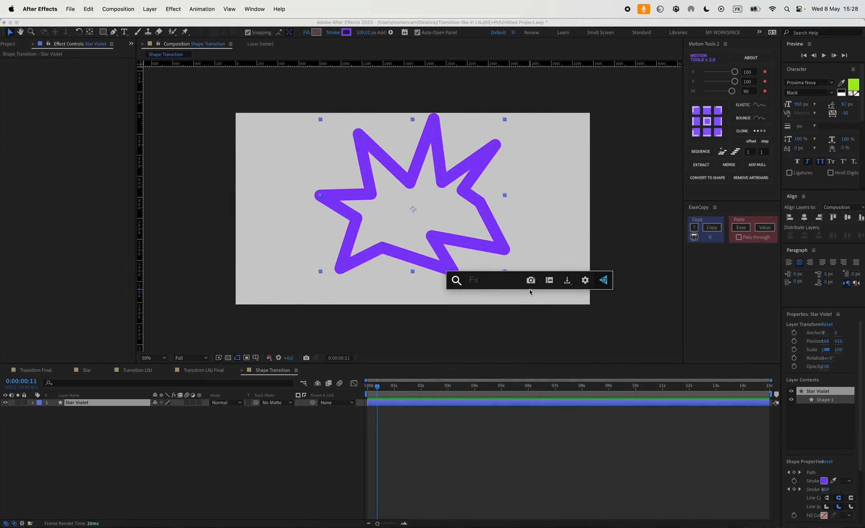
text(pos)
key(Return)
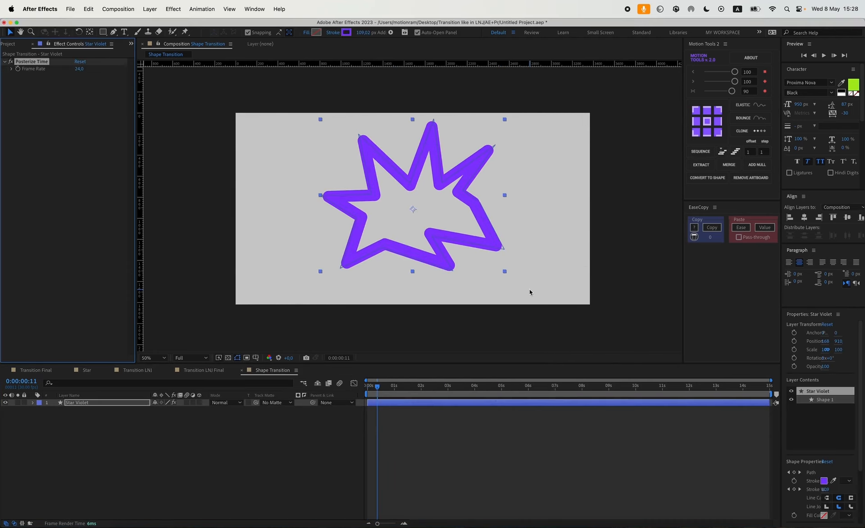
click(80, 69)
key(Return)
Step: Add Gaussian Blur (Legacy) to Star Violet with a Blurriness of 200
key(ctrl+space)
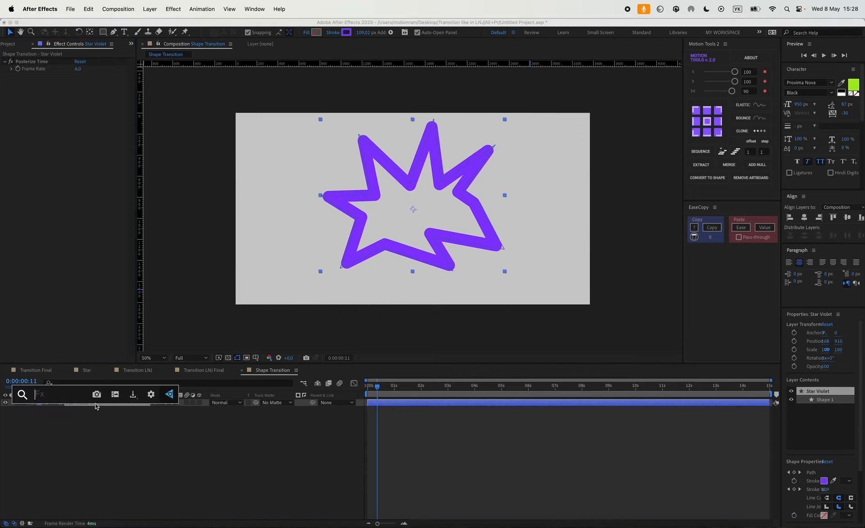
text(blur)
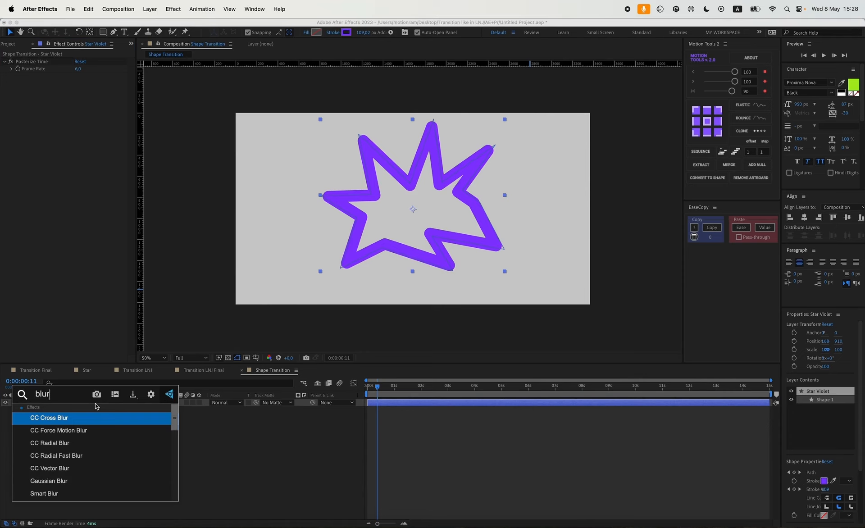
key(Return)
click(78, 83)
text(200)
key(Return)
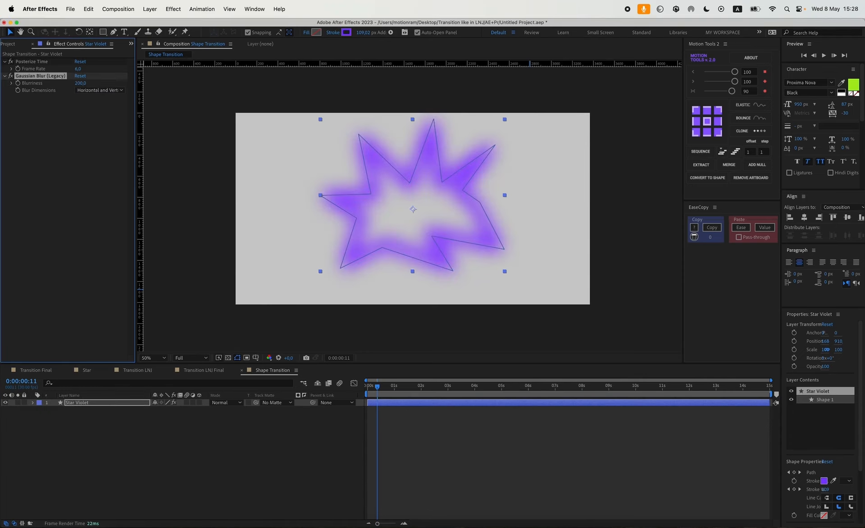
click(333, 447)
Step: Copy the Circles layer from Transition LNJ into Shape Transition and set the Shape Transition composition's background colour to 6A5151
click(133, 369)
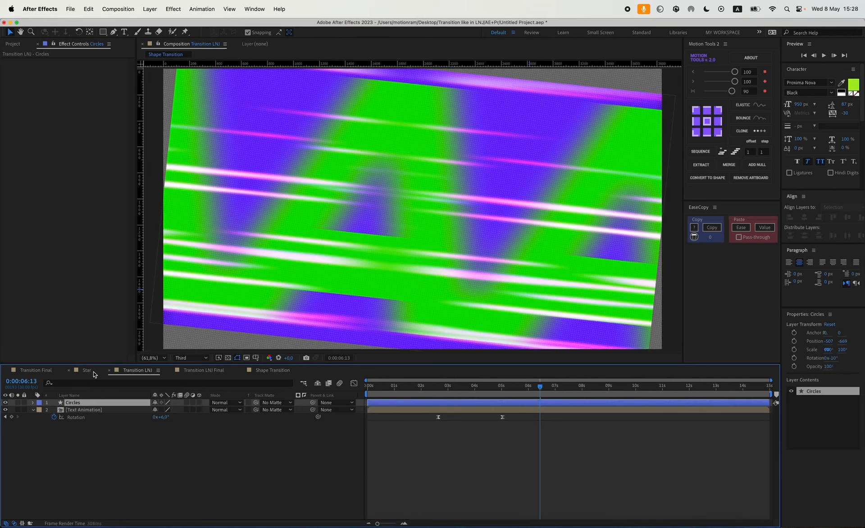
click(288, 373)
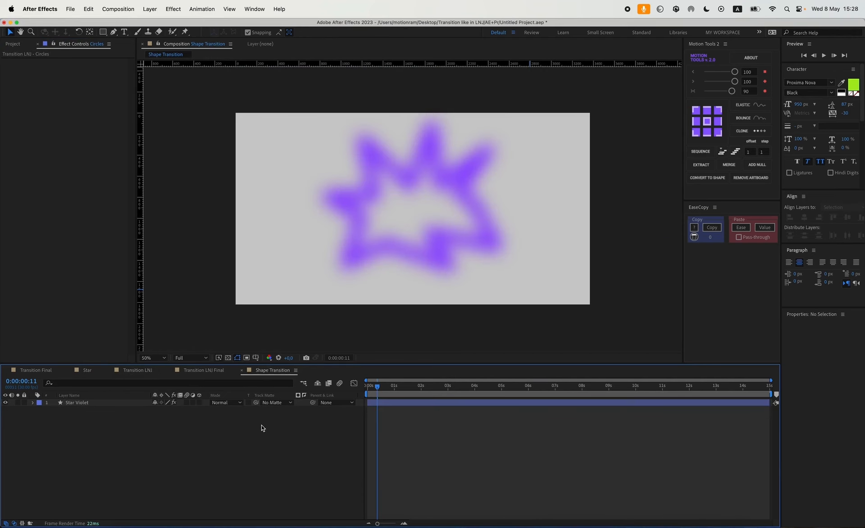
key(super+k)
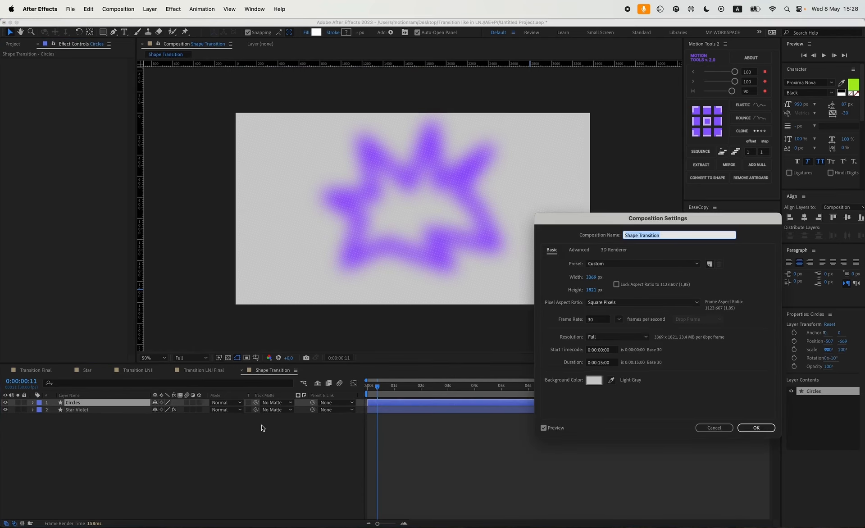
click(594, 380)
click(486, 402)
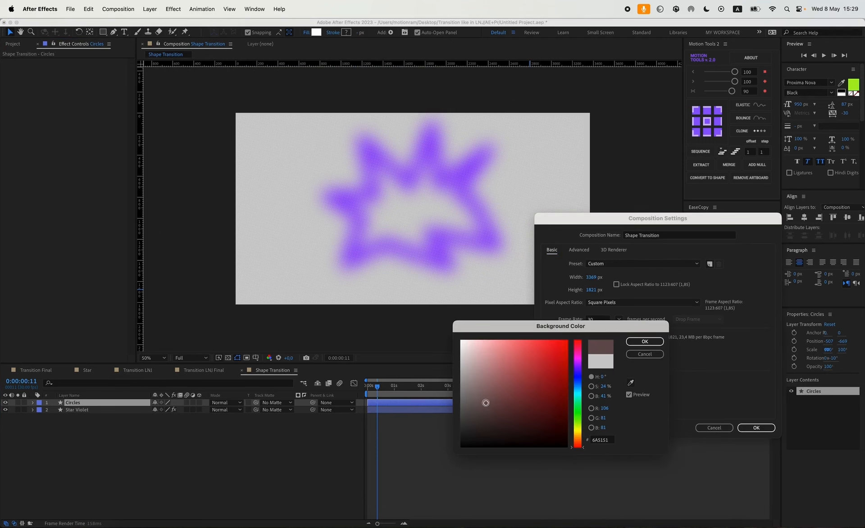
click(644, 341)
click(756, 428)
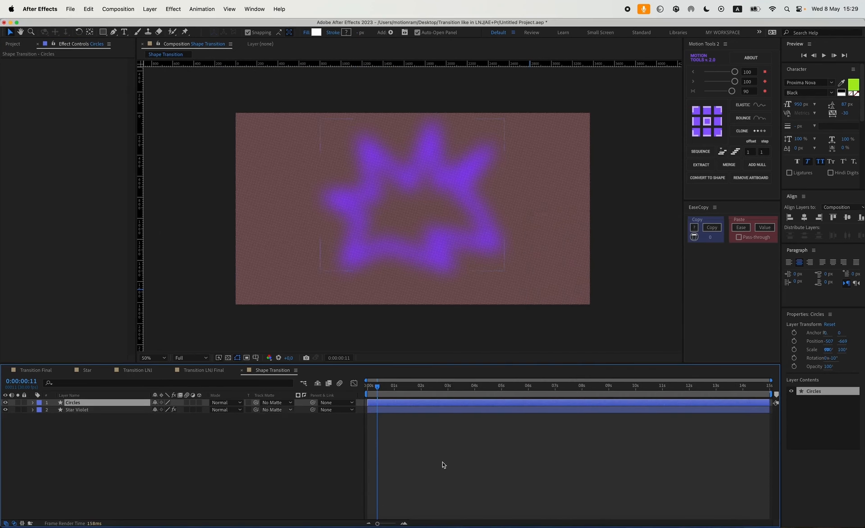
Step: Duplicate the Star Violet layer and rename the copy as Star Violet for circles
drag(365, 365, 366, 380)
click(106, 425)
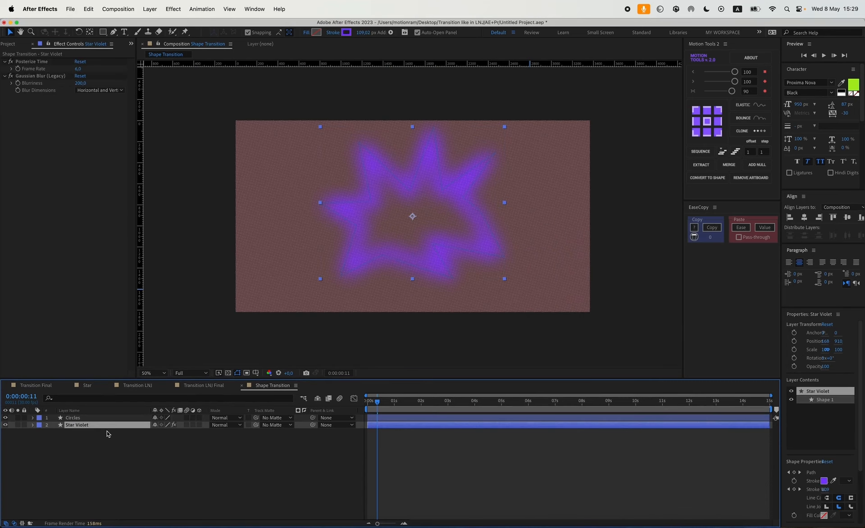
key(ctrl+d)
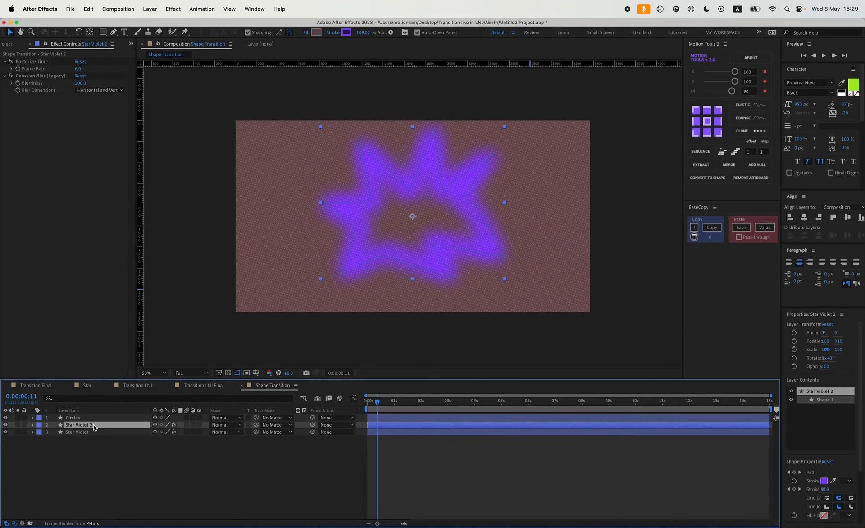
key(Return)
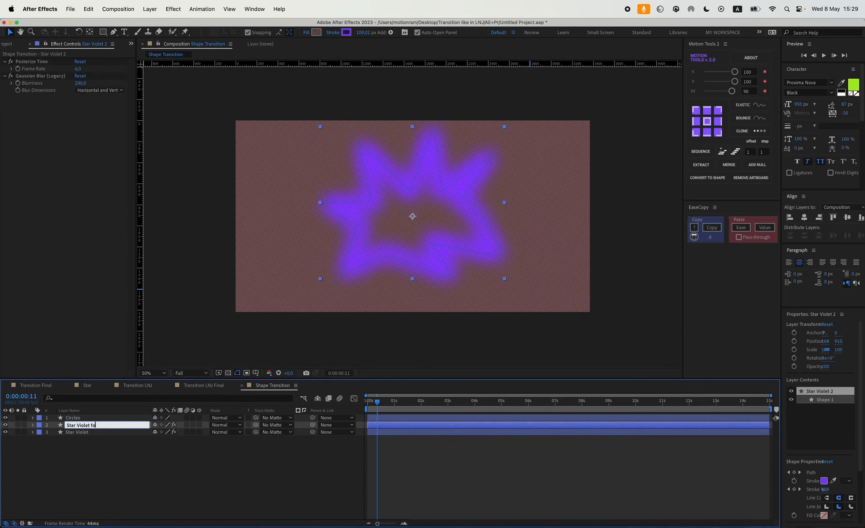
text(for circles)
key(Return)
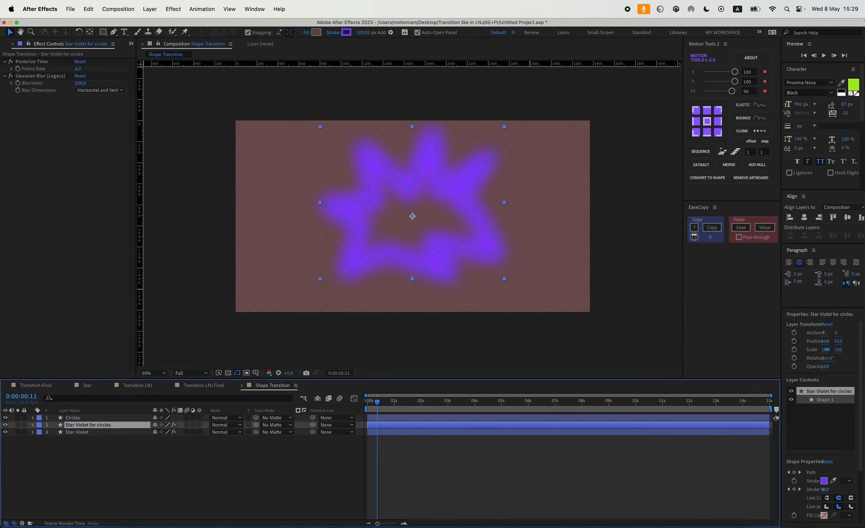
Step: Assign Star Violet for circles as the track matte of the Circles layer
click(61, 421)
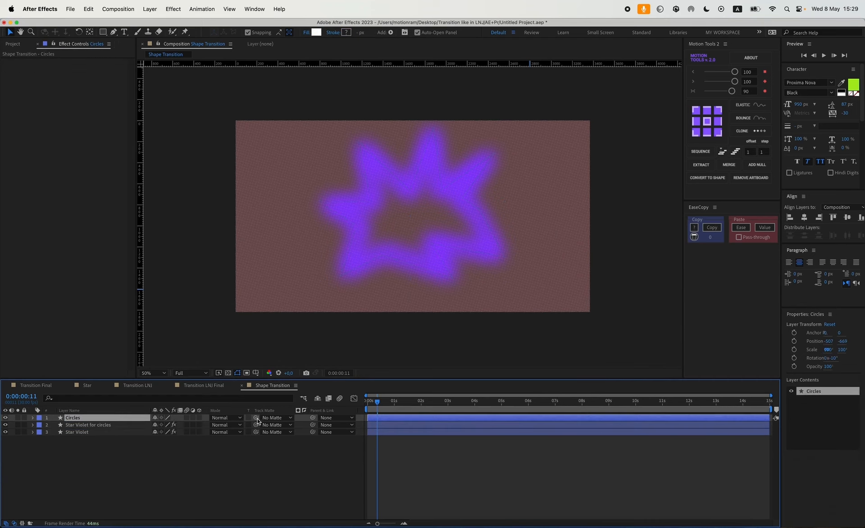
drag(256, 421, 103, 425)
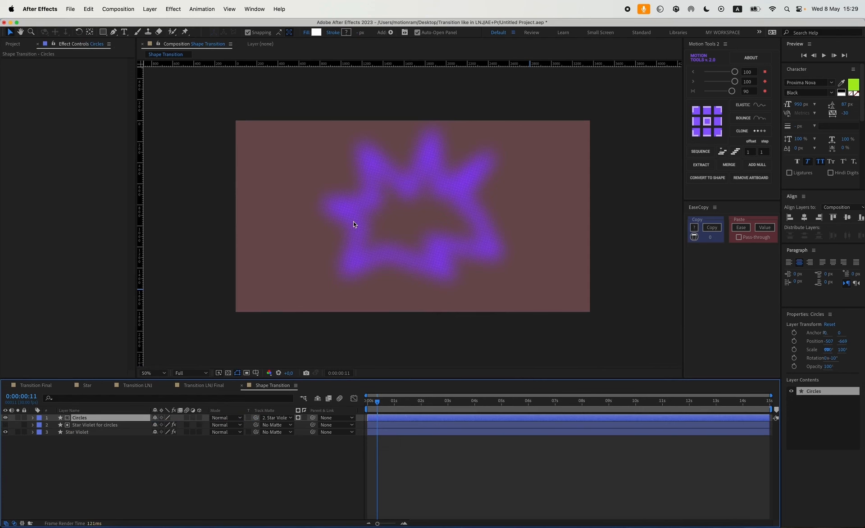
key(slash)
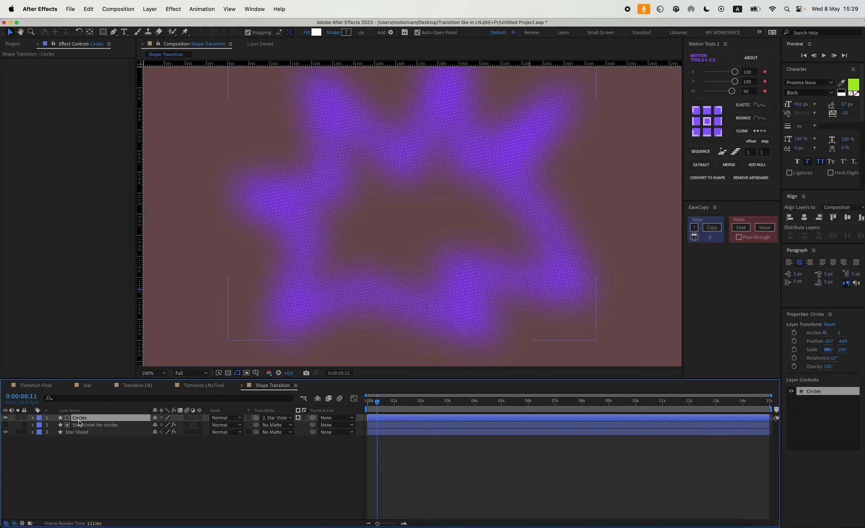
Step: Duplicate the original Star Violet layer and place the copy above Circles at the top of the layer stack
key(period)
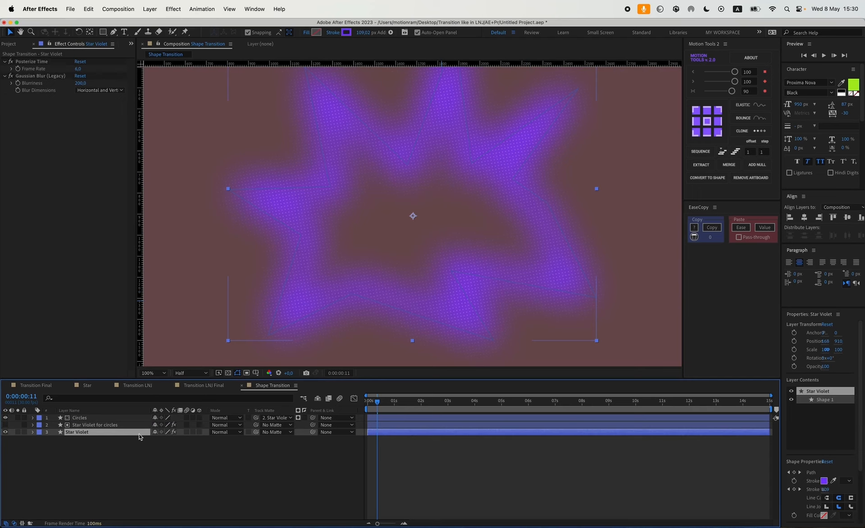
key(super+d)
drag(79, 434, 86, 416)
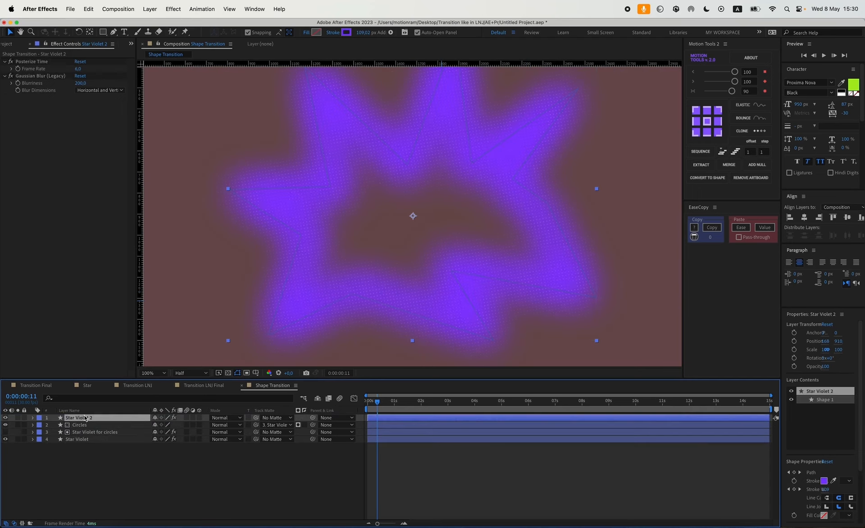
Step: Change the topmost star copy's stroke colour to green 92EB3F and remove its Gaussian Blur (Legacy) effect
click(346, 32)
drag(574, 396, 580, 423)
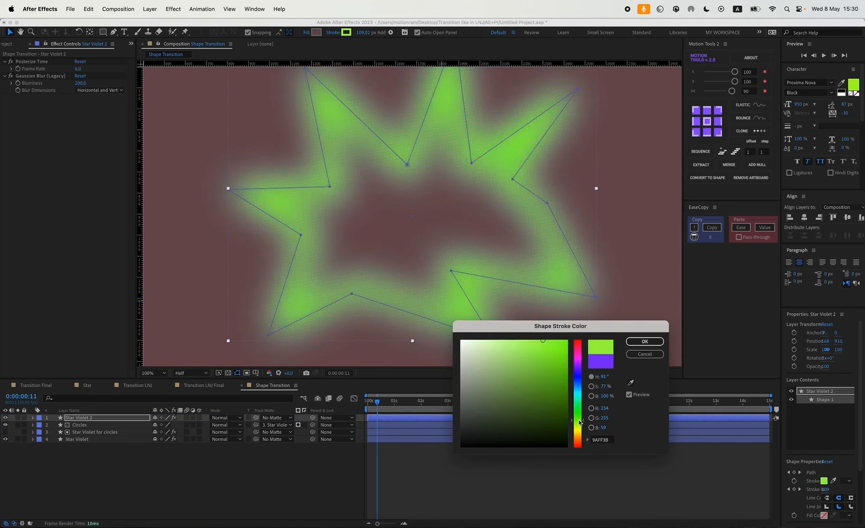
click(645, 341)
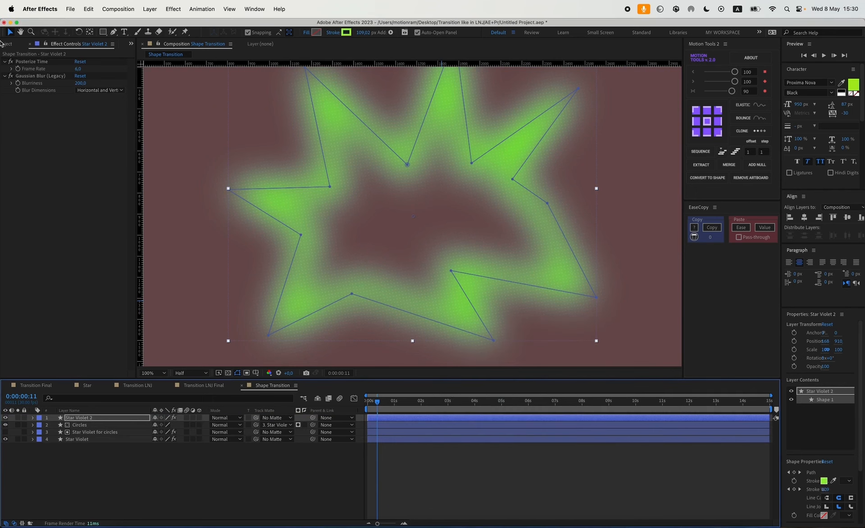
click(33, 76)
key(Delete)
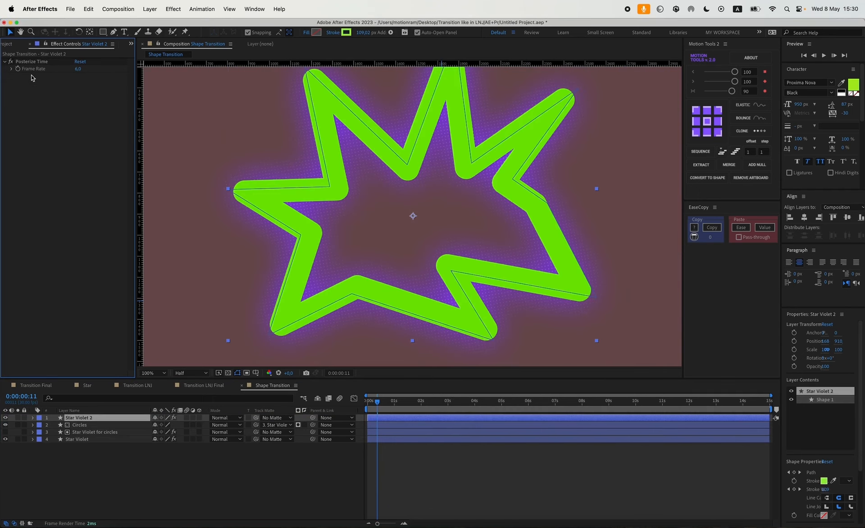
Step: Duplicate the Circles layer and use the copy as an inverted track matte for the green star
click(79, 426)
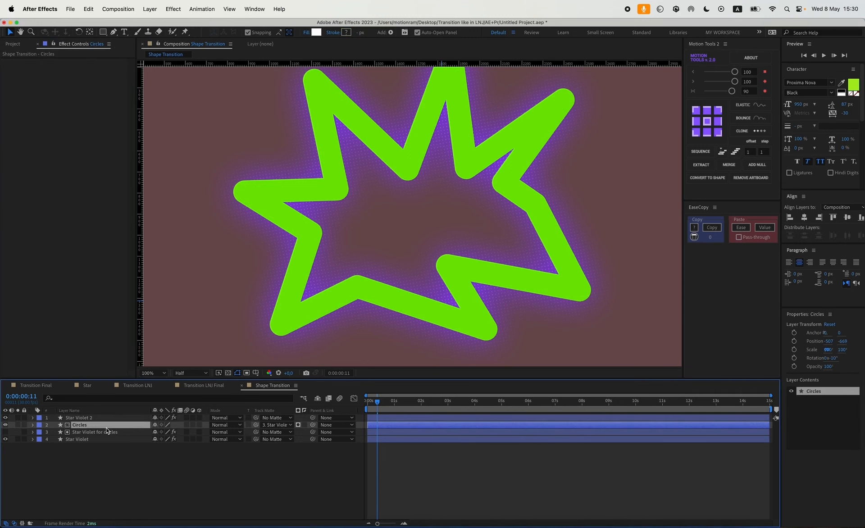
key(super+d)
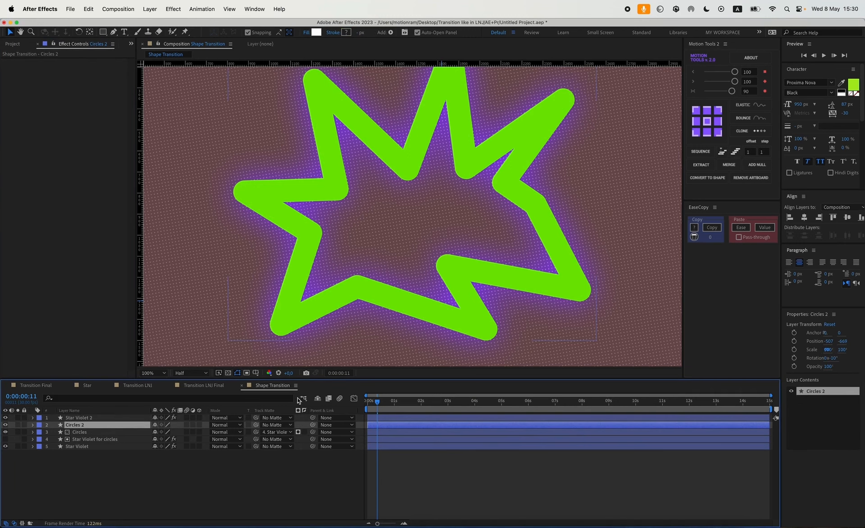
drag(256, 421, 88, 425)
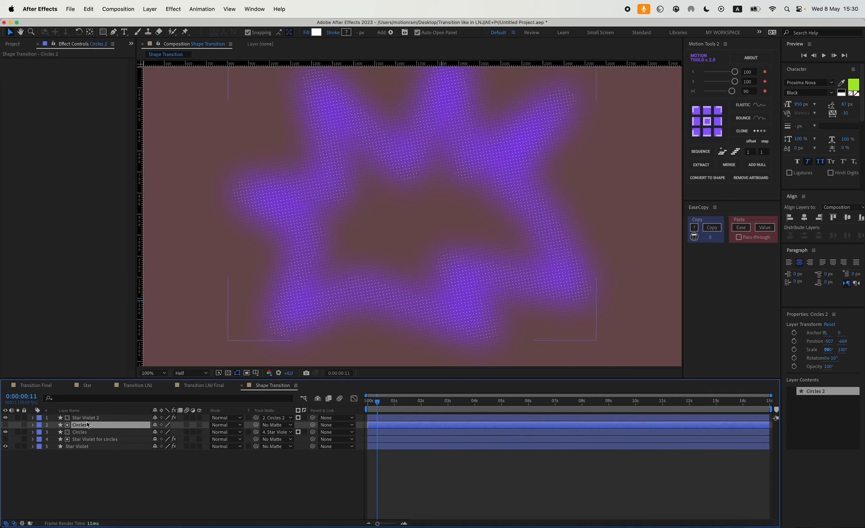
click(305, 419)
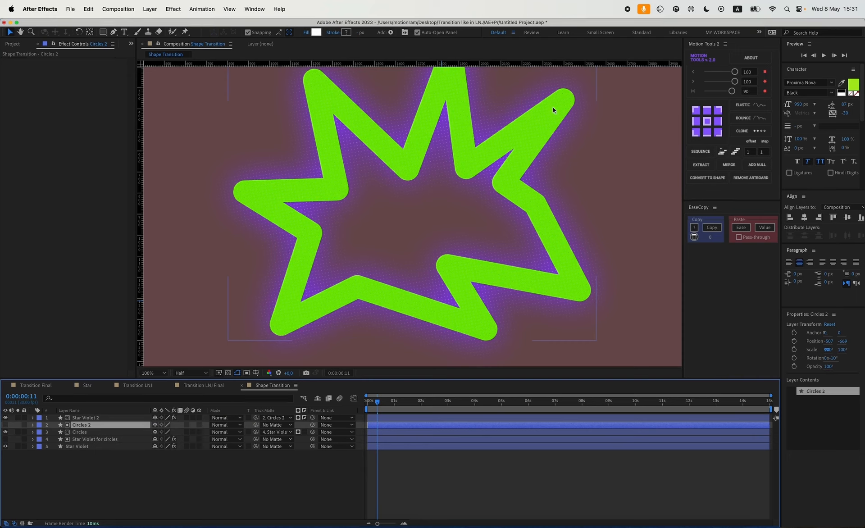
Step: Lower the preview resolution to Third and play the Shape Transition animation from its first frame
click(549, 480)
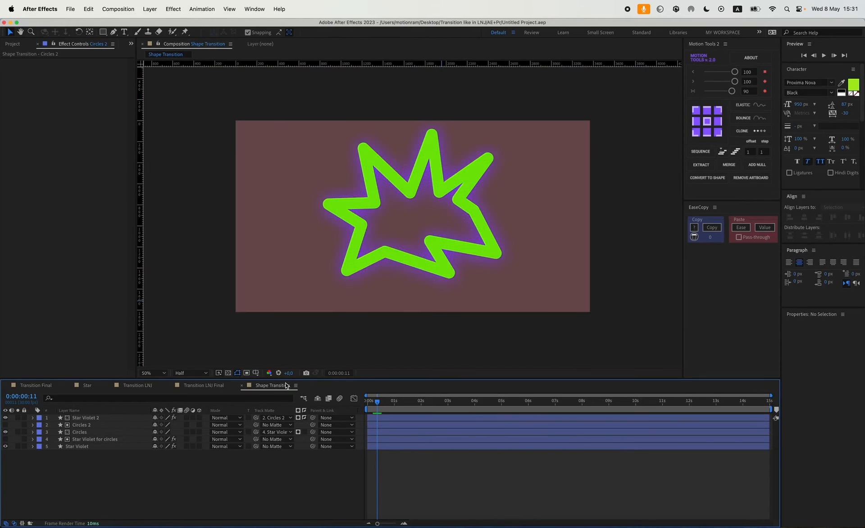
click(189, 373)
click(189, 412)
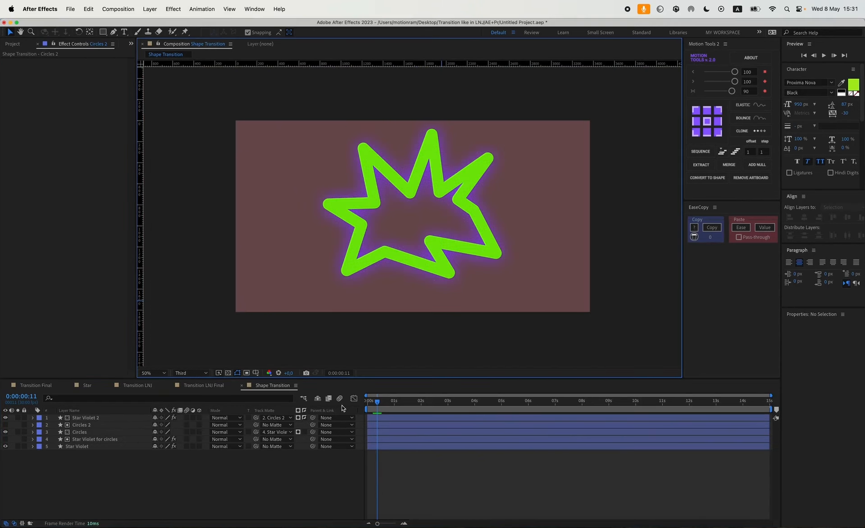
click(367, 404)
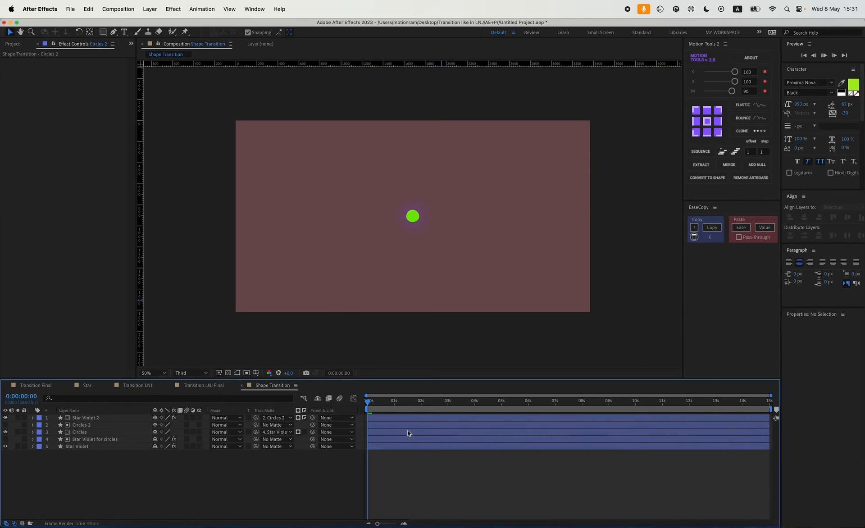
key(space)
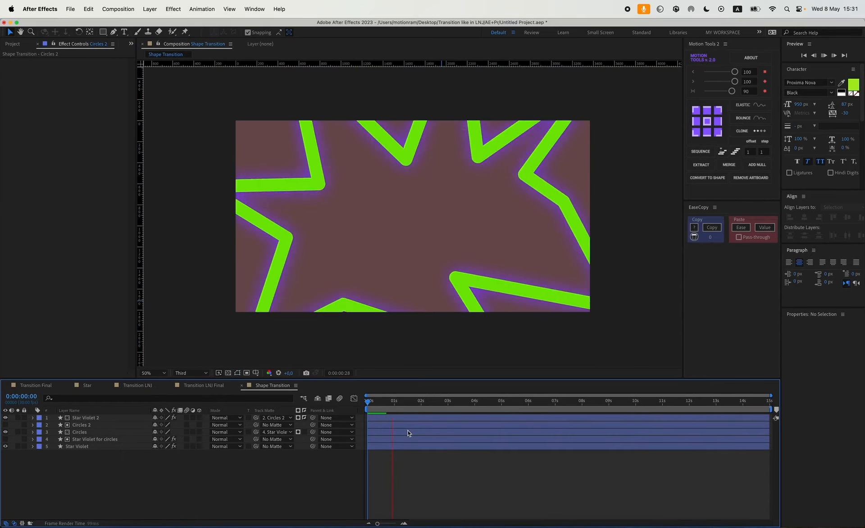
key(space)
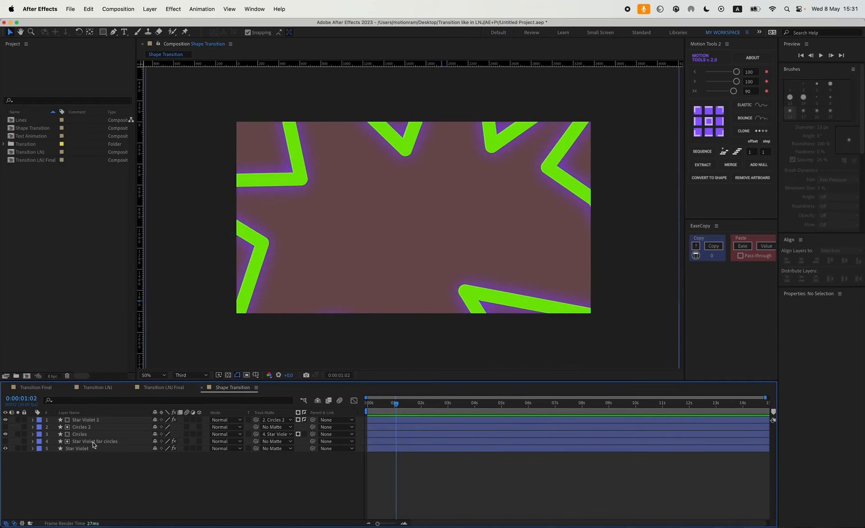
Step: Rename the topmost green star layer as Star Green and keep its stroke colour at 92EB3F
click(93, 442)
click(89, 421)
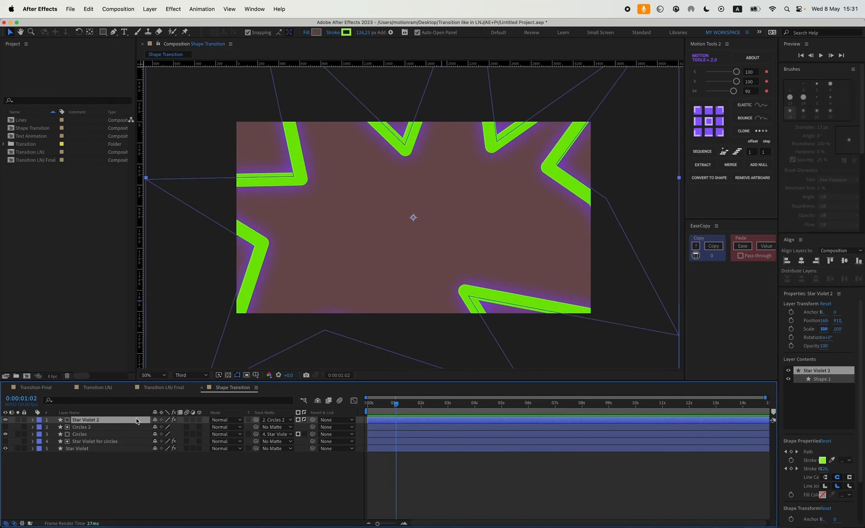
key(Return)
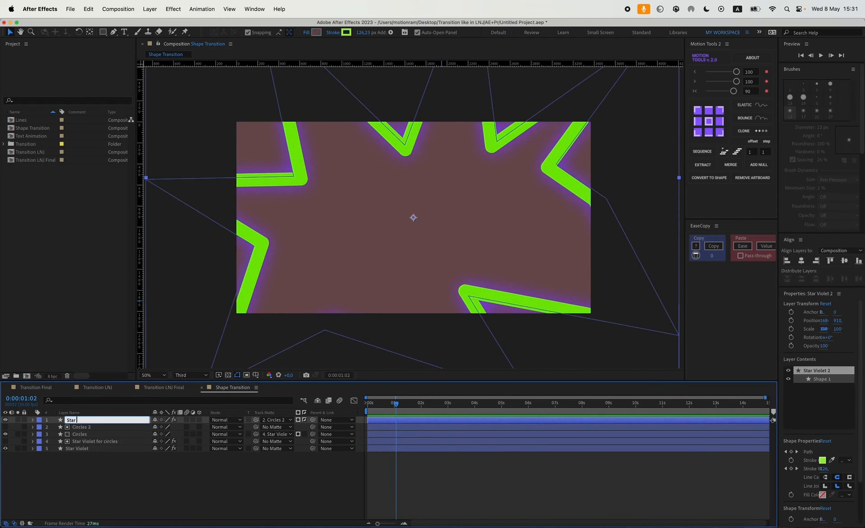
key(Return)
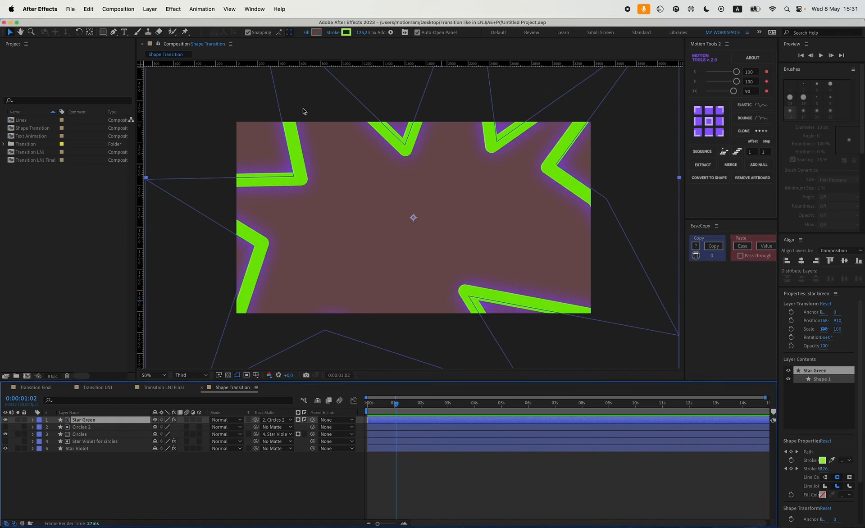
click(345, 33)
click(638, 342)
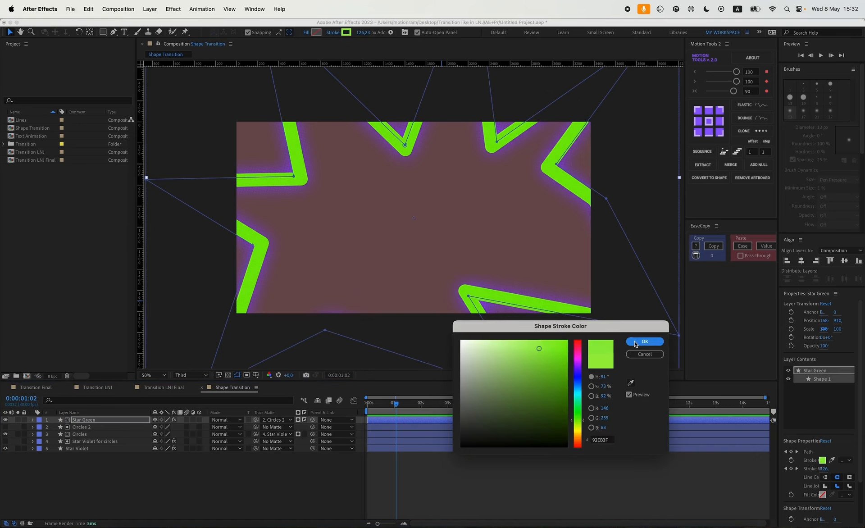
Step: Set the Circles layer's fill colour to violet 6422E0 and close the Shape Transition composition
click(81, 427)
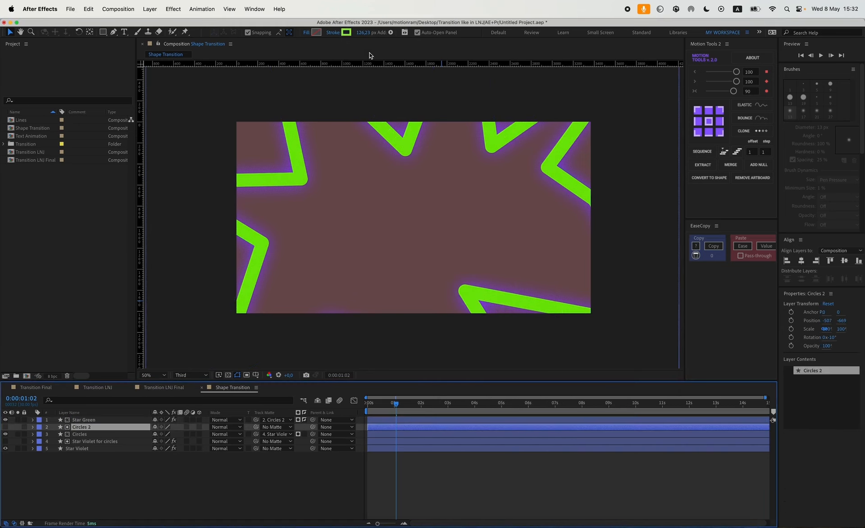
click(82, 434)
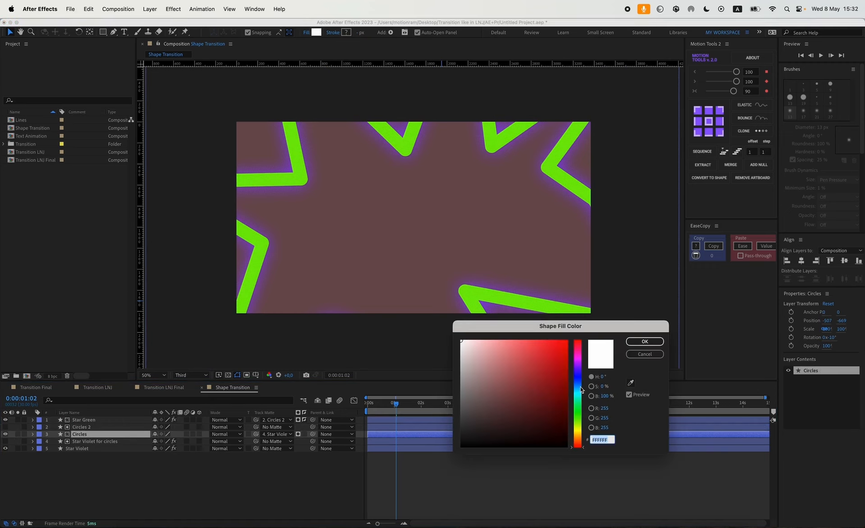
click(578, 372)
click(551, 353)
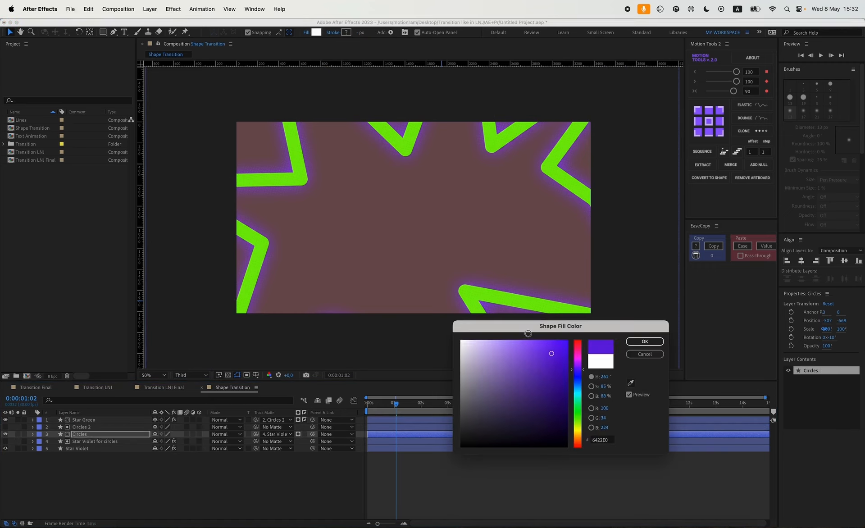
click(644, 341)
click(217, 412)
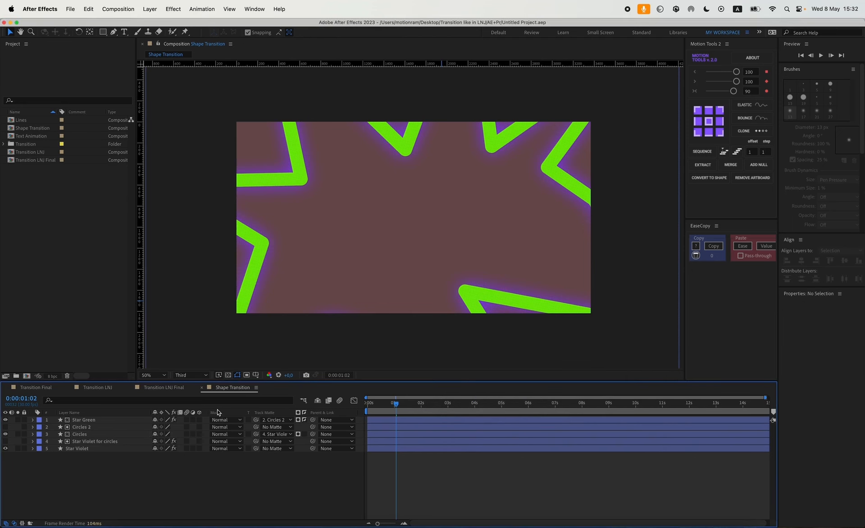
click(201, 388)
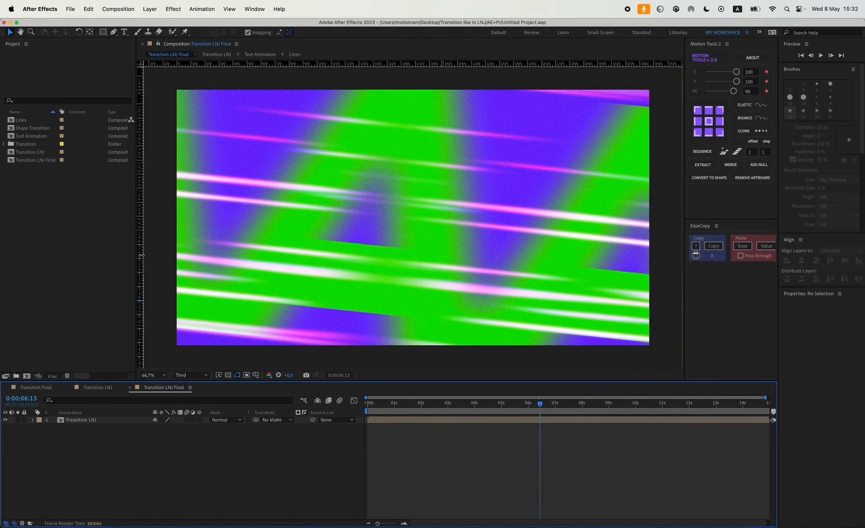
Step: Place the Shape Transition composition above Transition LNJ in Transition LNJ Final, start it at 0:00:04:15, and save the project
drag(35, 131, 97, 420)
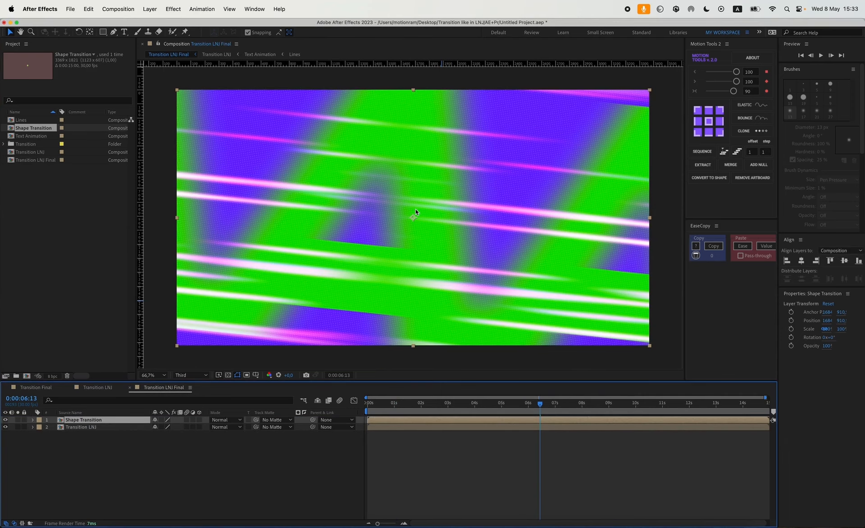
drag(407, 404, 487, 407)
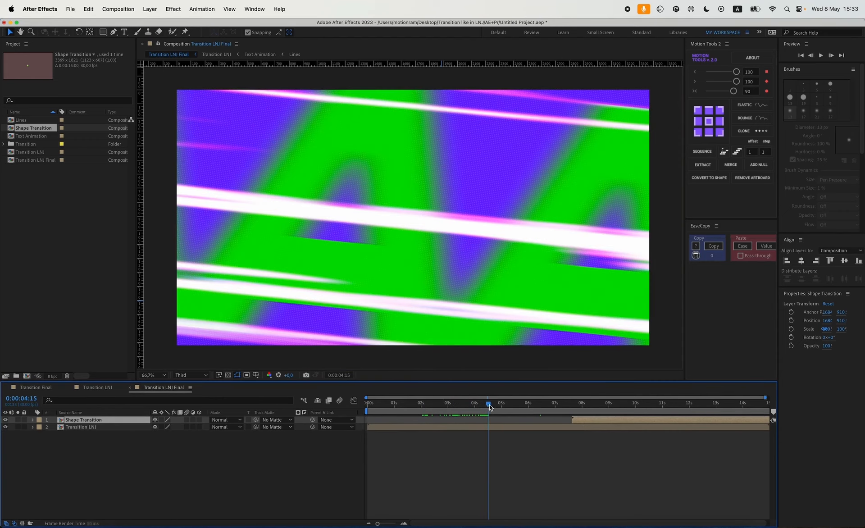
drag(594, 421, 584, 421)
key(bracketleft)
key(super+s)
drag(489, 408, 500, 408)
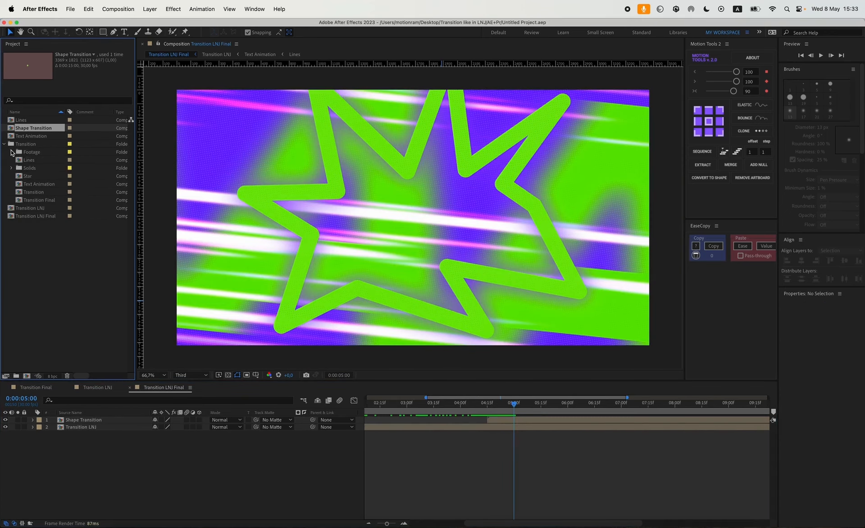
Step: Add the pexels video from the Footage folder beneath the Shape Transition layer and start it at 0:00:04:15
click(37, 161)
drag(49, 319, 69, 424)
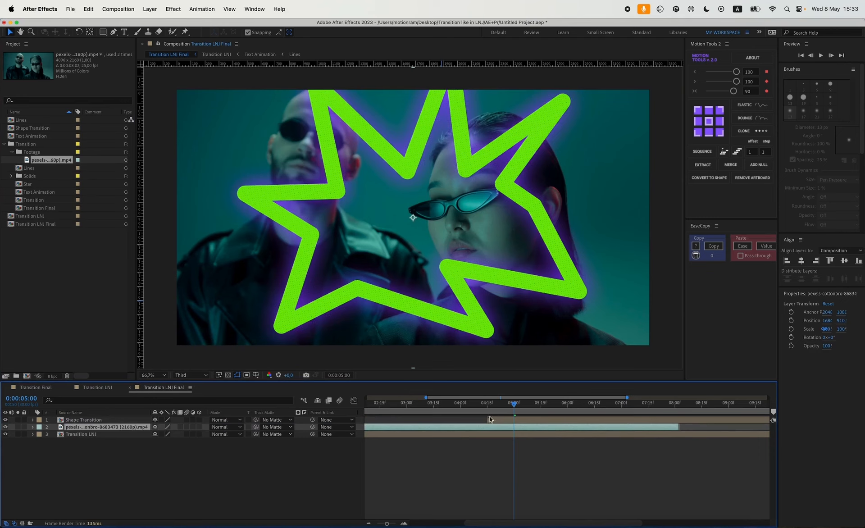
scroll(489, 423, up, 5)
click(455, 407)
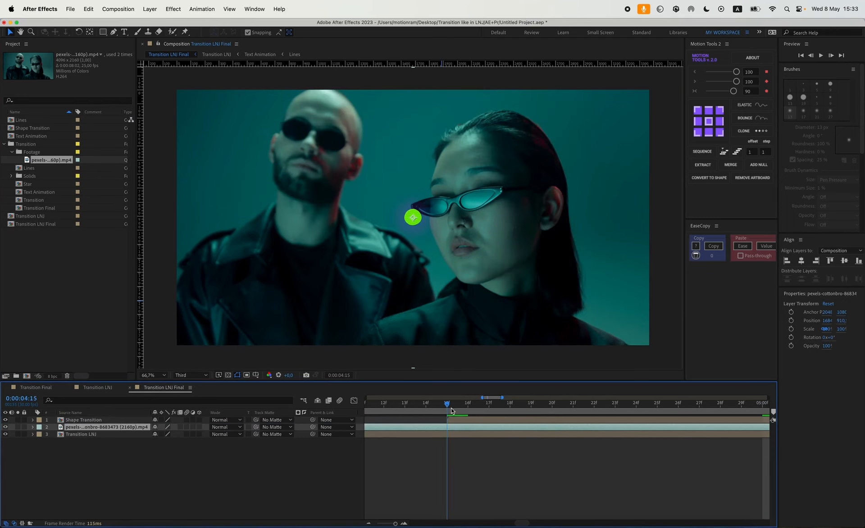
key(bracketleft)
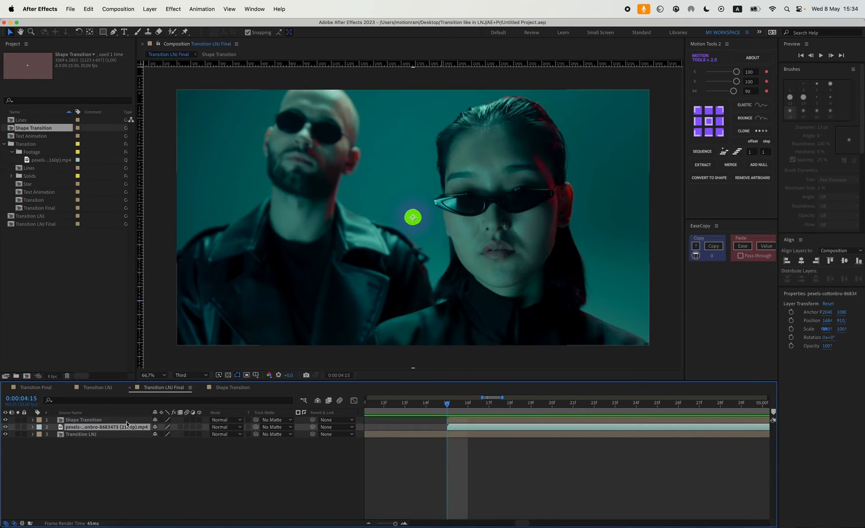
Step: Create a mask on the pexels footage layer and paste the star's animated path keyframes onto its Mask Path at 0:00:04:15
click(115, 33)
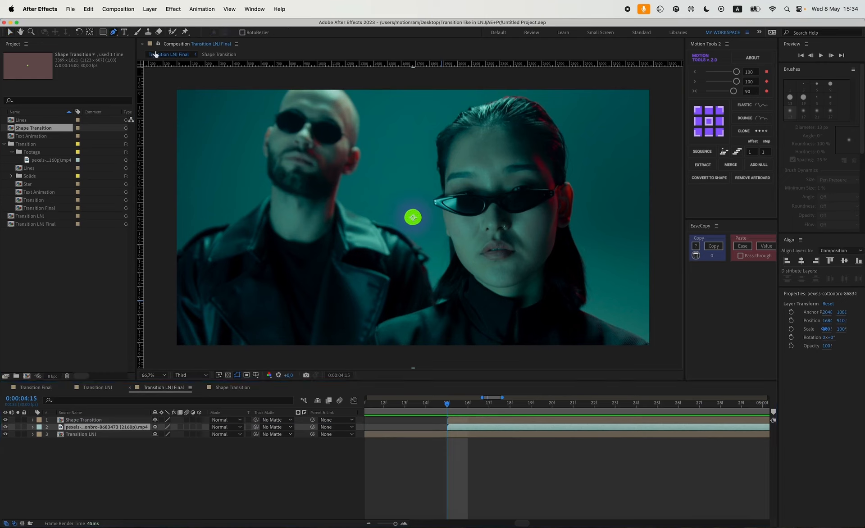
click(391, 230)
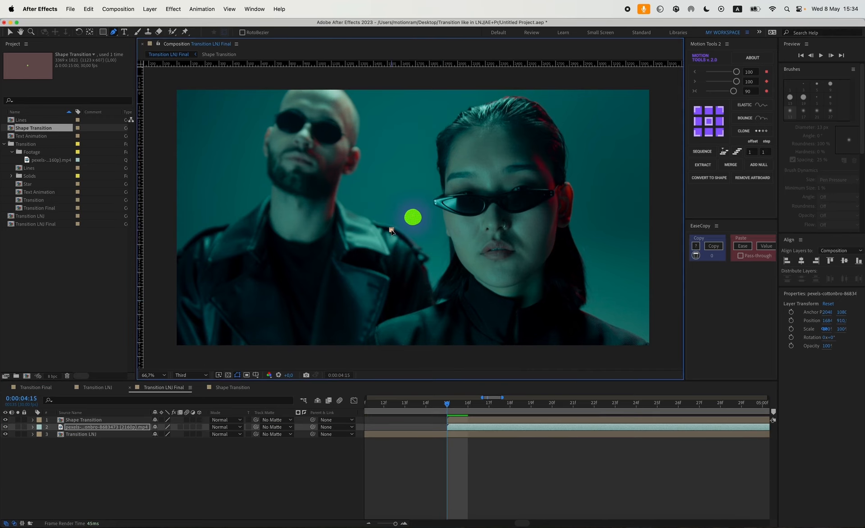
click(33, 427)
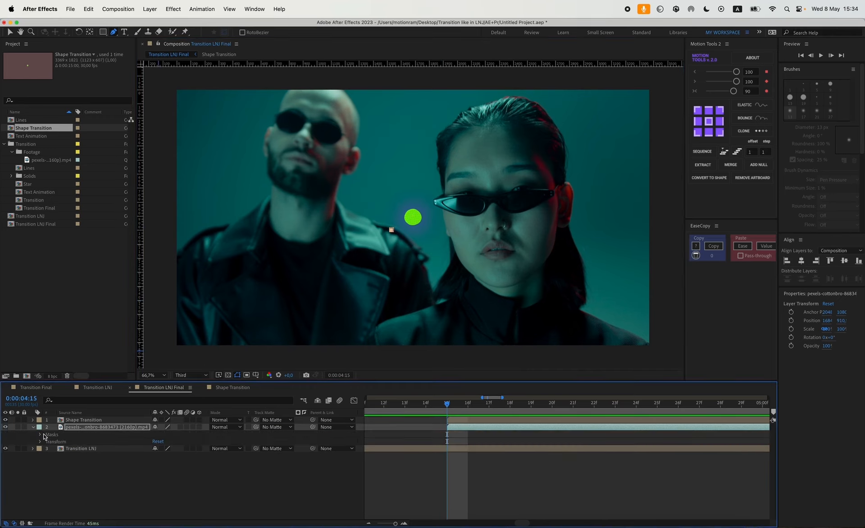
click(40, 434)
click(48, 442)
click(61, 449)
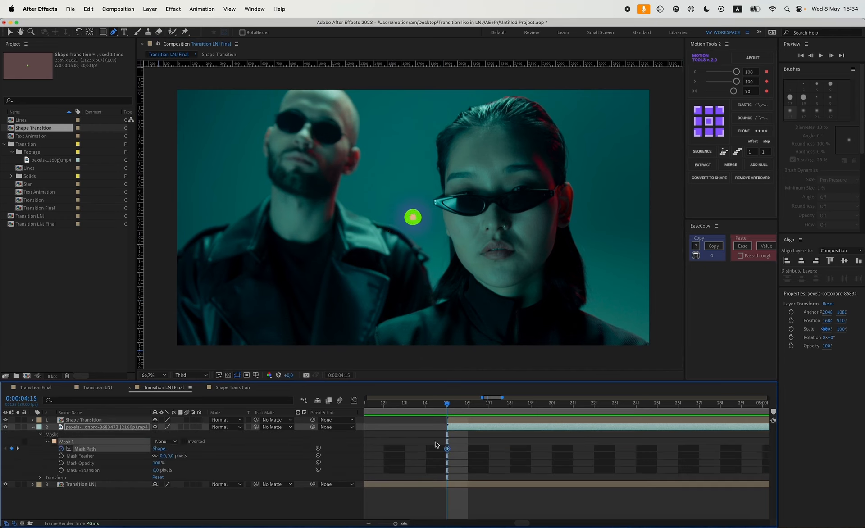
key(semicolon)
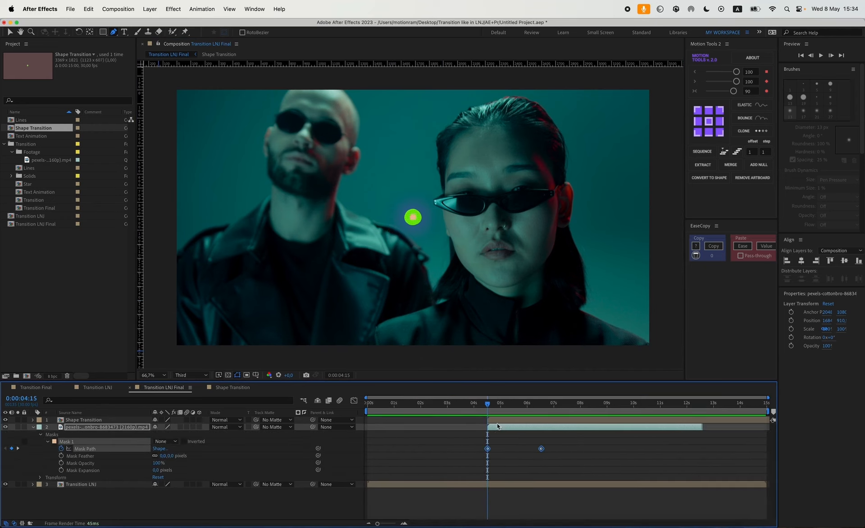
Step: Go to 0:00:04:22 and set the footage mask's mode to Add
drag(491, 409, 493, 408)
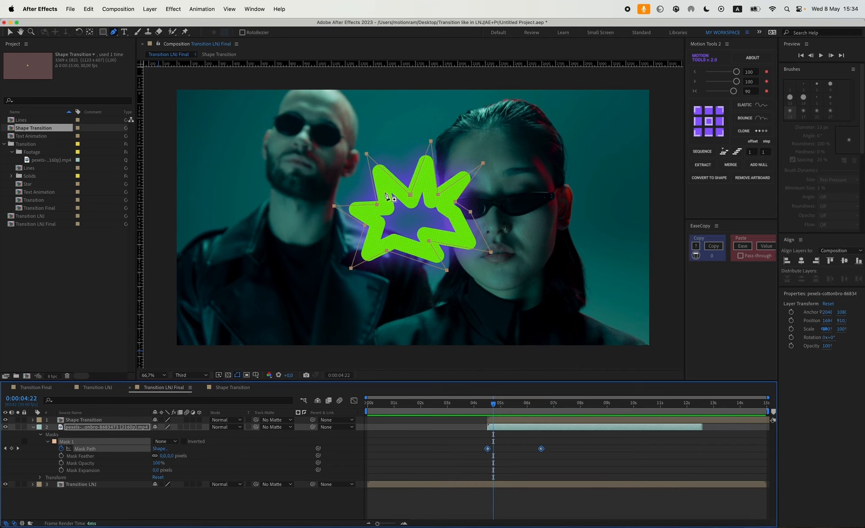
click(167, 441)
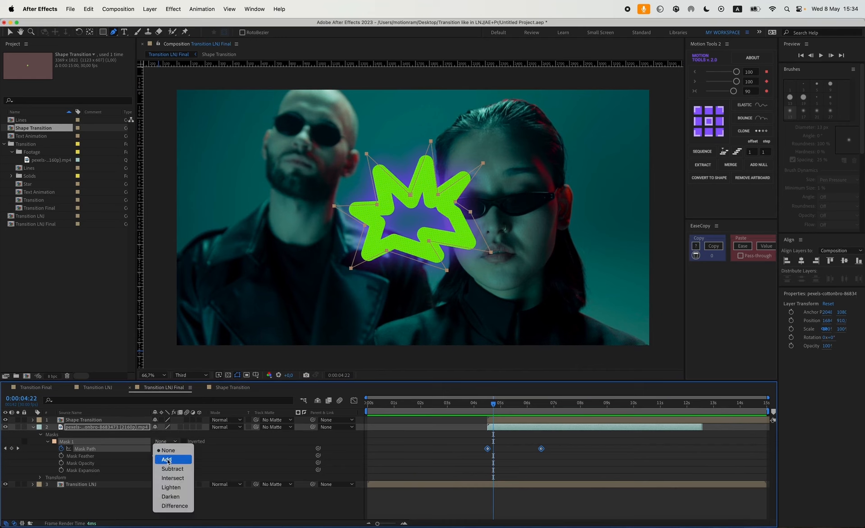
click(167, 459)
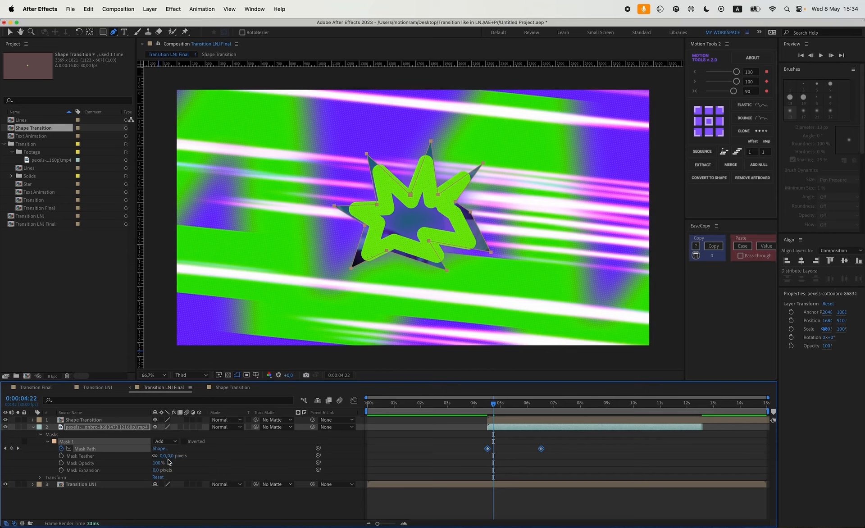
Step: Add the expression posterizeTime(6); value to the footage's Mask Path and scrub through the masked transition
key(alt+shift+equal)
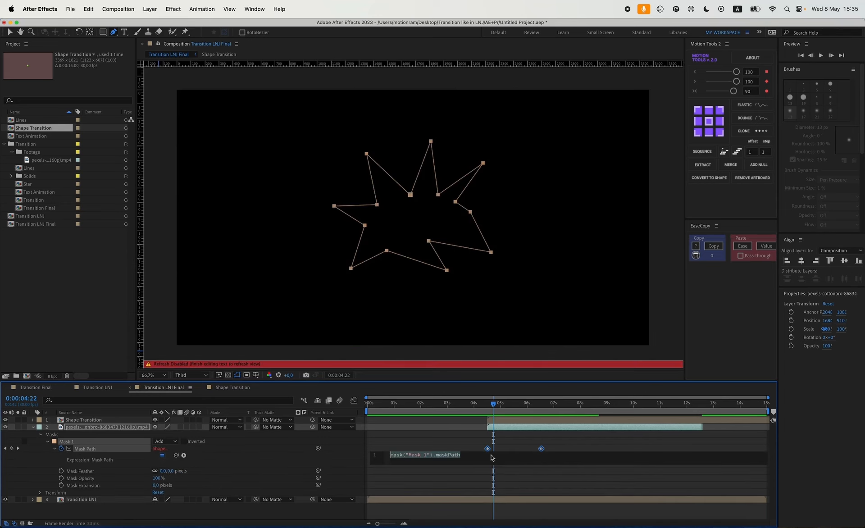
text(poste)
key(Return)
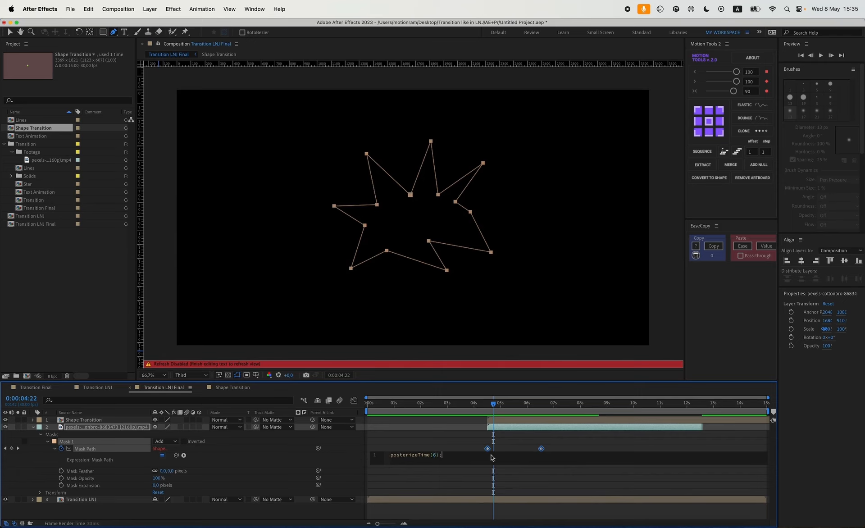
text(value)
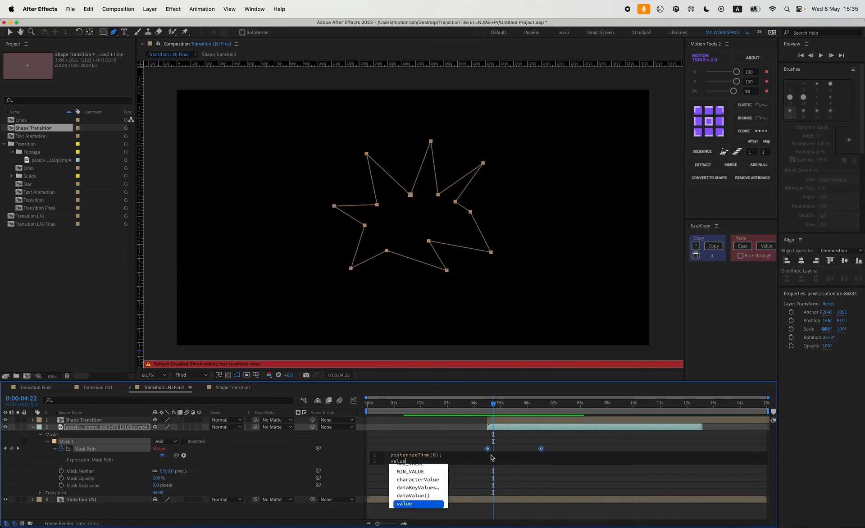
key(Return)
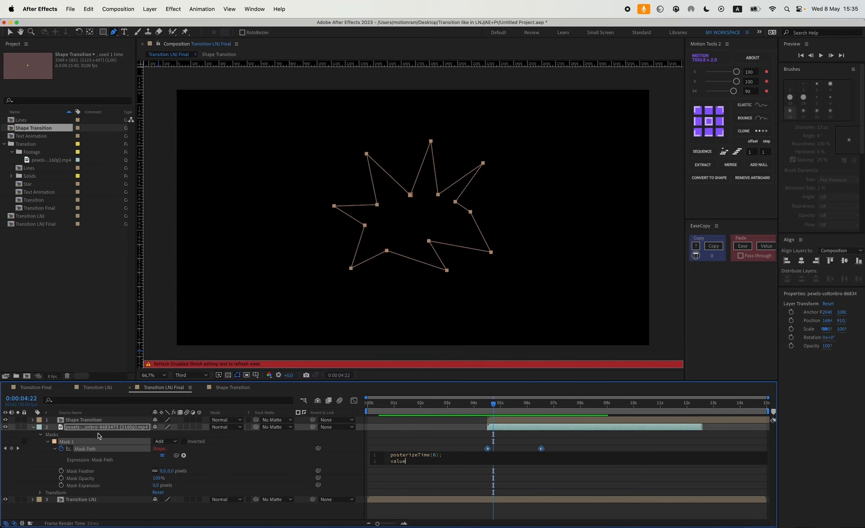
click(379, 433)
drag(494, 408, 557, 409)
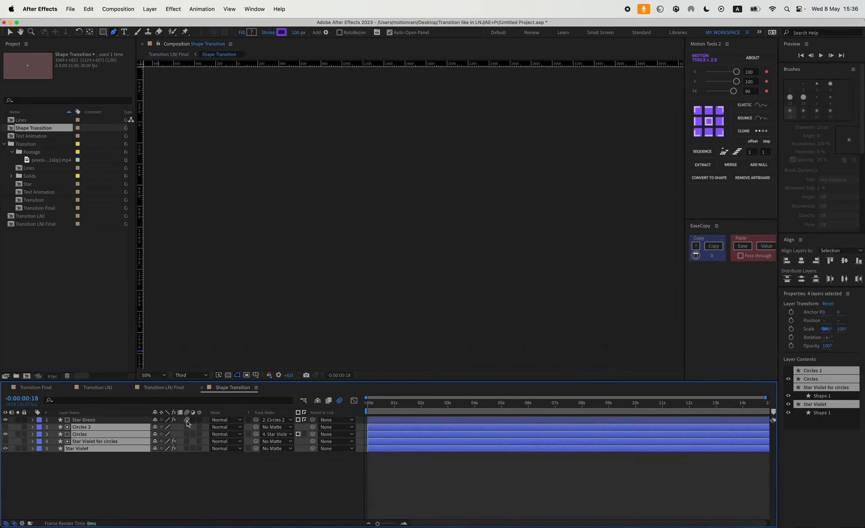
Step: Enable motion blur on the layers of Transition LNJ Final and its nested compositions Shape Transition, Transition LNJ, Text Animation and Lines
click(186, 427)
click(175, 388)
double_click(83, 435)
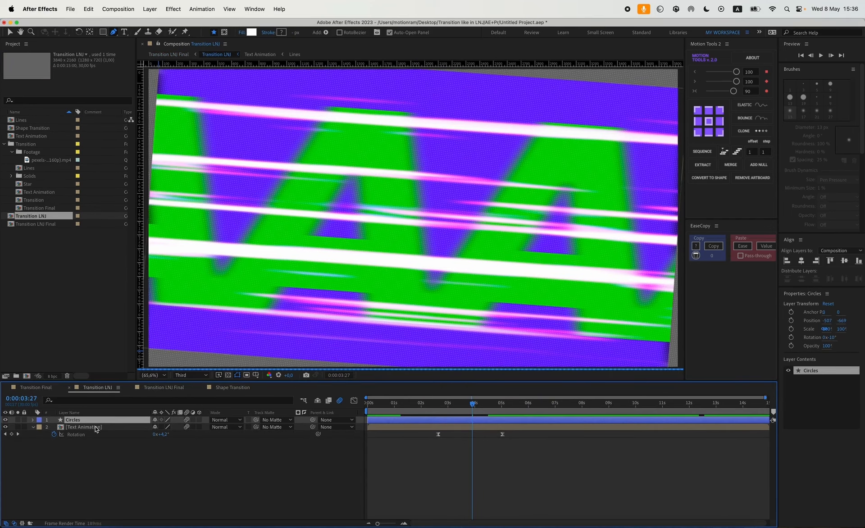
double_click(181, 427)
key(super+a)
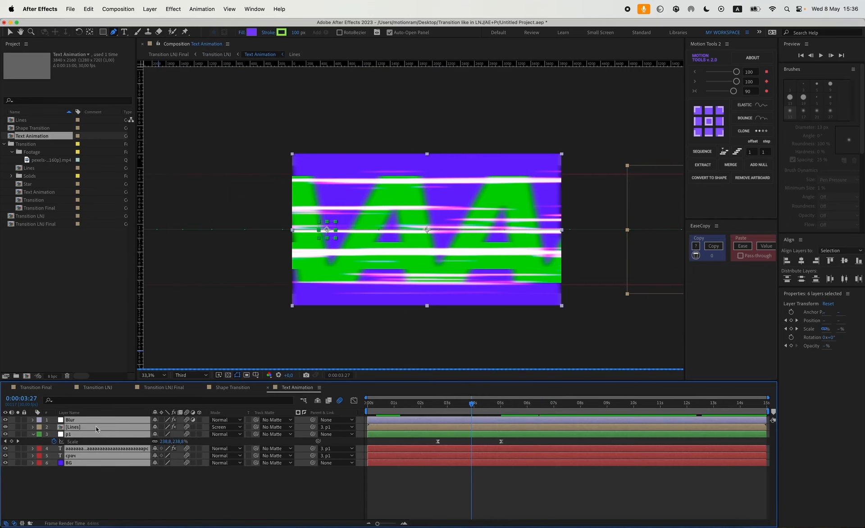
double_click(77, 428)
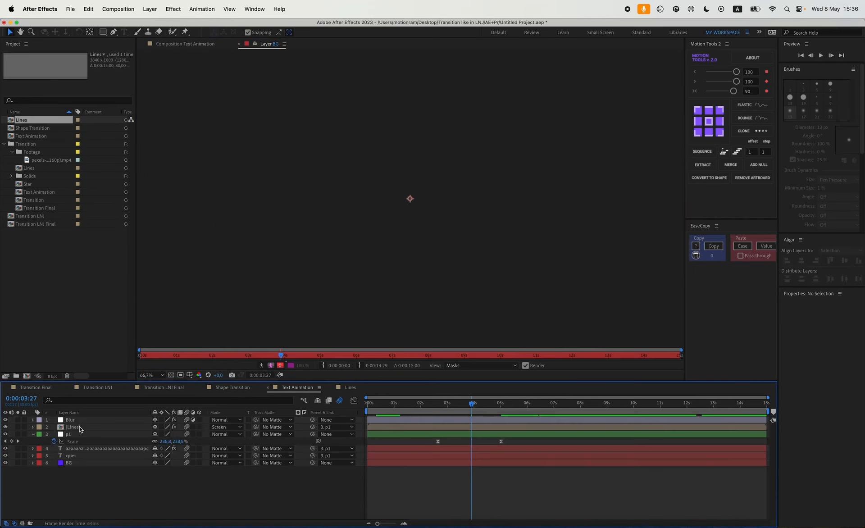
click(187, 420)
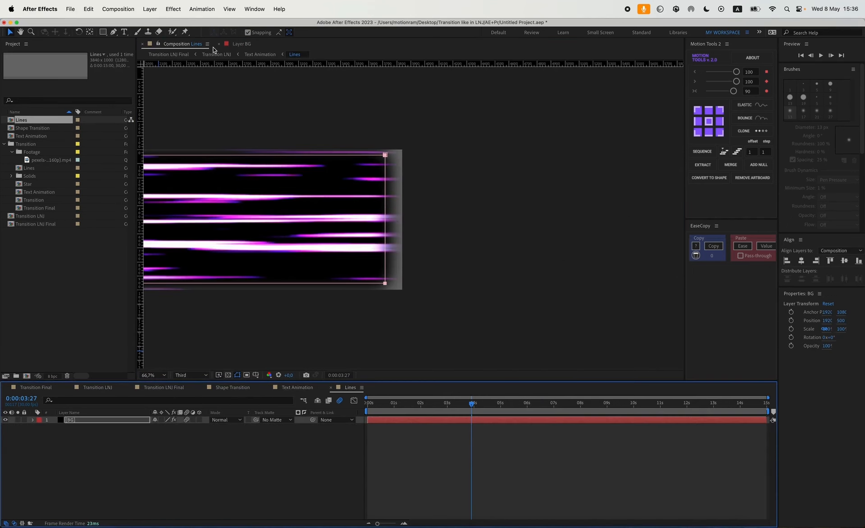
Step: Close the Shape Transition, Text Animation and Lines compositions and return to Transition LNJ Final
click(209, 387)
click(202, 387)
click(203, 387)
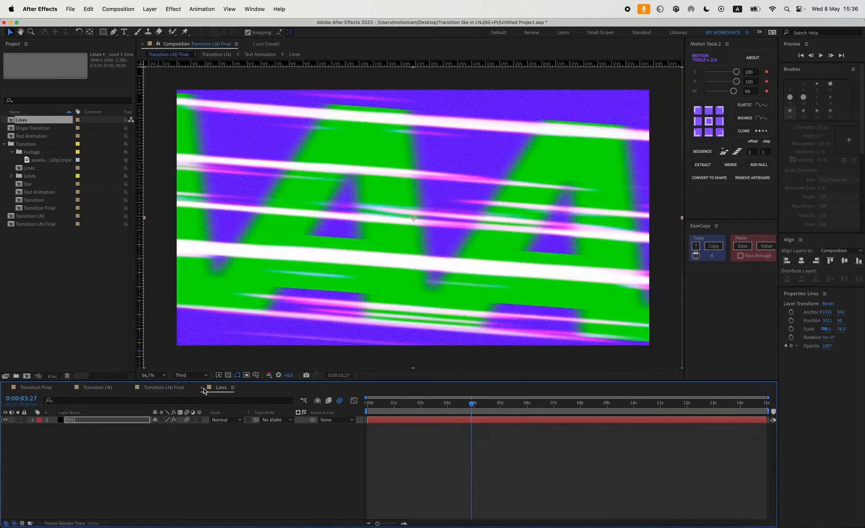
click(203, 387)
Step: Start the work area at 0:00:01:15, set the preview resolution to Full, and play the finished transition
drag(429, 409, 407, 409)
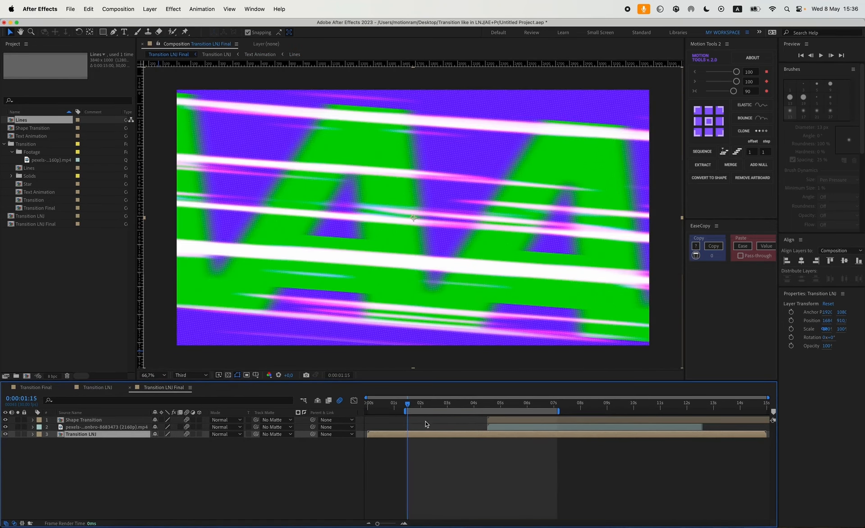
click(190, 374)
click(192, 397)
key(space)
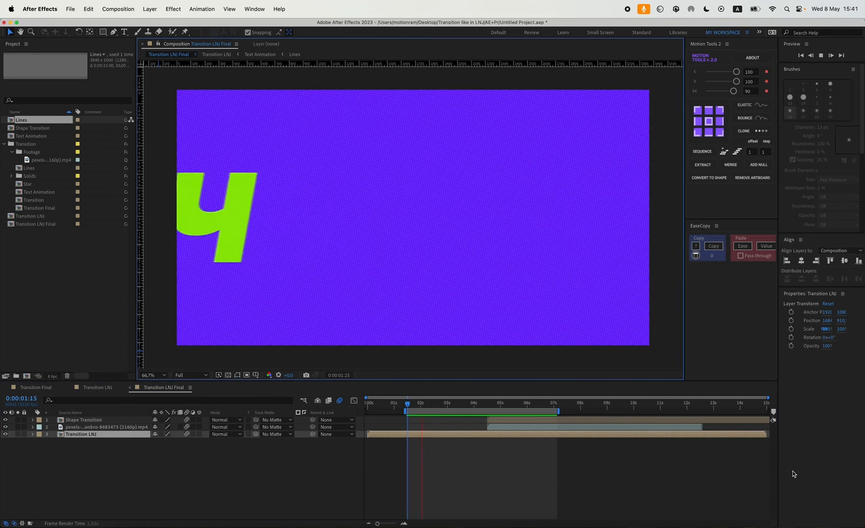